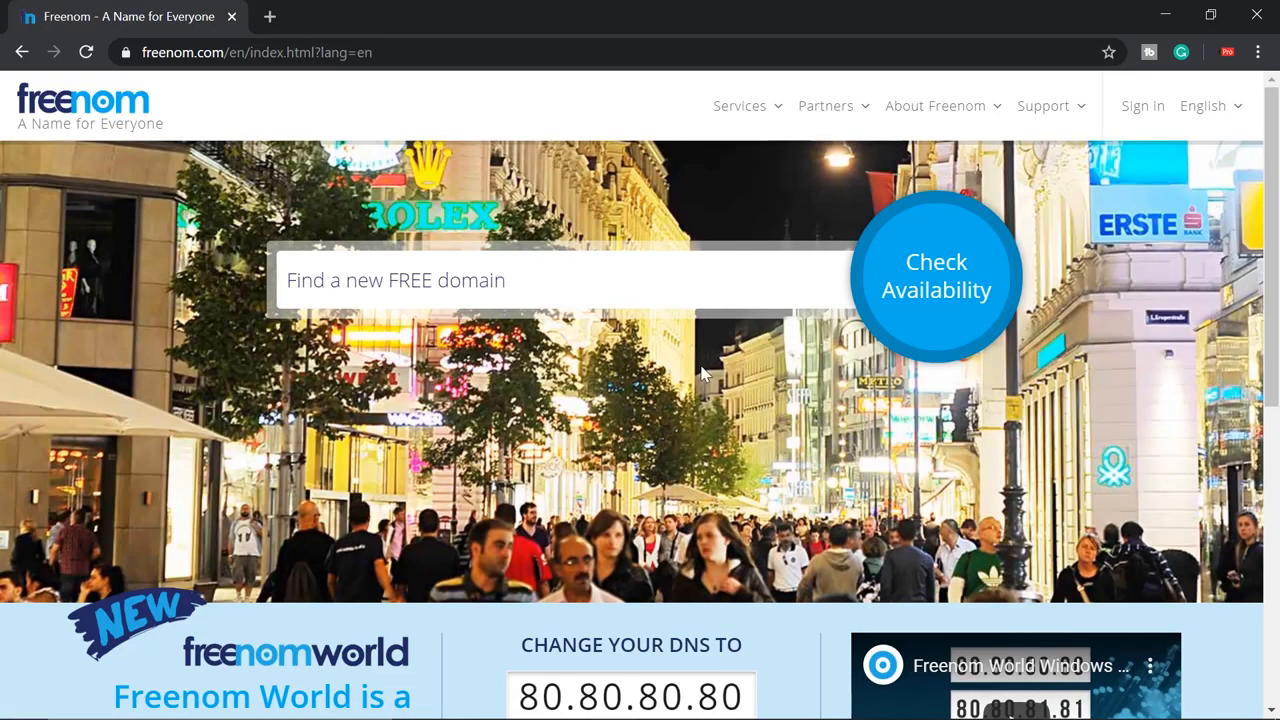
Open a new incognito window in Google Chrome
{"action": "left_click", "coordinate": [270, 17]}
{"action": "left_click", "coordinate": [477, 17]}
{"action": "left_click", "coordinate": [1258, 52]}
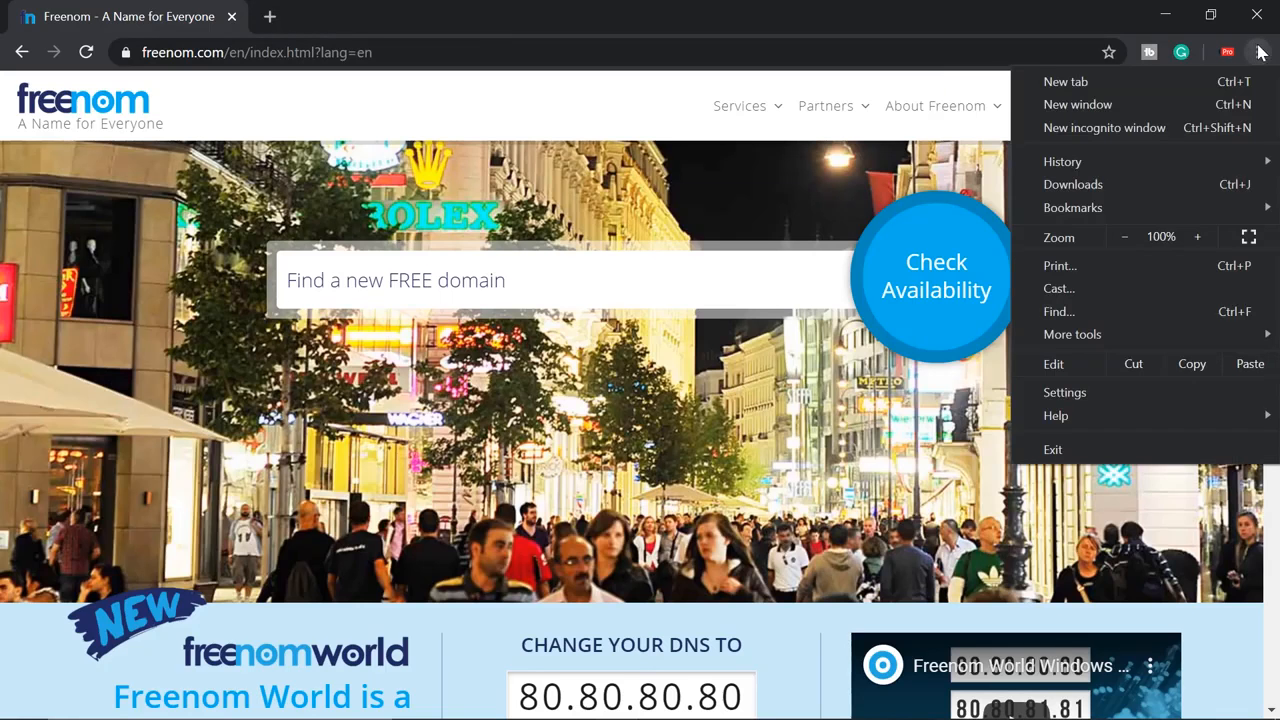
{"action": "left_click", "coordinate": [1118, 127]}
Search Google for 'freenom' and open the Freenom website
{"action": "type", "text": "freenom"}
{"action": "key", "text": "Return"}
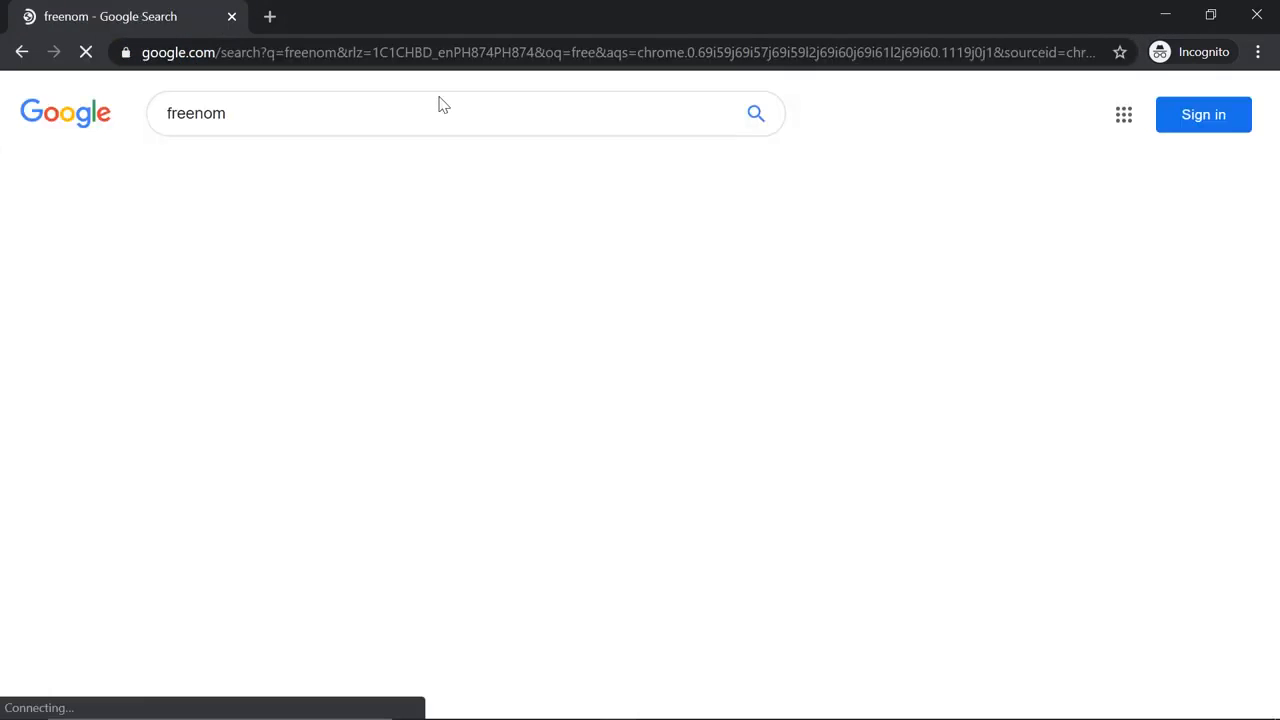
{"action": "left_click", "coordinate": [288, 257]}
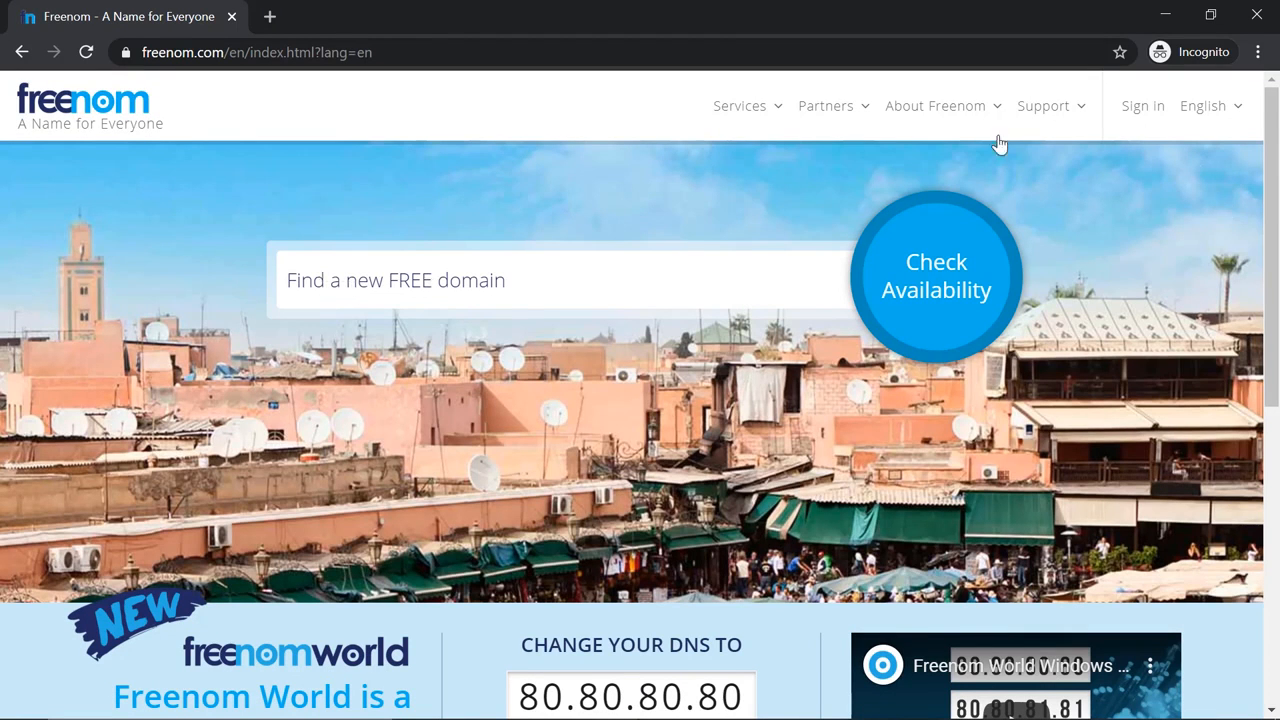
Go to Freenom's sign-in page and choose signing in with Google
{"action": "left_click", "coordinate": [1142, 114]}
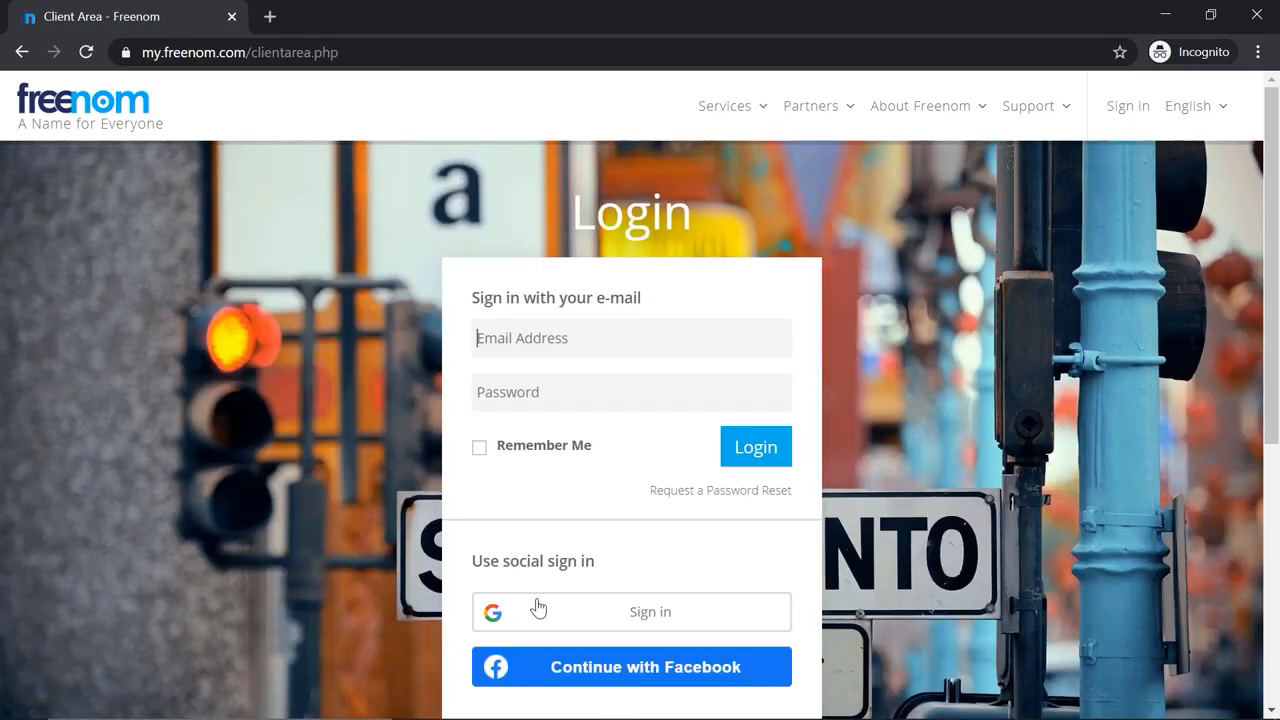
{"action": "scroll", "coordinate": [652, 608], "scroll_direction": "down", "scroll_amount": 1}
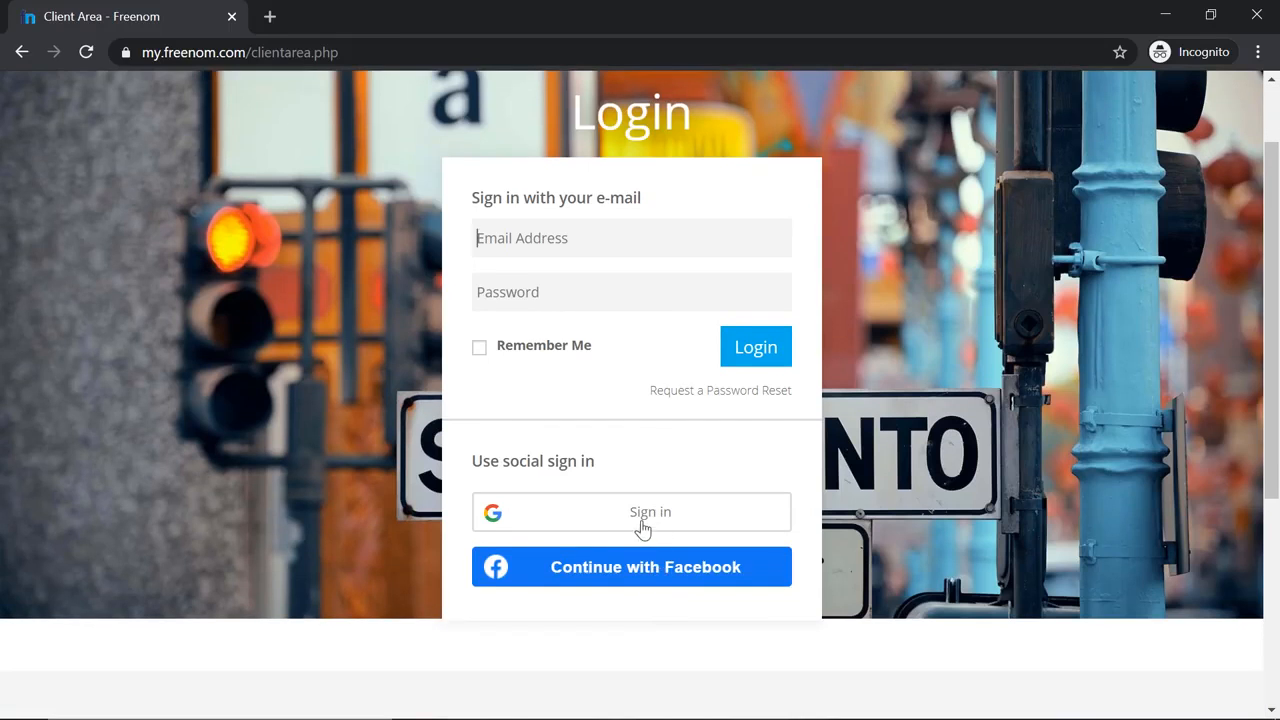
{"action": "left_click", "coordinate": [609, 529]}
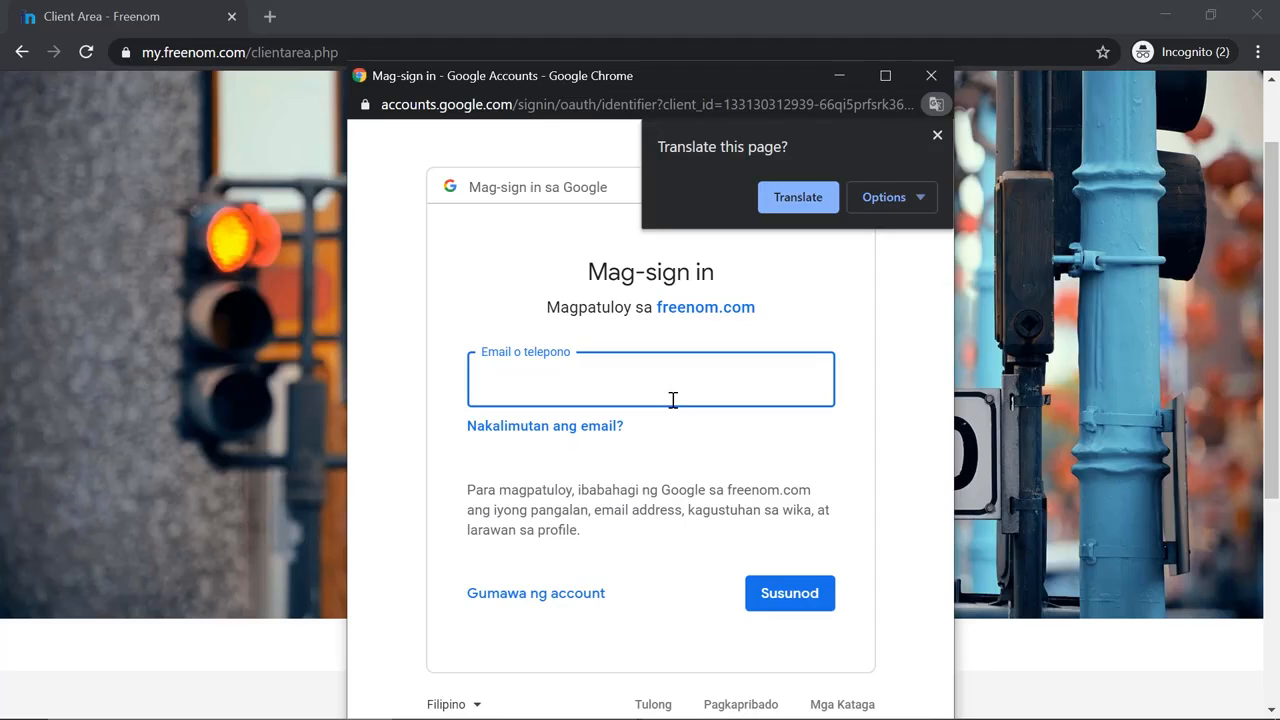
Enter the Google account e-mail and password to finish signing in
{"action": "left_click", "coordinate": [938, 136]}
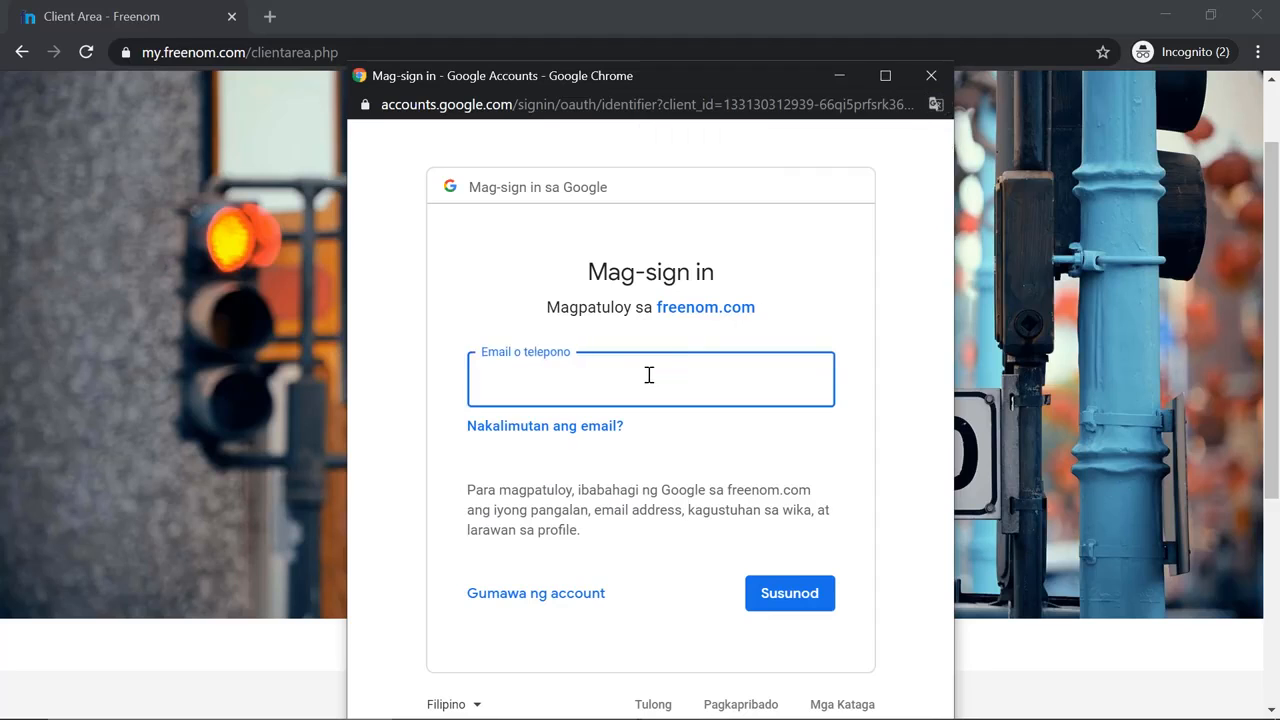
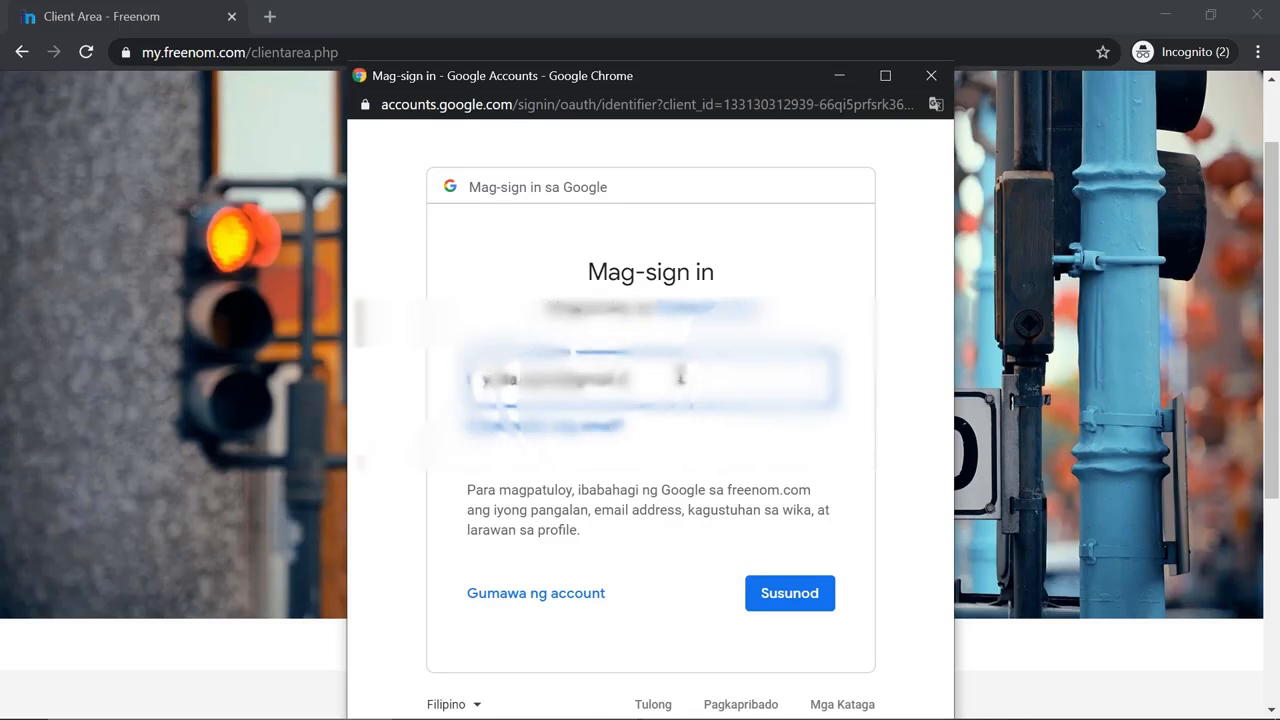
{"action": "left_click", "coordinate": [794, 596]}
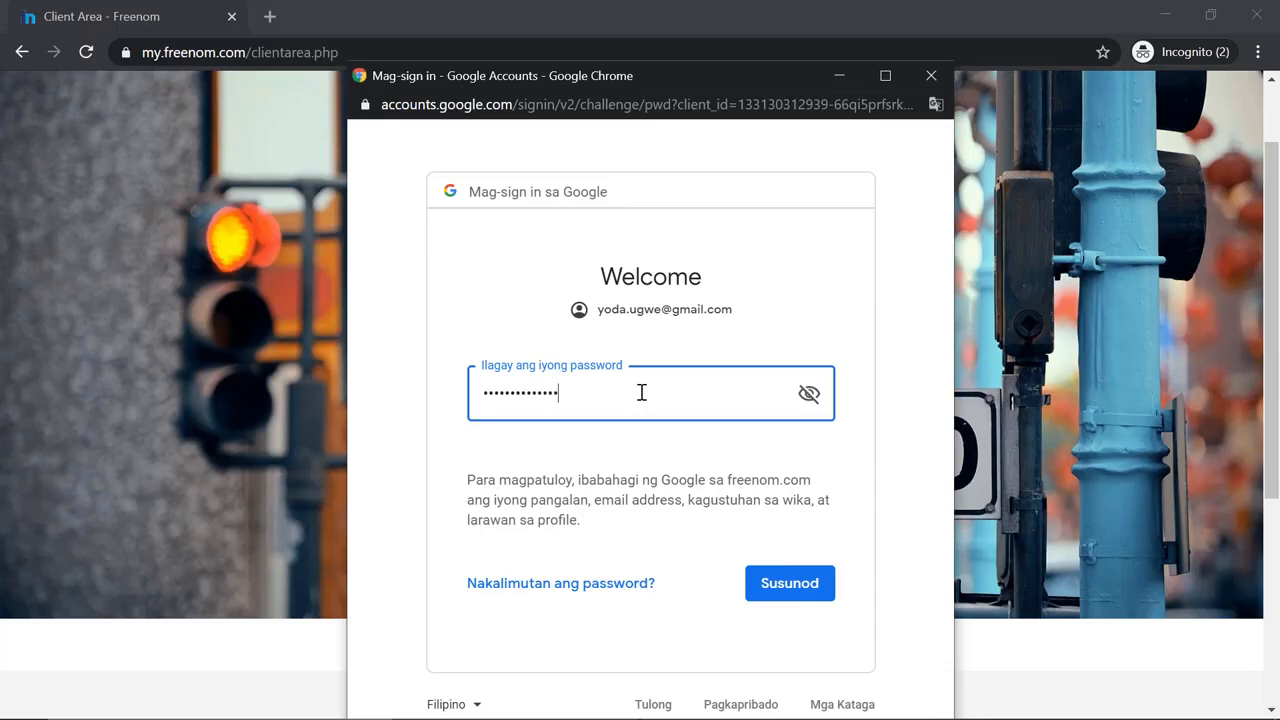
{"action": "left_click", "coordinate": [808, 586]}
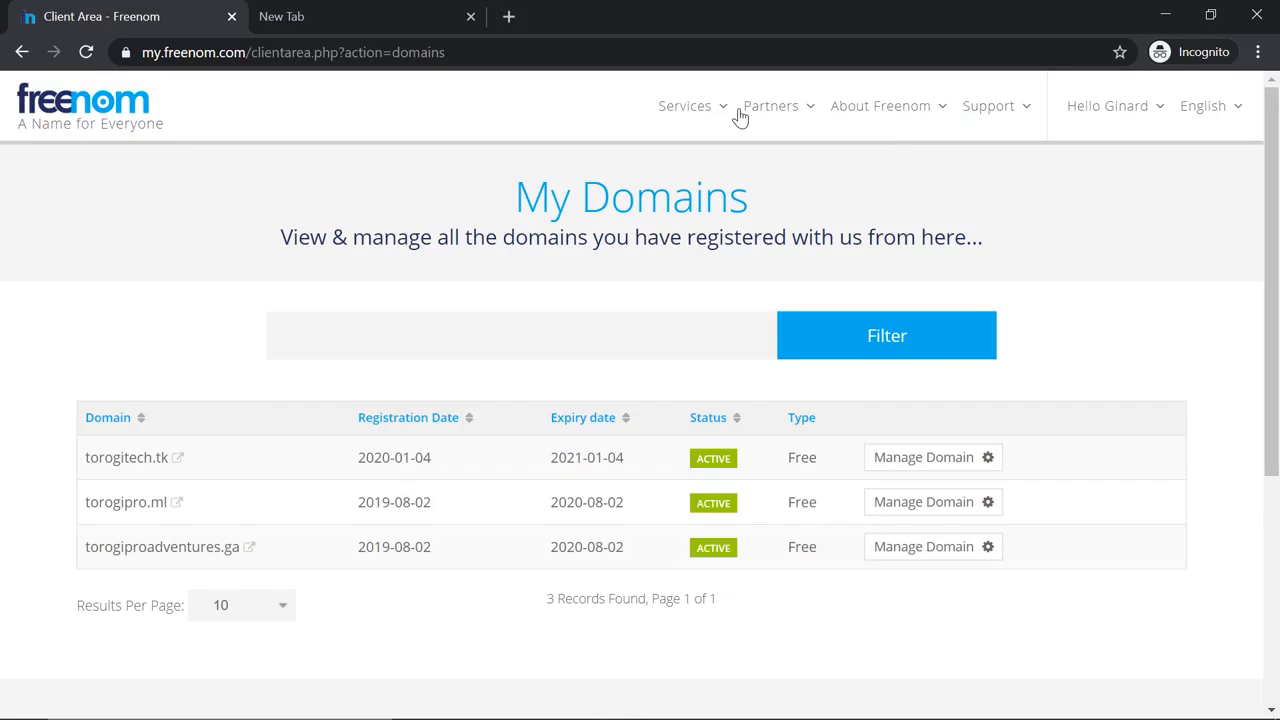
Go to Services > Register a New Domain and check availability of 'torogitech'
{"action": "mouse_move", "coordinate": [720, 108]}
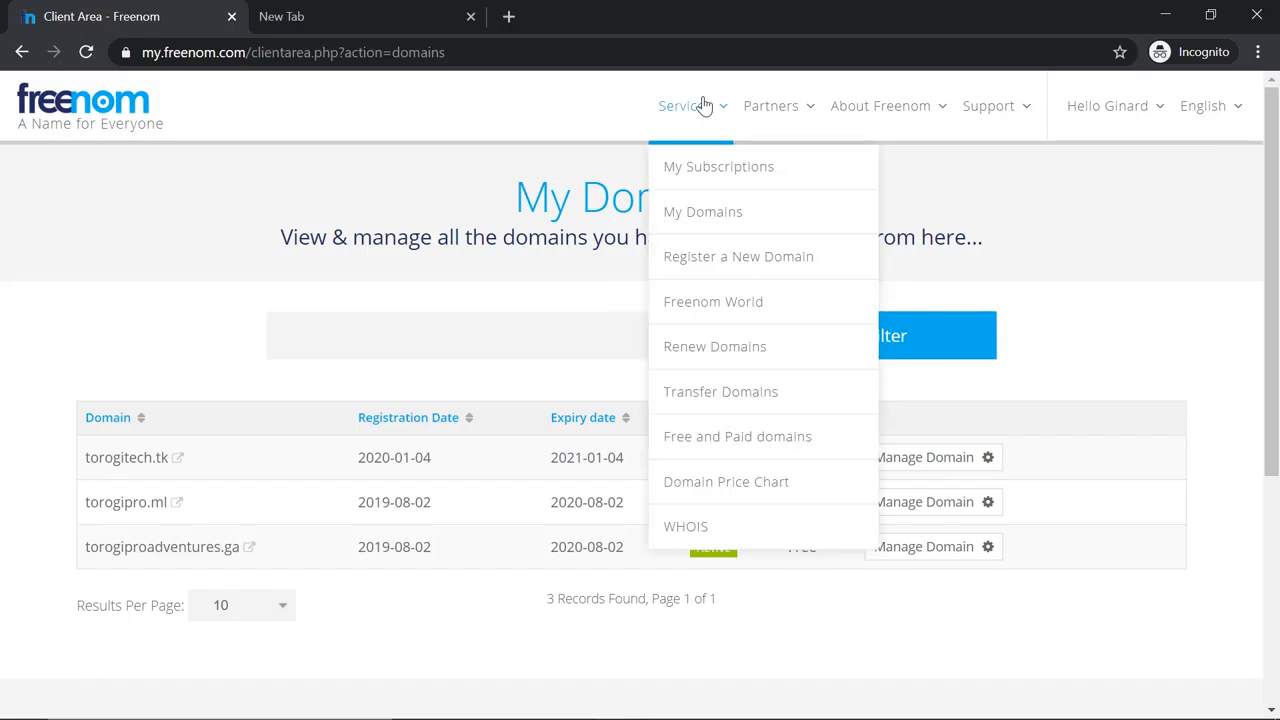
{"action": "left_click", "coordinate": [740, 257]}
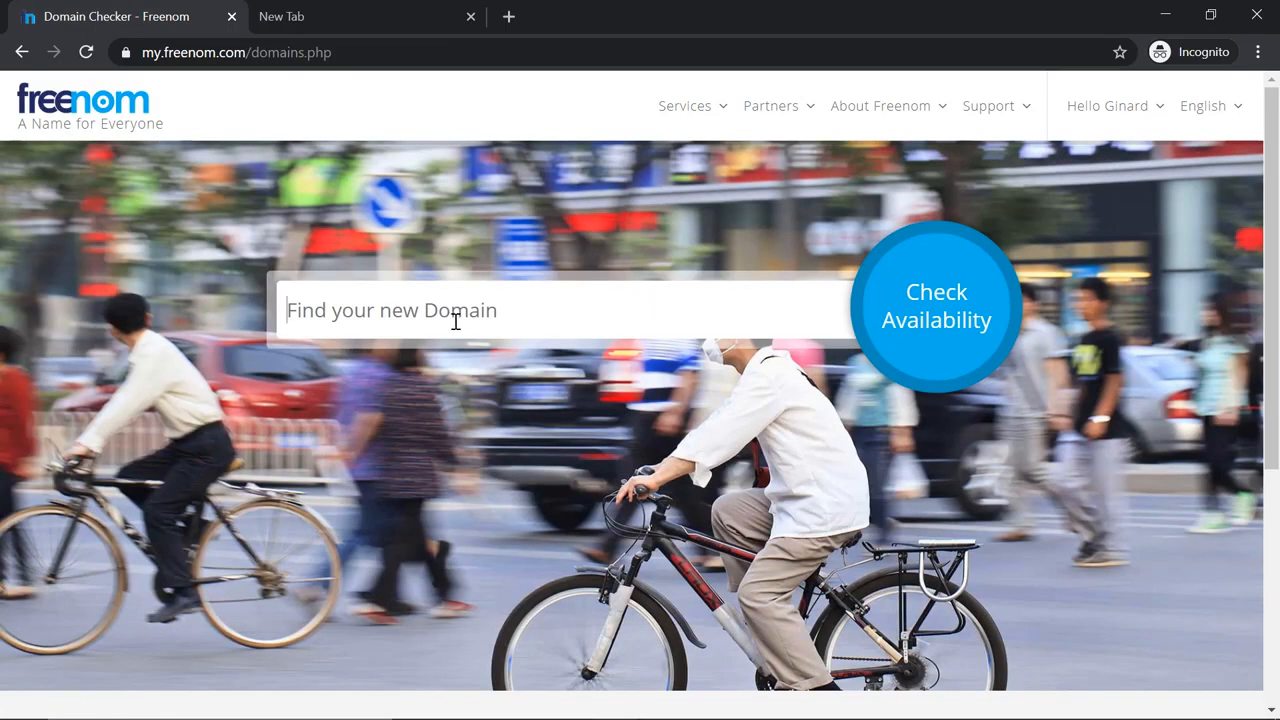
{"action": "left_click", "coordinate": [461, 312]}
{"action": "type", "text": "torogitech"}
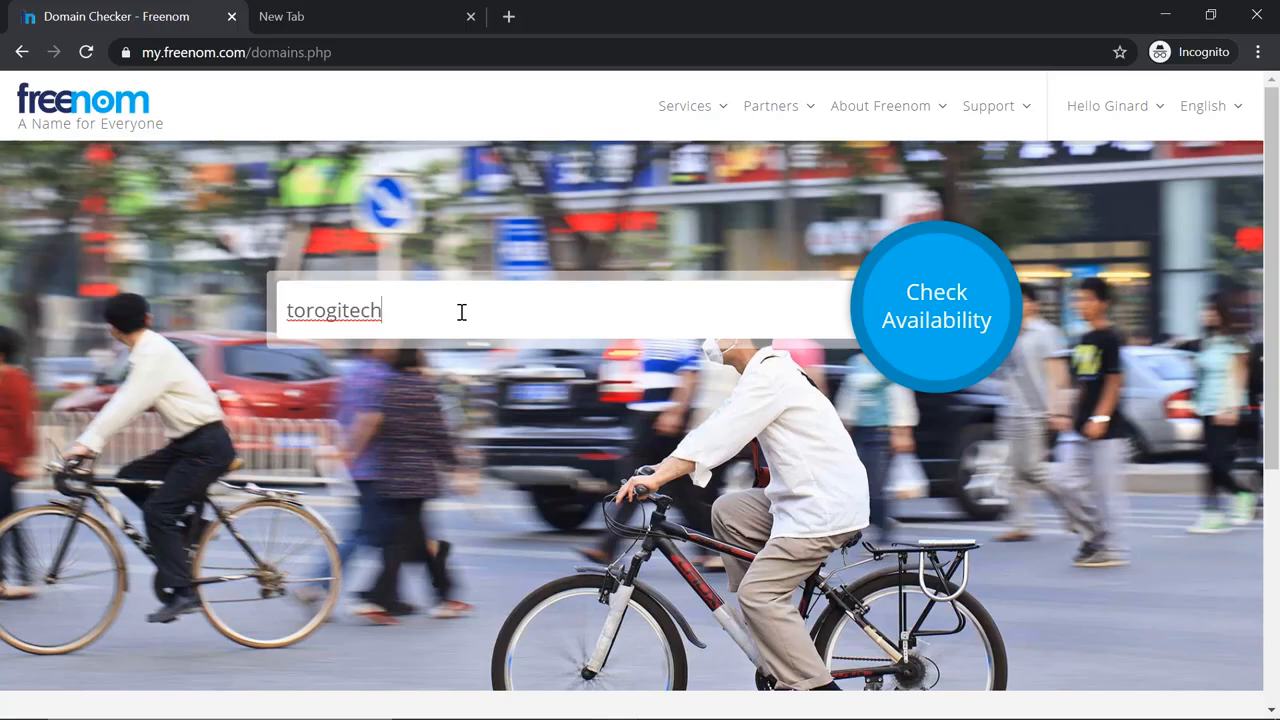
{"action": "key", "text": "Return"}
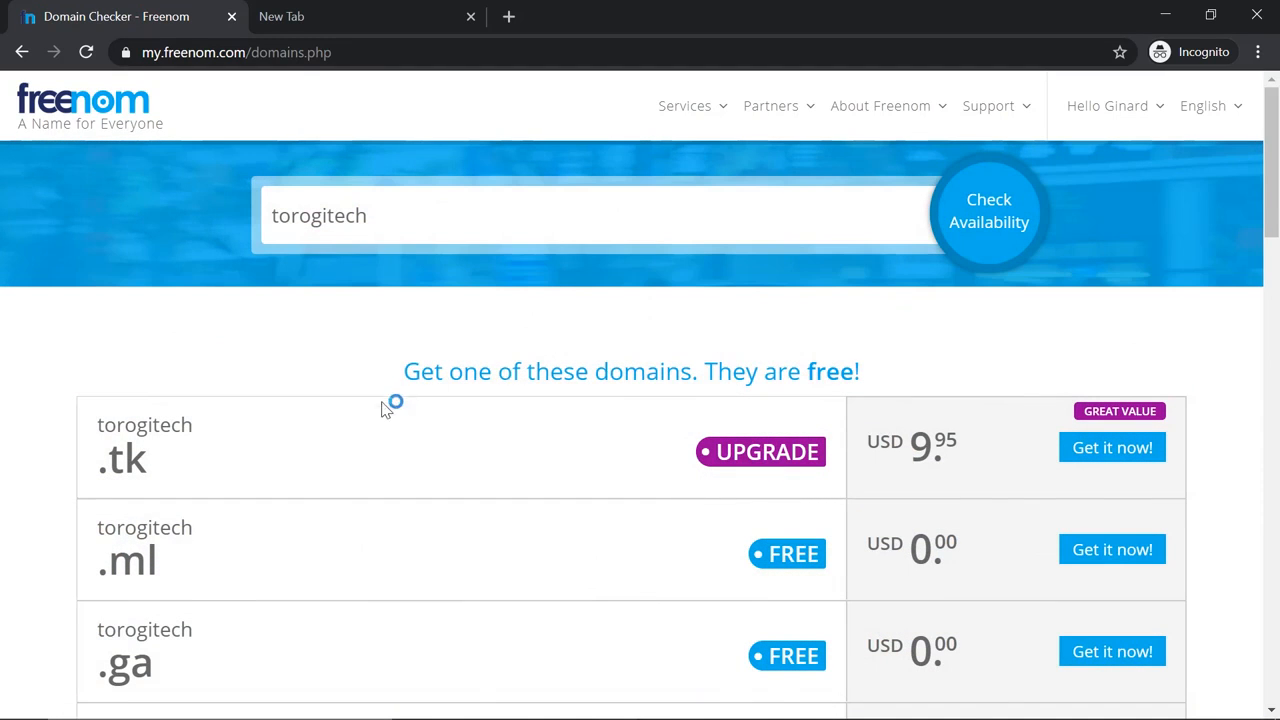
Add the free torogitech.ml domain to the cart and proceed to checkout
{"action": "left_click_drag", "start_coordinate": [106, 562], "coordinate": [472, 567]}
{"action": "left_click", "coordinate": [624, 560]}
{"action": "left_click", "coordinate": [1106, 562]}
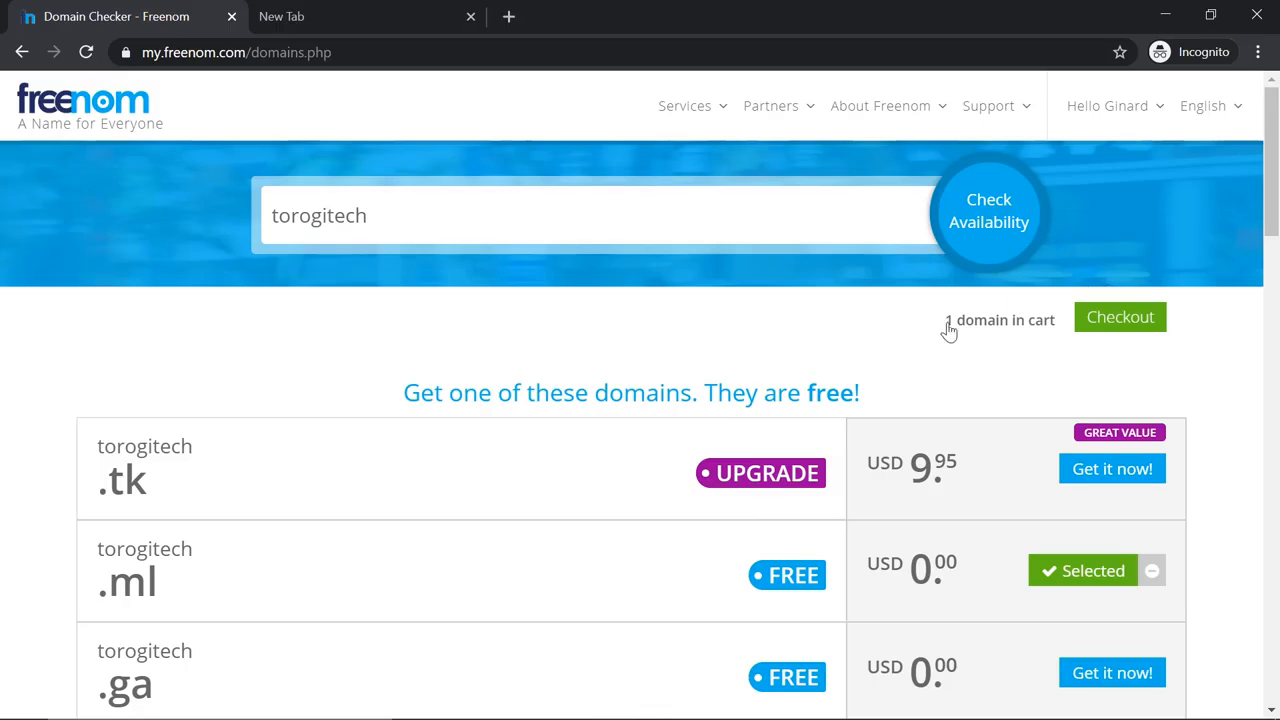
{"action": "left_click", "coordinate": [1114, 324]}
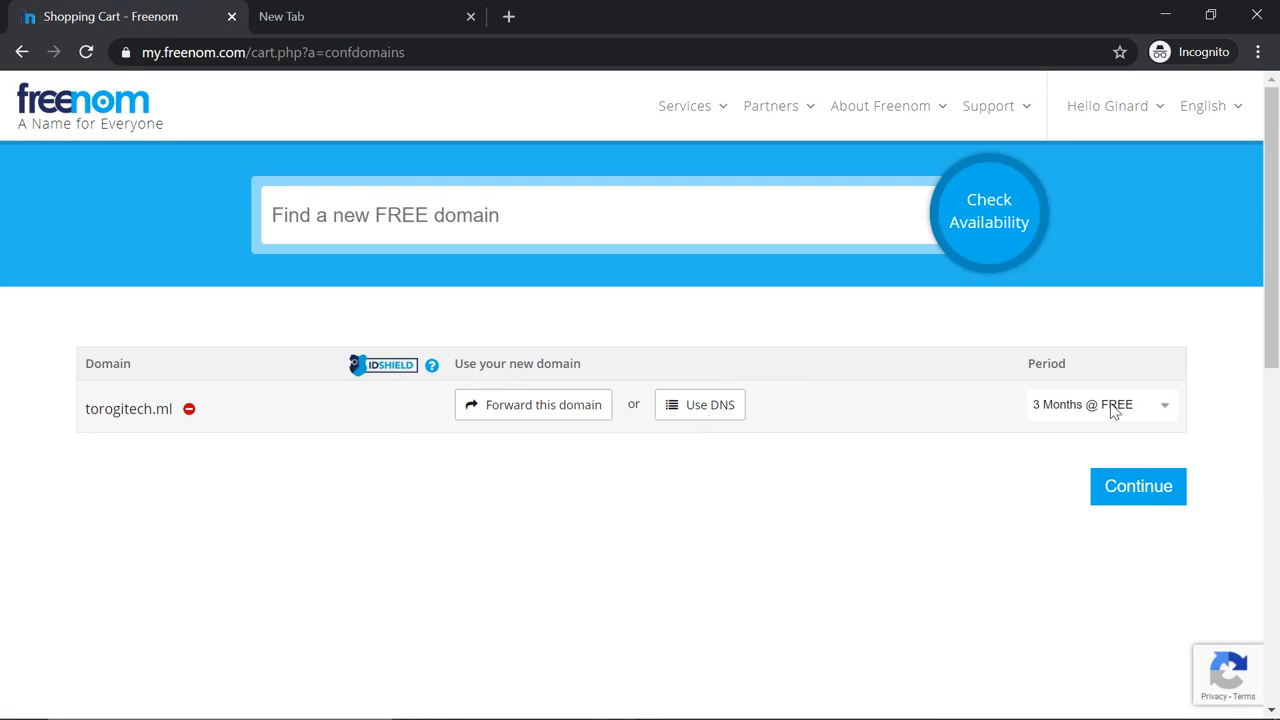
Set torogitech.ml's registration period to 12 Months @ FREE and continue
{"action": "left_click", "coordinate": [1163, 408]}
{"action": "scroll", "coordinate": [1120, 300], "scroll_direction": "down", "scroll_amount": 2}
{"action": "left_click", "coordinate": [1120, 375]}
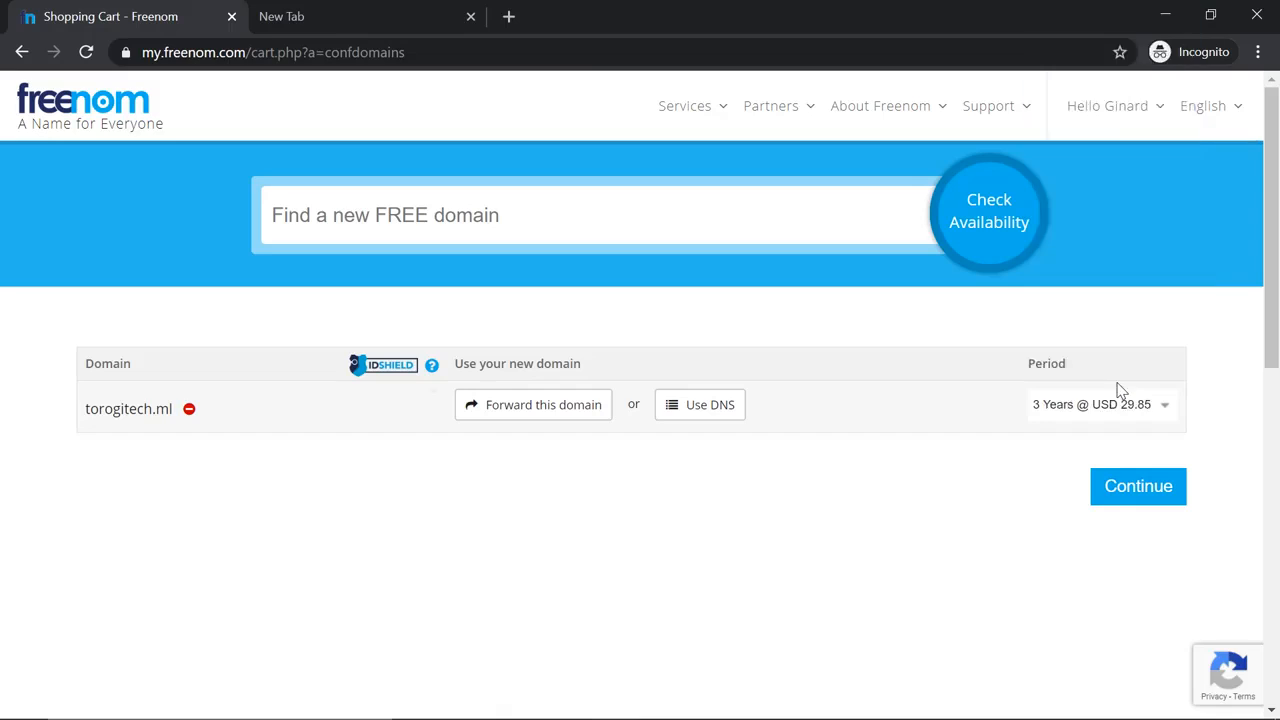
{"action": "left_click", "coordinate": [1151, 403]}
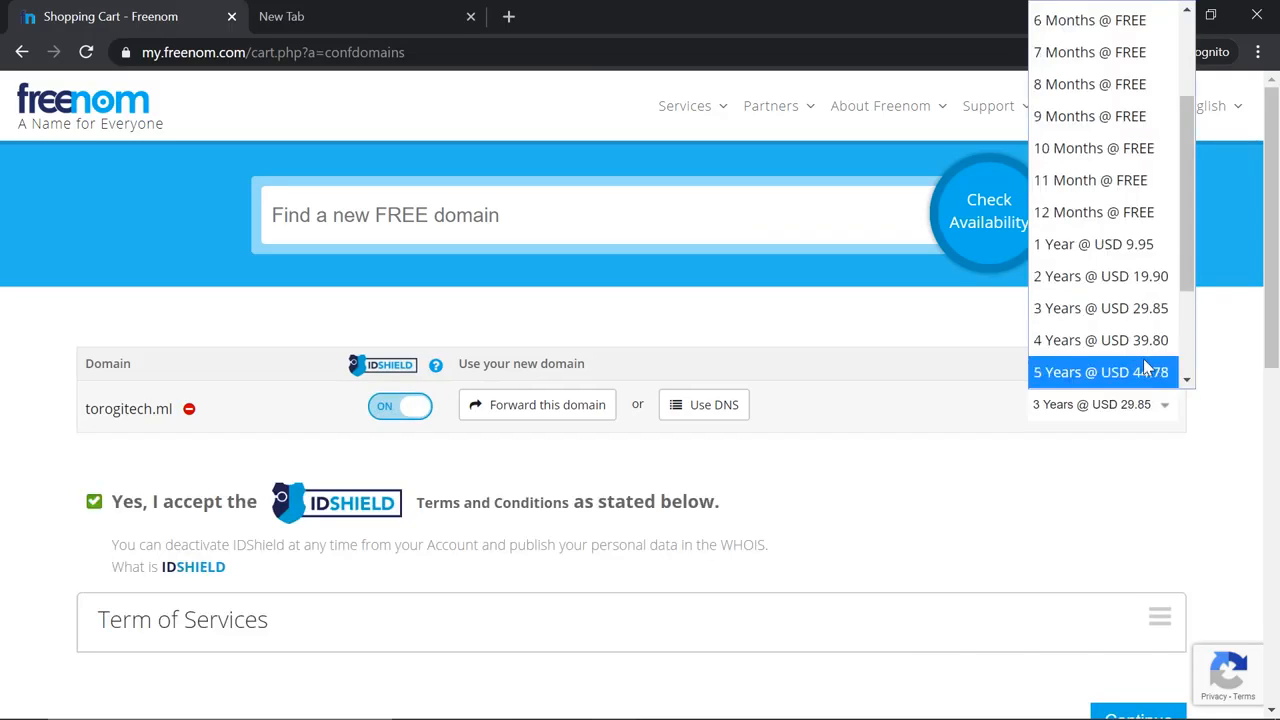
{"action": "left_click", "coordinate": [1120, 213]}
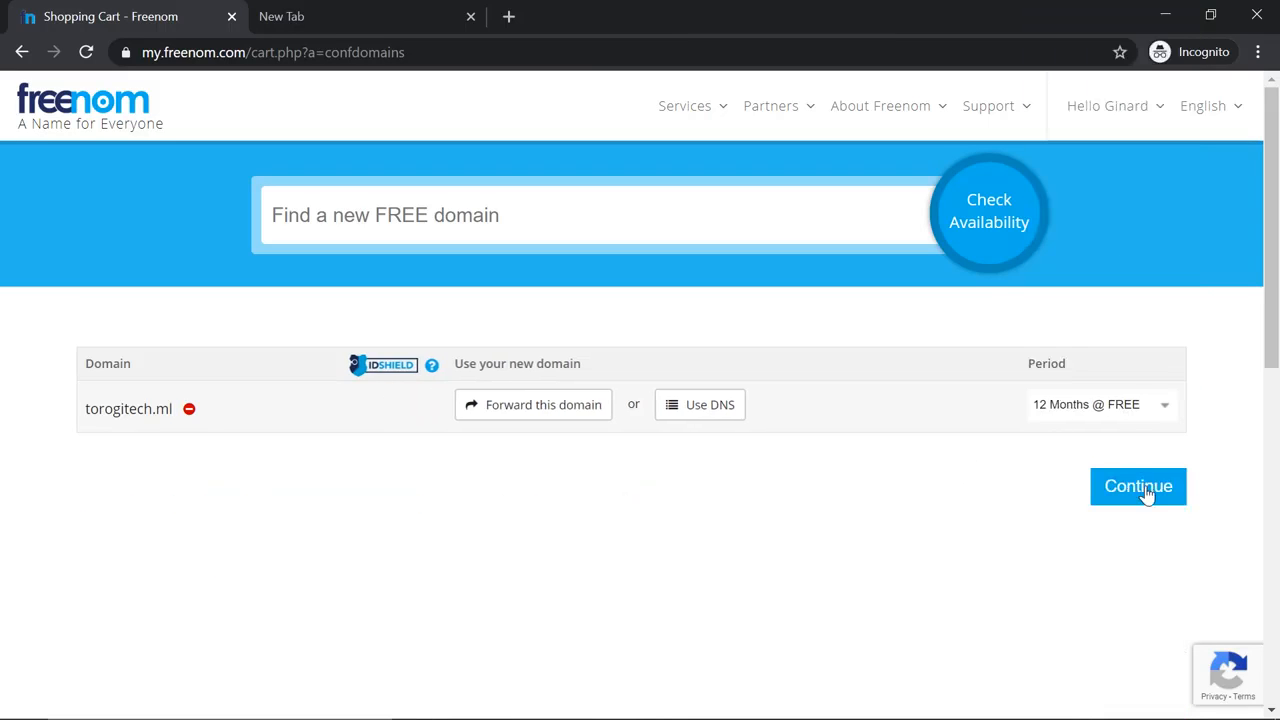
{"action": "left_click", "coordinate": [1066, 503]}
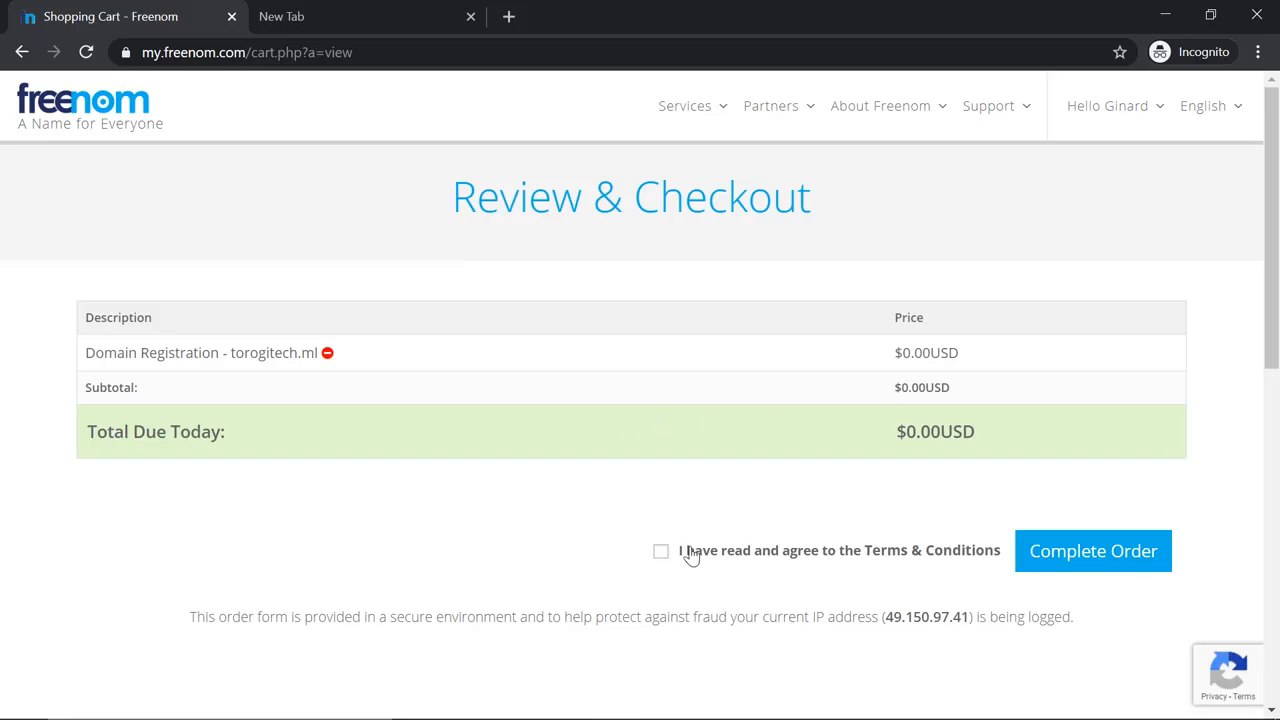
Accept the terms, complete the $0.00 order, and view My Domains in the client area
{"action": "left_click", "coordinate": [661, 552]}
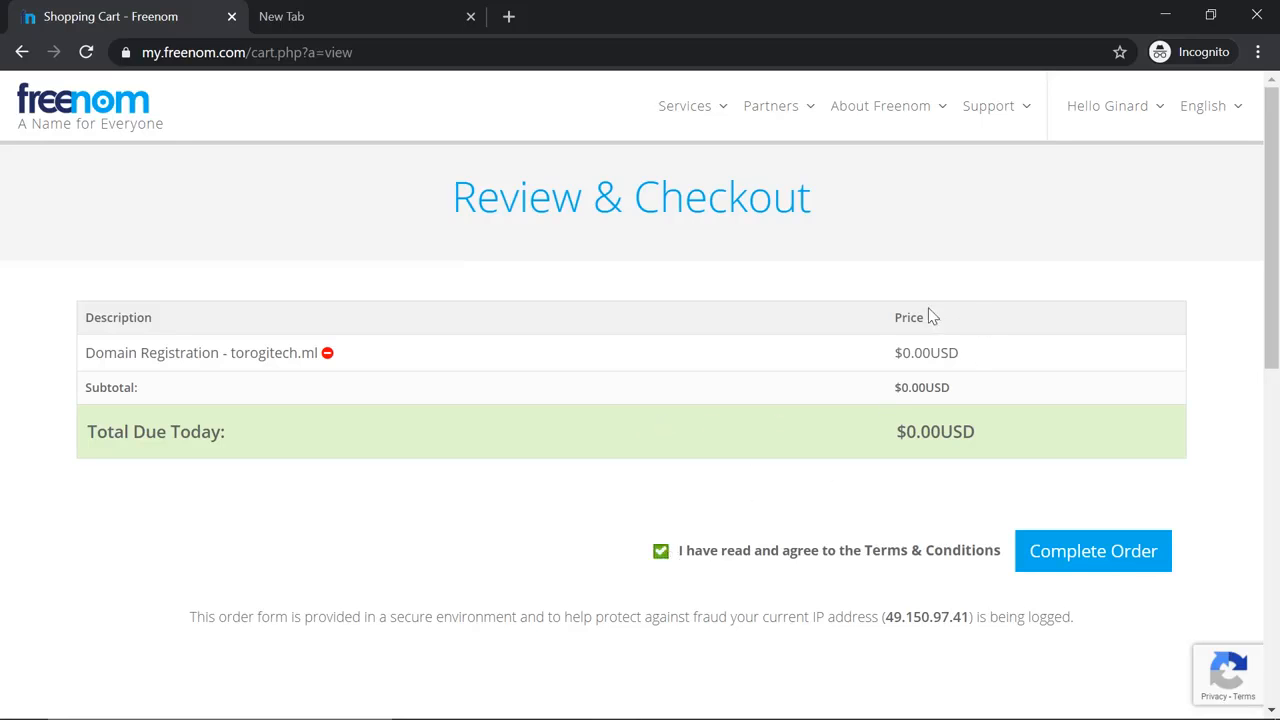
{"action": "left_click", "coordinate": [1066, 566]}
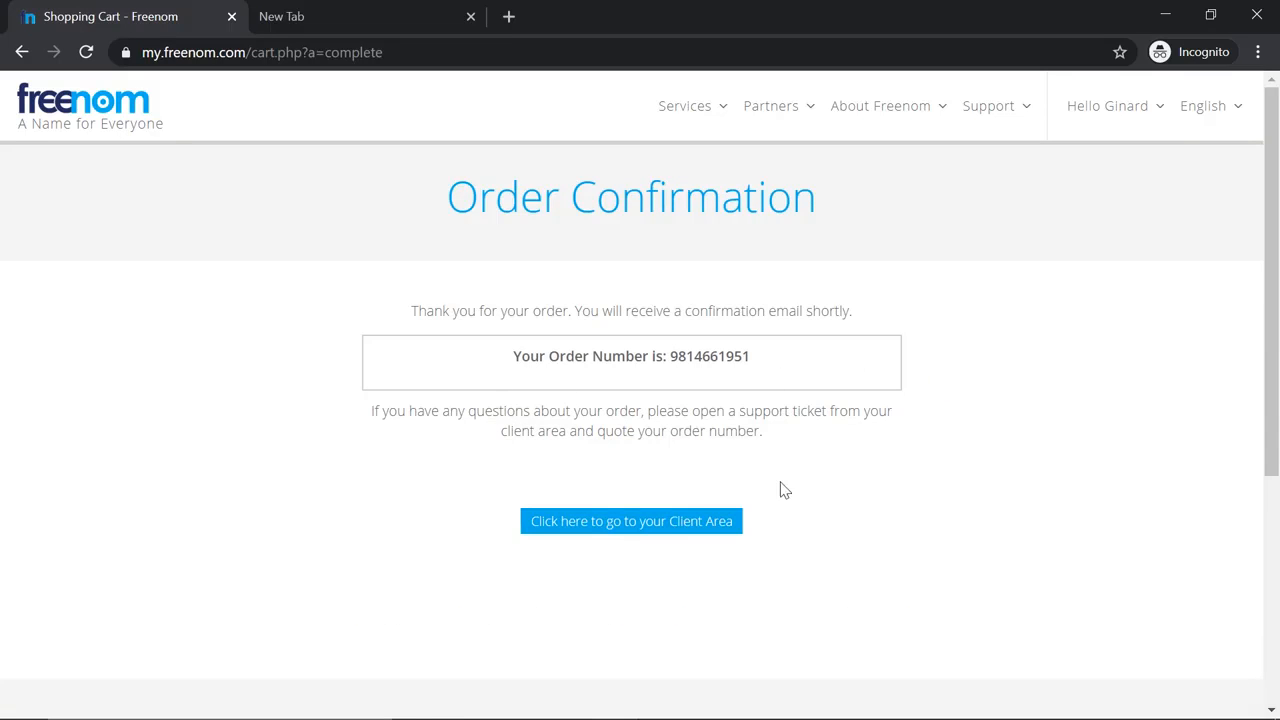
{"action": "left_click", "coordinate": [677, 522]}
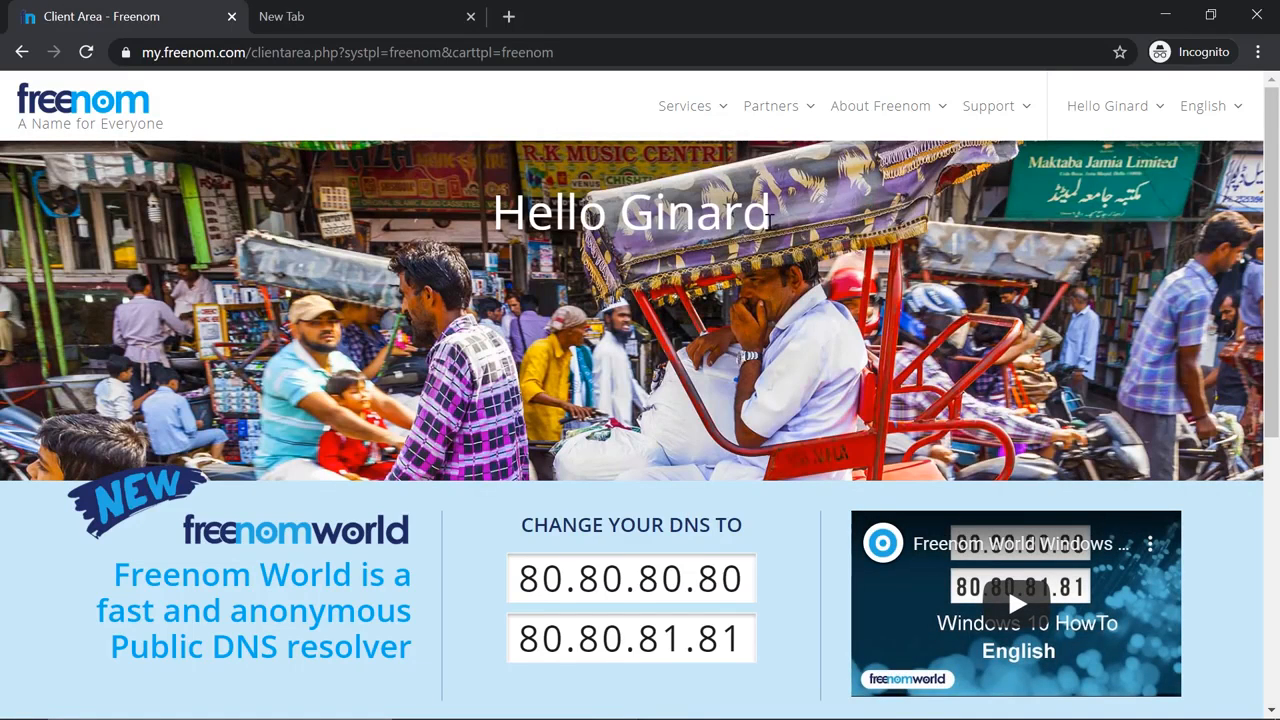
{"action": "mouse_move", "coordinate": [694, 106]}
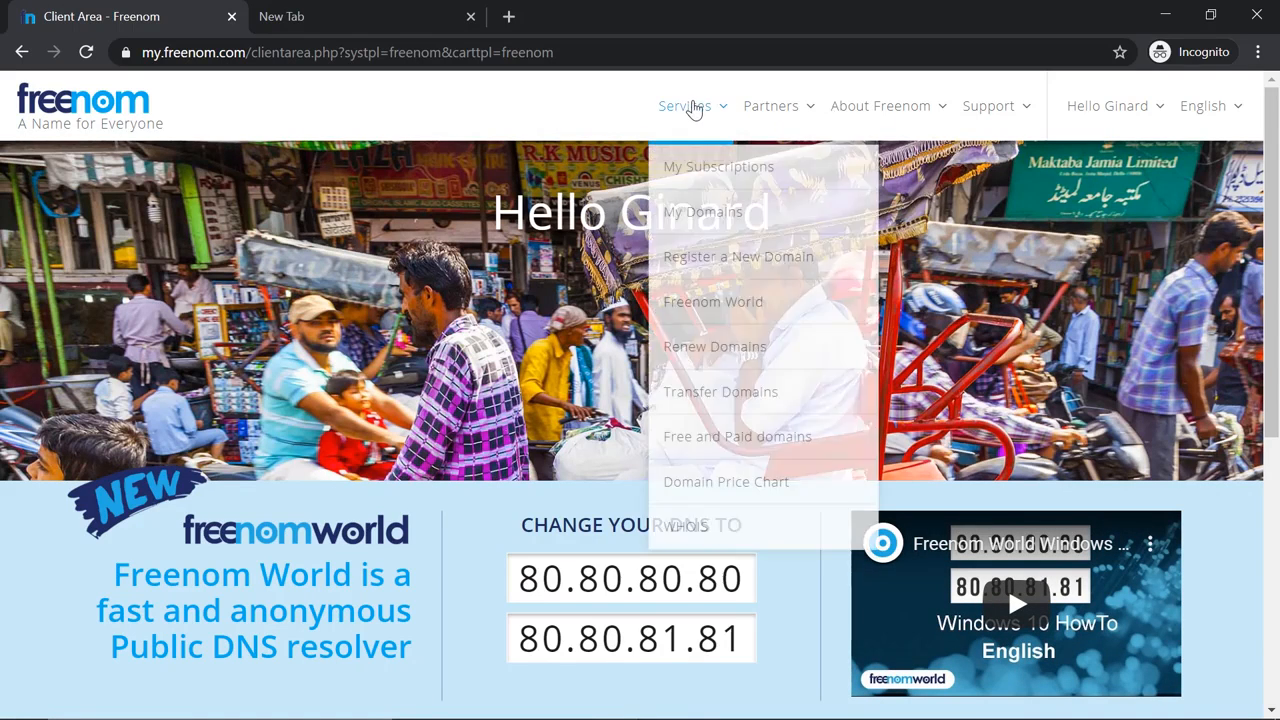
{"action": "left_click", "coordinate": [703, 211]}
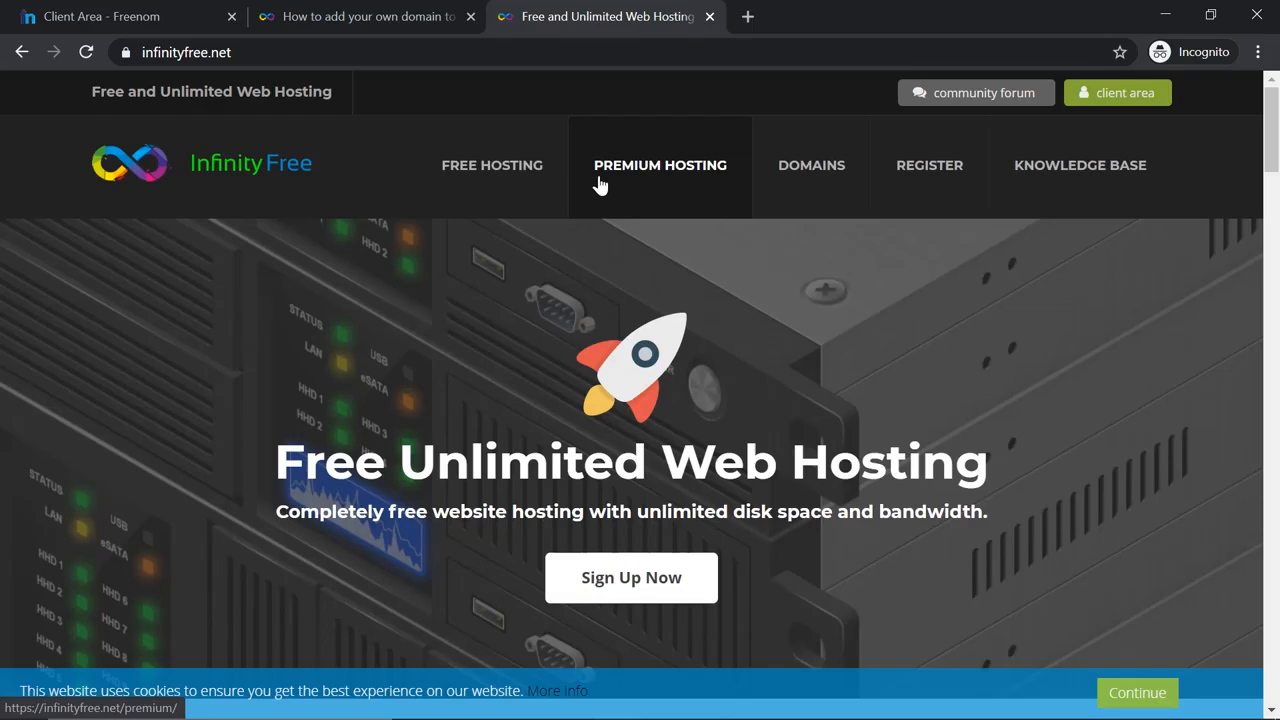
Start the InfinityFree hosting sign-up and enter the e-mail address and a password
{"action": "left_click", "coordinate": [505, 178]}
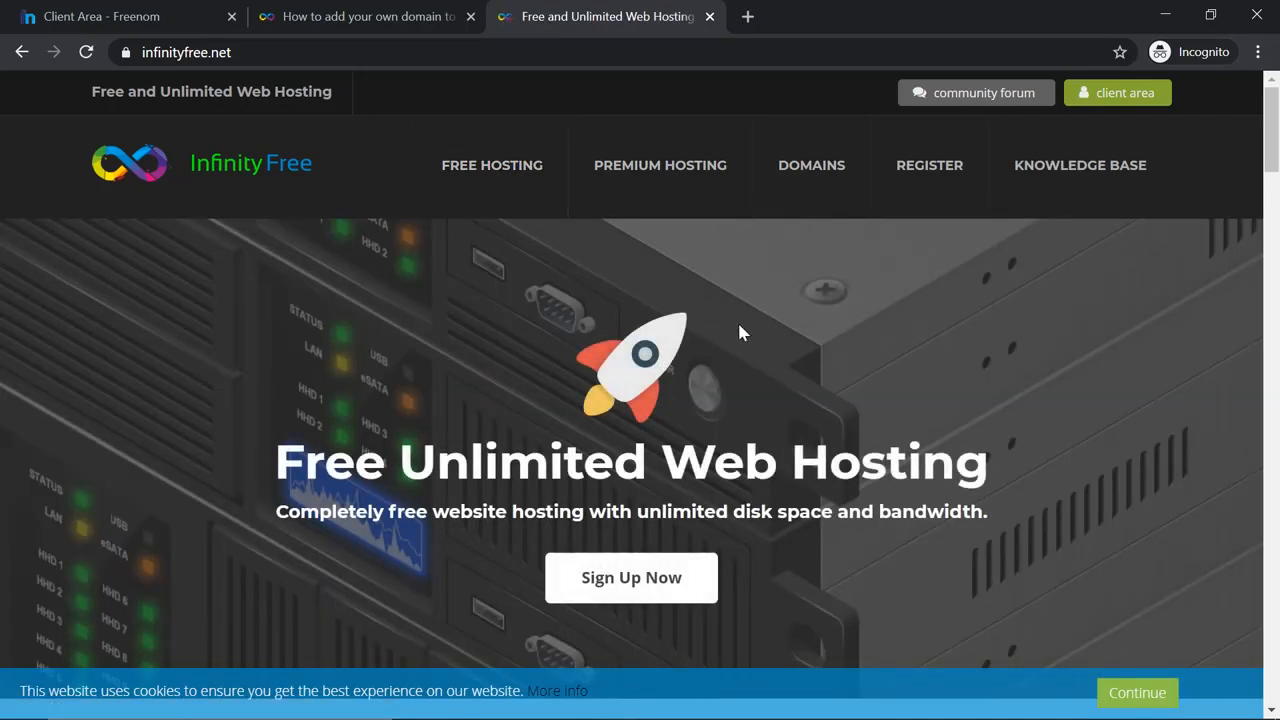
{"action": "left_click", "coordinate": [653, 589]}
{"action": "left_click", "coordinate": [578, 303]}
{"action": "type", "text": "youremail"}
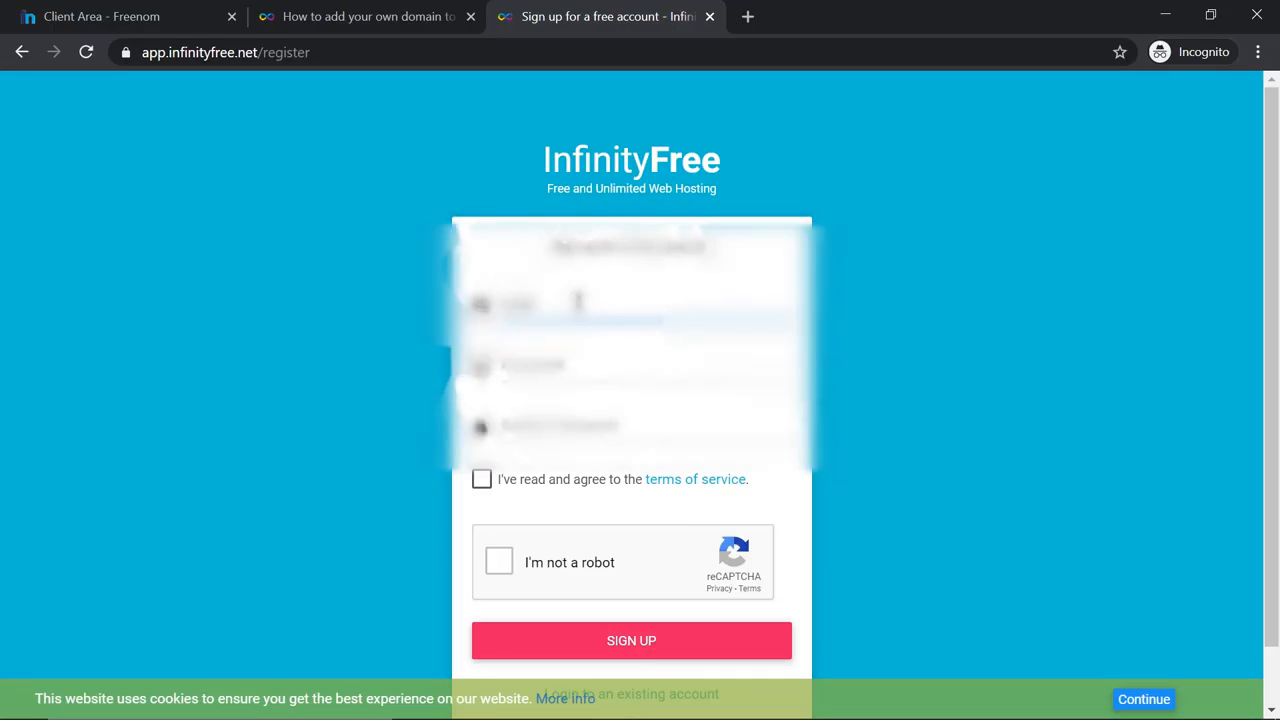
{"action": "type", "text": "@gmail.com"}
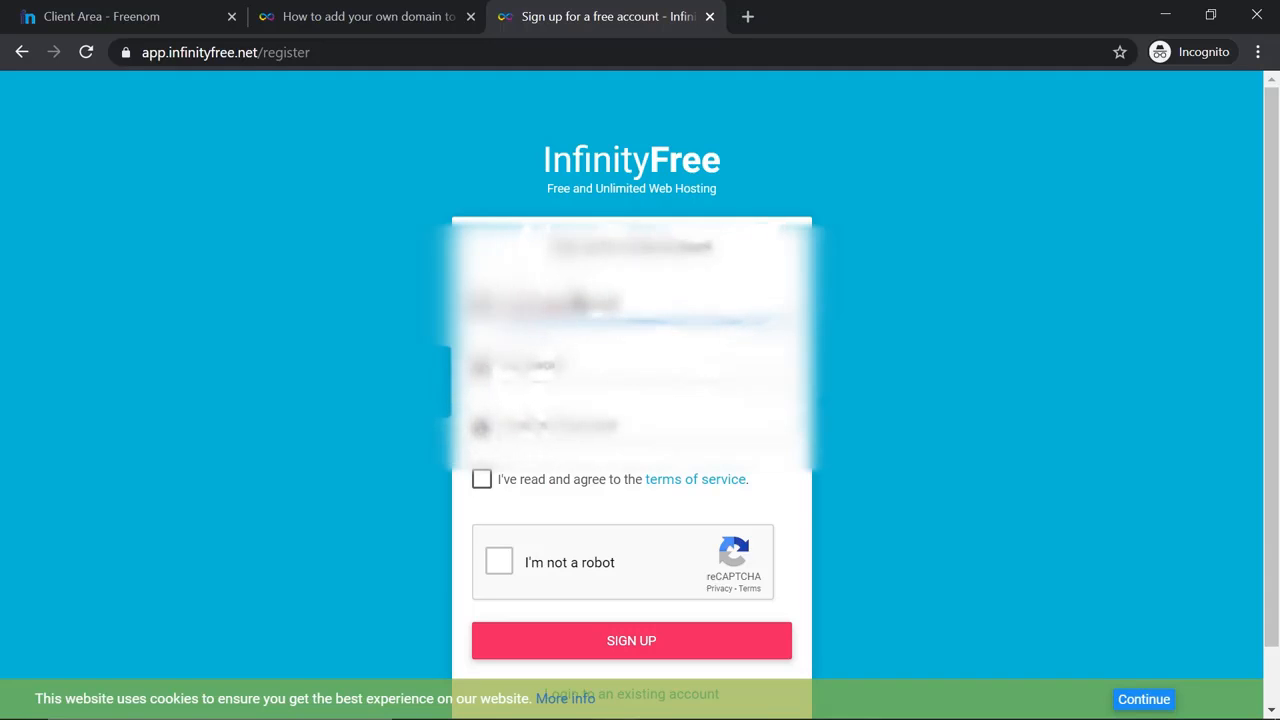
{"action": "key", "text": "Tab"}
{"action": "type", "text": "password"}
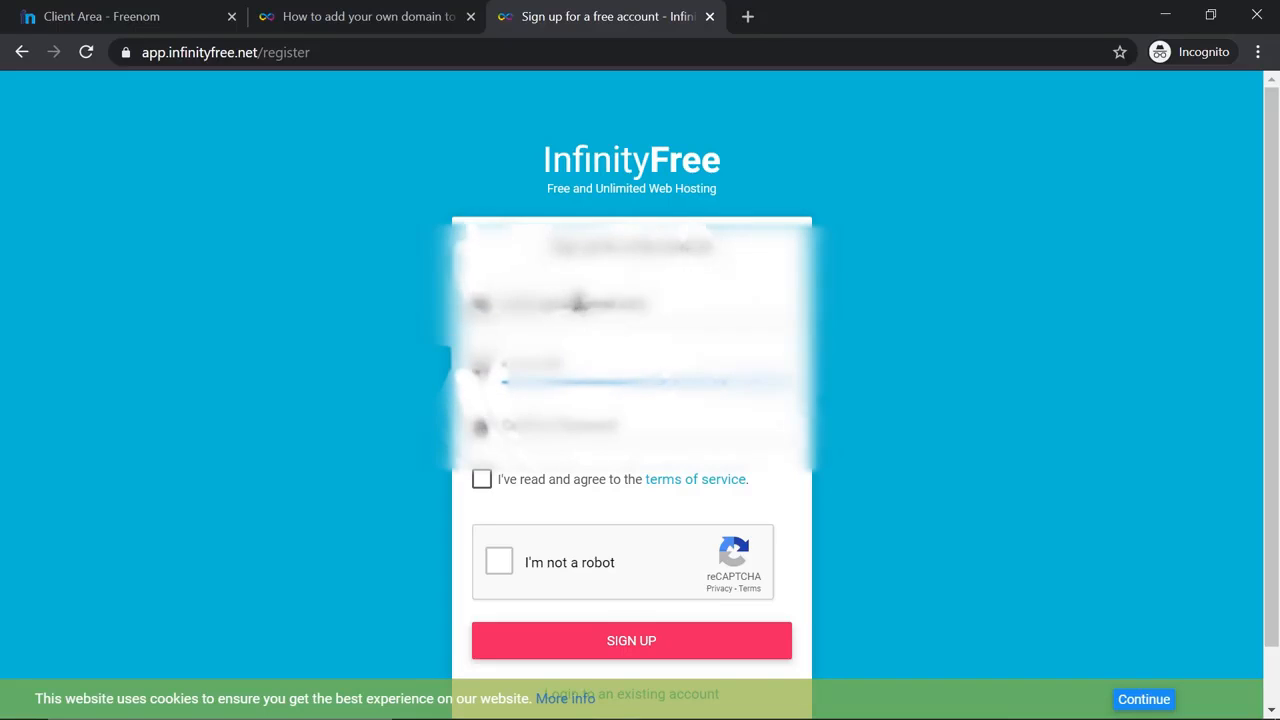
Confirm the password, accept the terms, pass the reCAPTCHA and submit the sign-up
{"action": "left_click", "coordinate": [566, 424]}
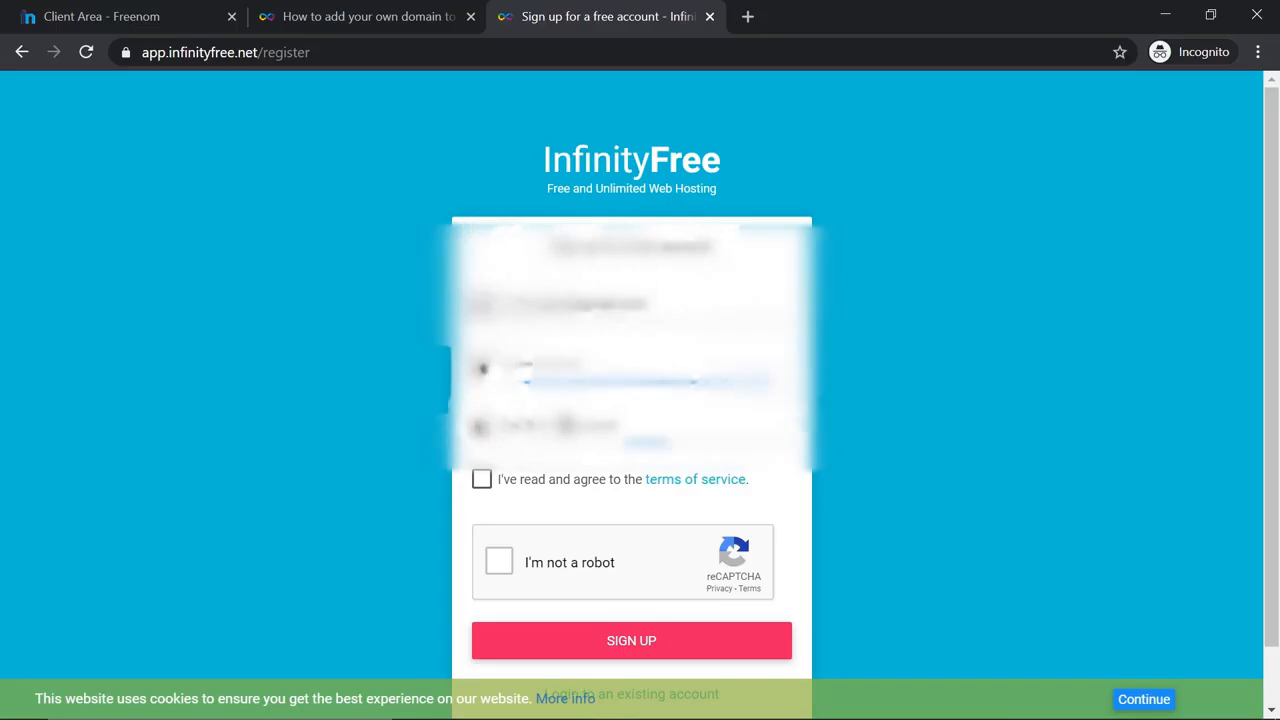
{"action": "type", "text": "pa"}
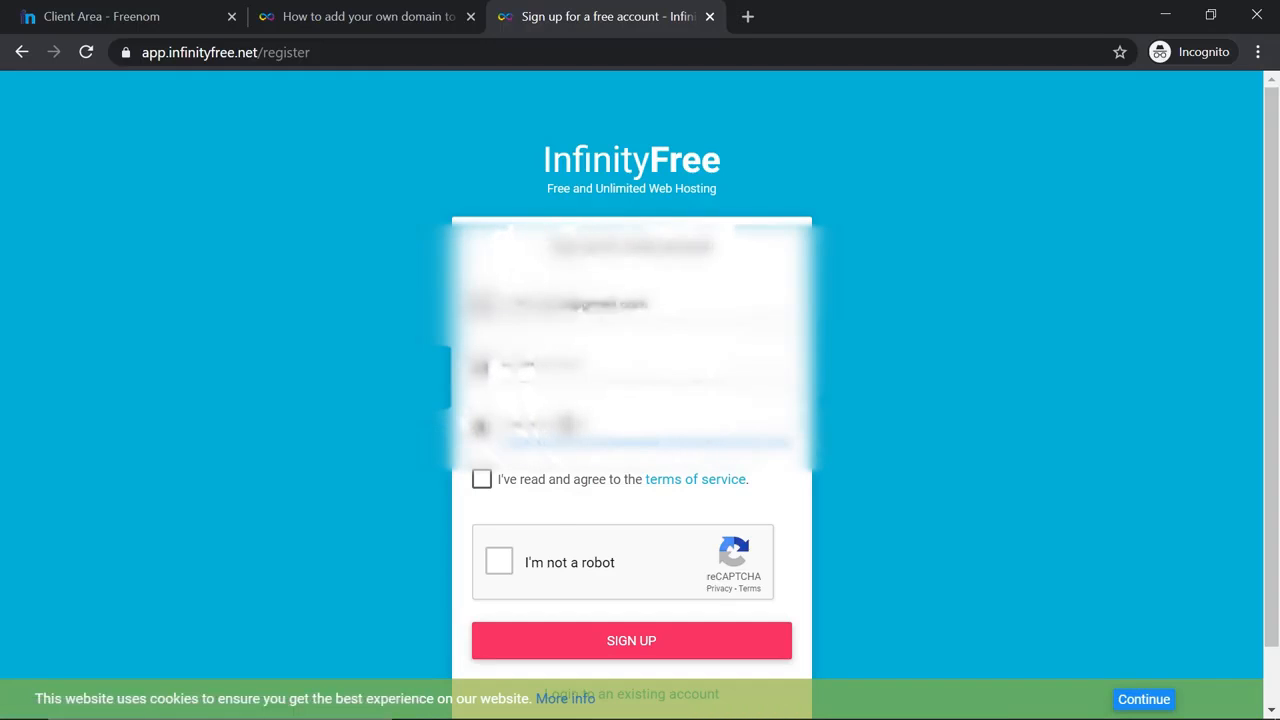
{"action": "left_click", "coordinate": [482, 480]}
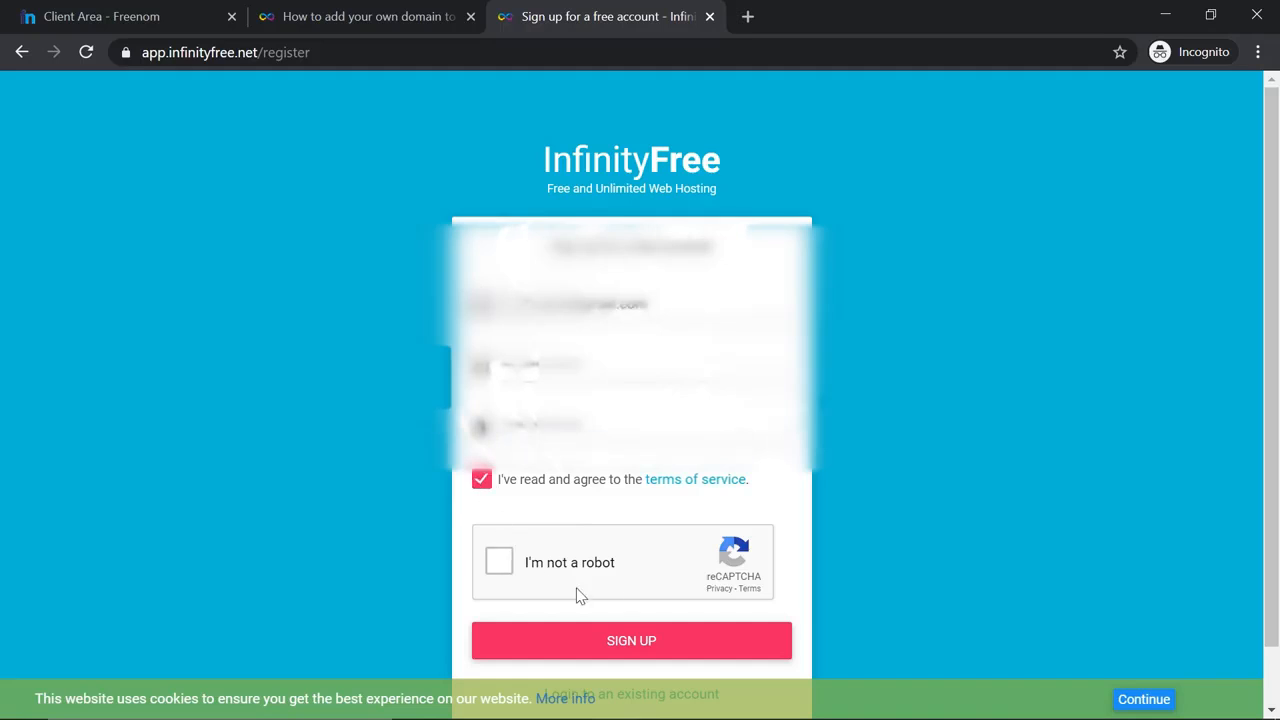
{"action": "left_click", "coordinate": [500, 563]}
{"action": "scroll", "coordinate": [660, 490], "scroll_direction": "down", "scroll_amount": 1}
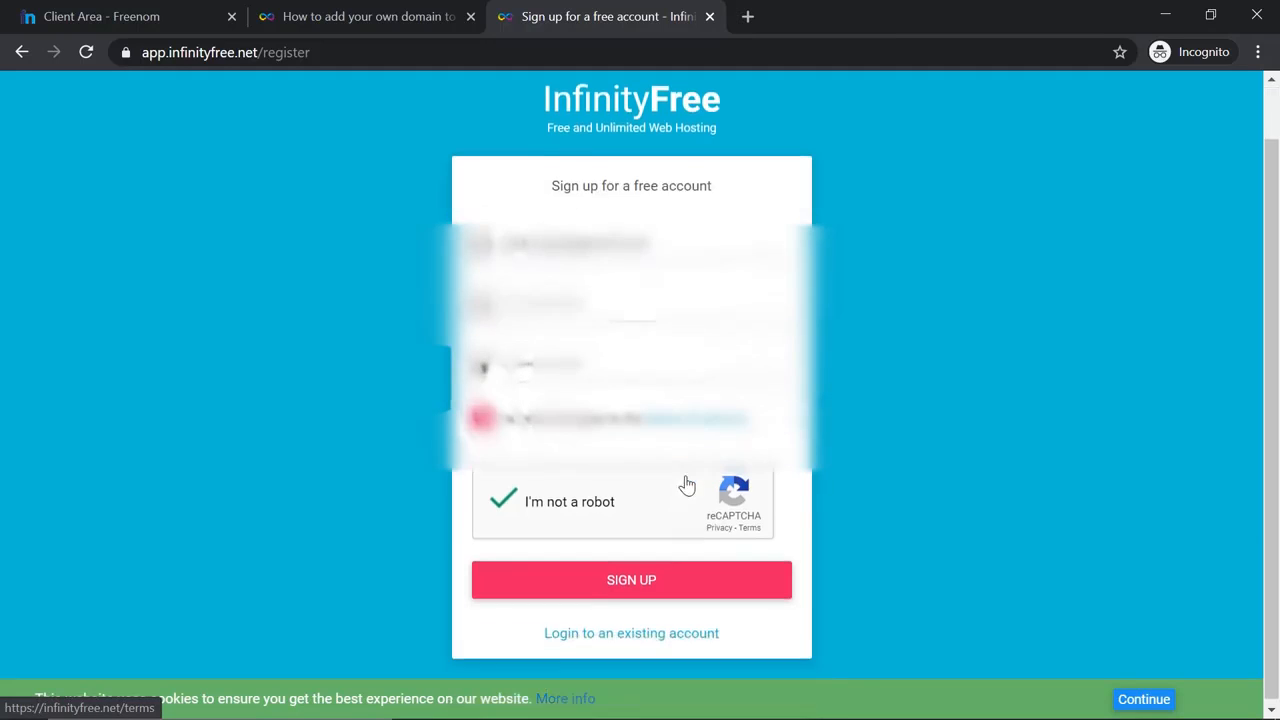
{"action": "left_click", "coordinate": [643, 578]}
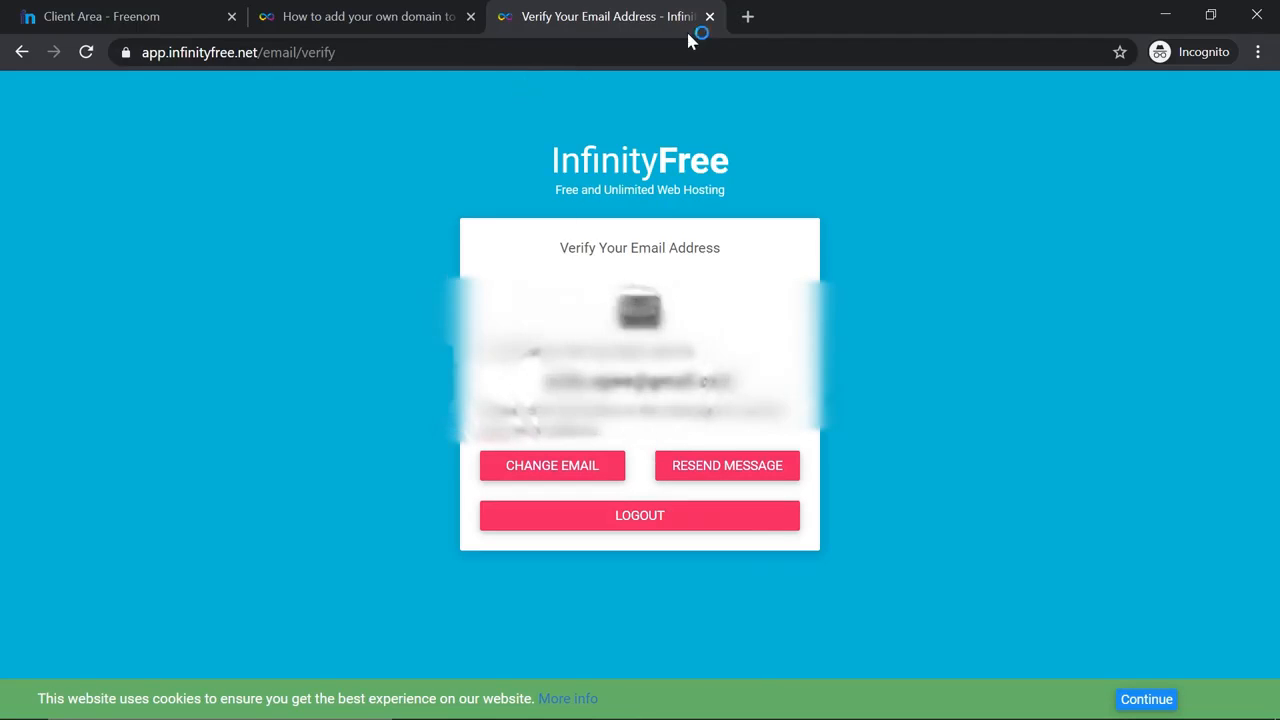
Open the verification link from the InfinityFree e-mail in Gmail
{"action": "left_click", "coordinate": [747, 17]}
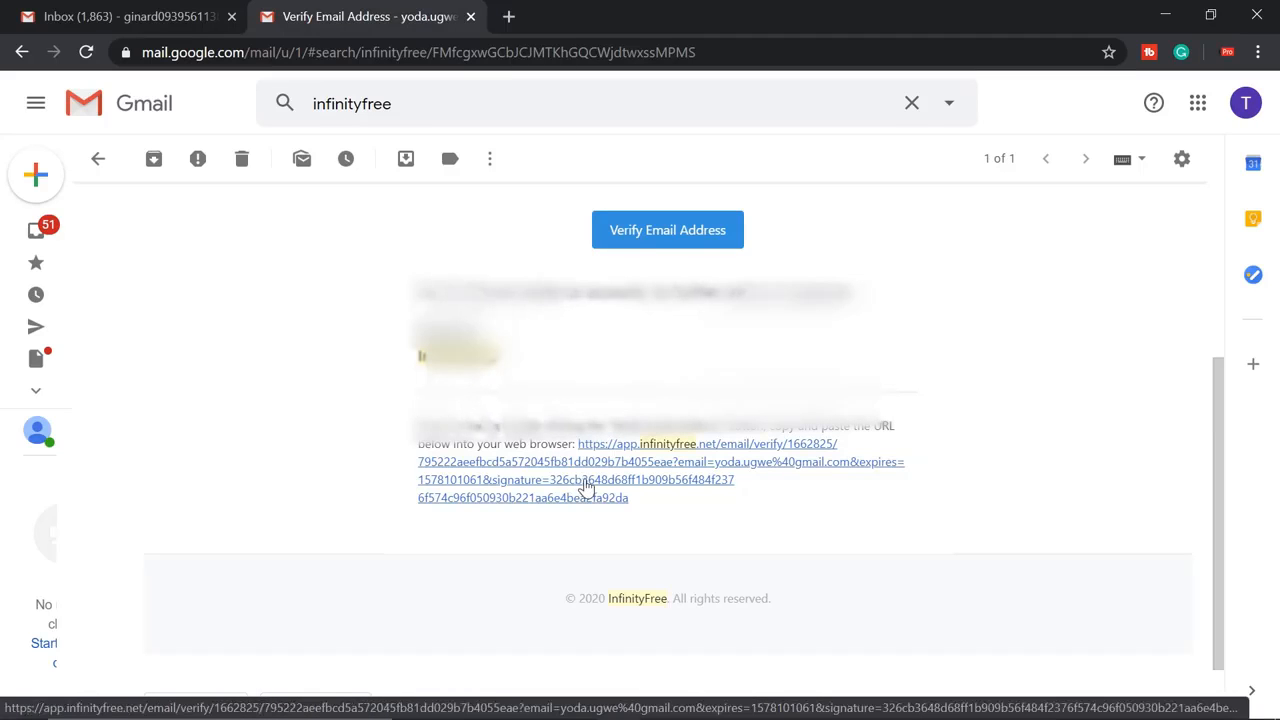
{"action": "right_click", "coordinate": [586, 487]}
{"action": "left_click", "coordinate": [651, 443]}
{"action": "left_click", "coordinate": [634, 458]}
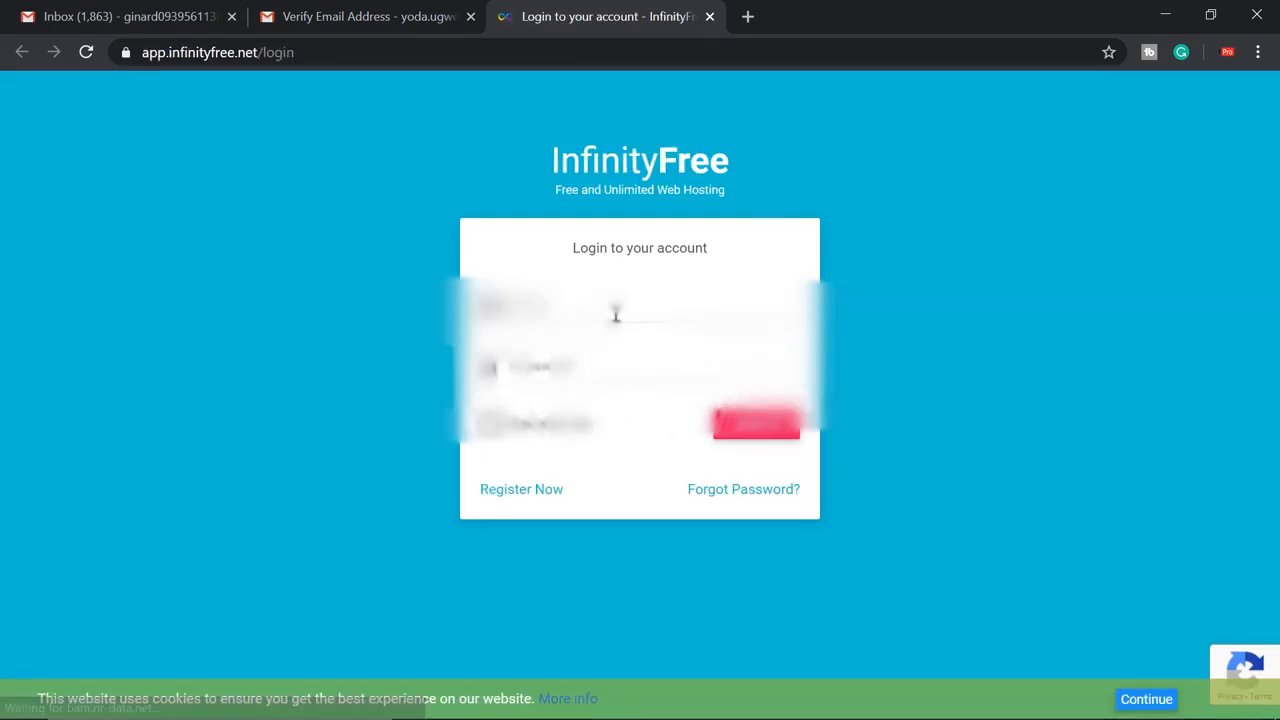
Log in to InfinityFree with the account e-mail and password
{"action": "left_click", "coordinate": [616, 314]}
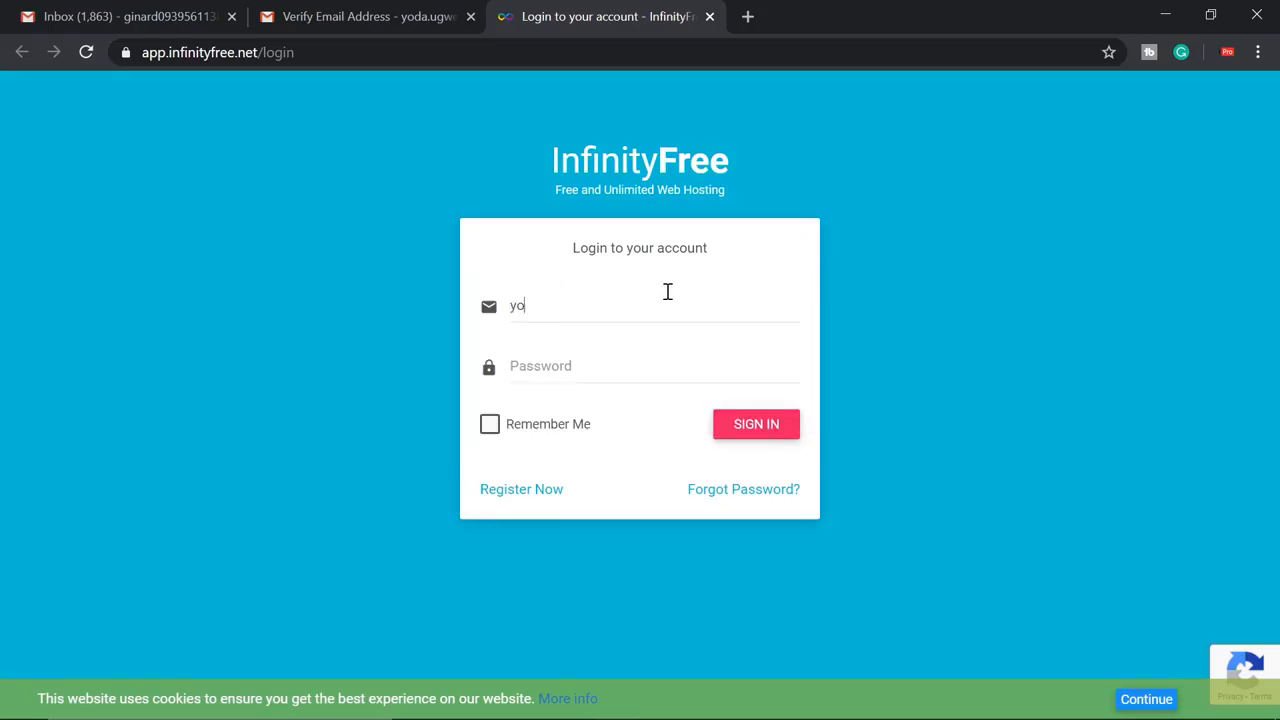
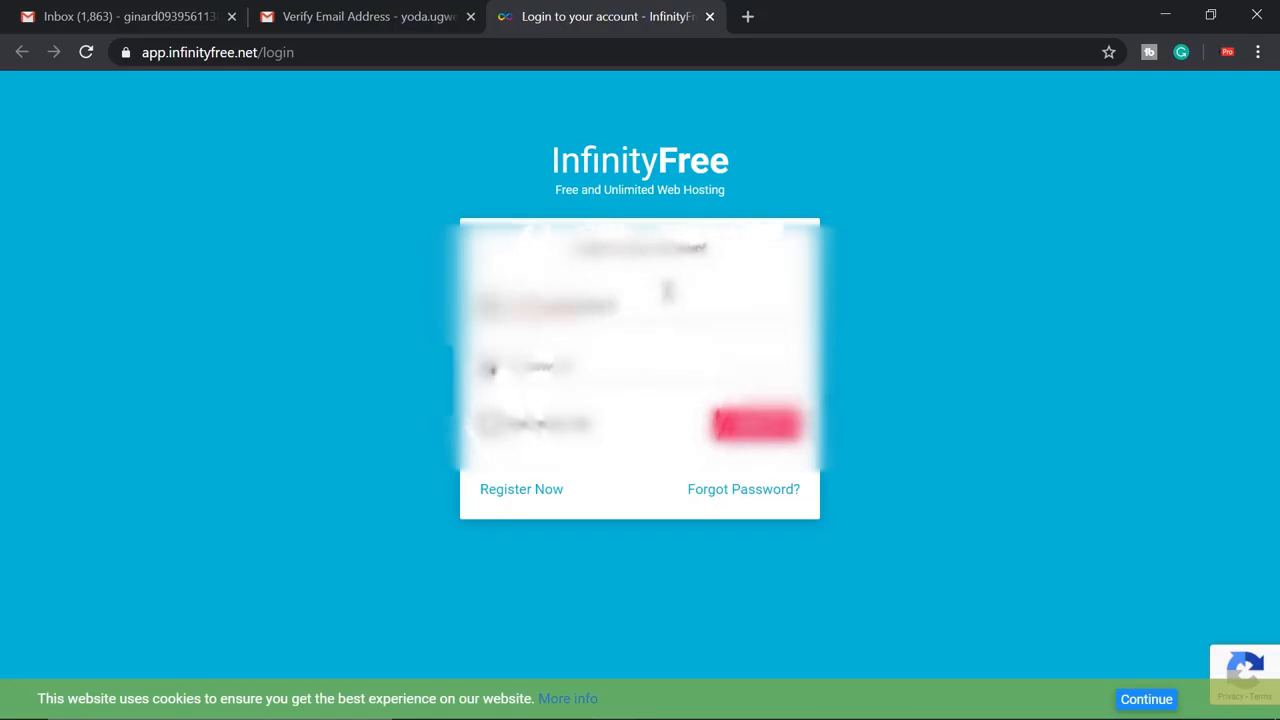
{"action": "key", "text": "Tab"}
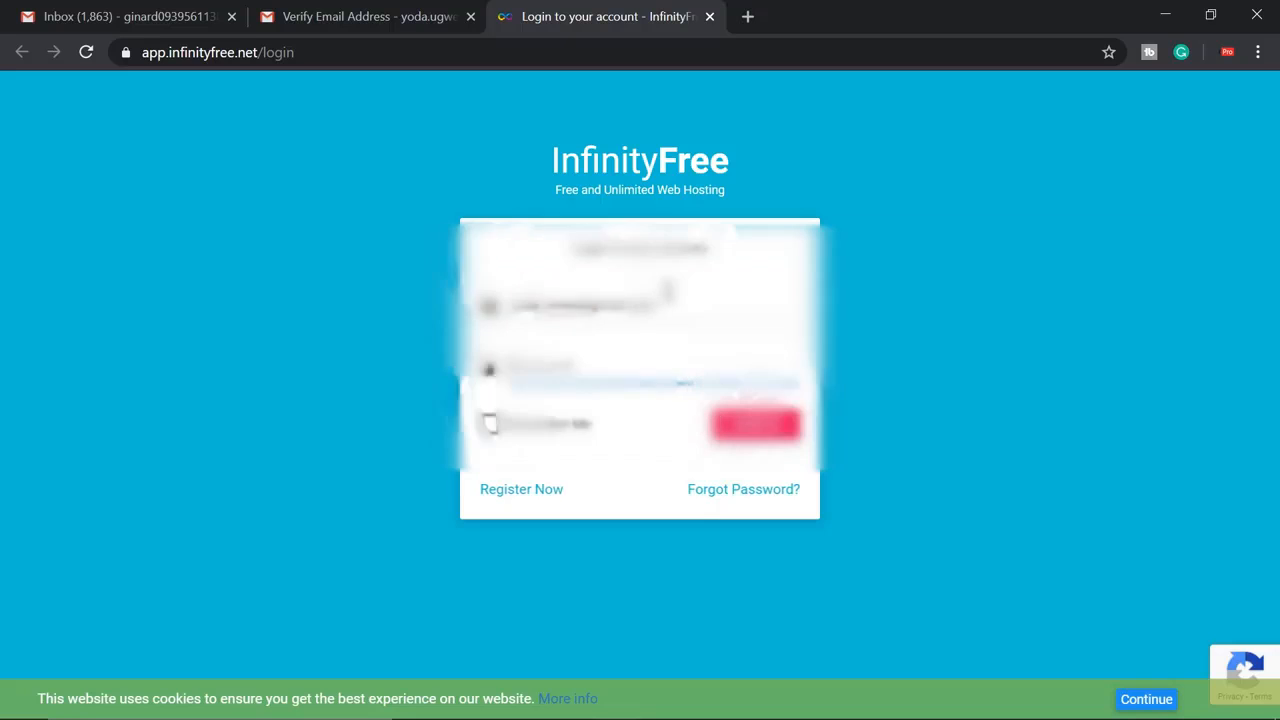
{"action": "type", "text": "••••••••"}
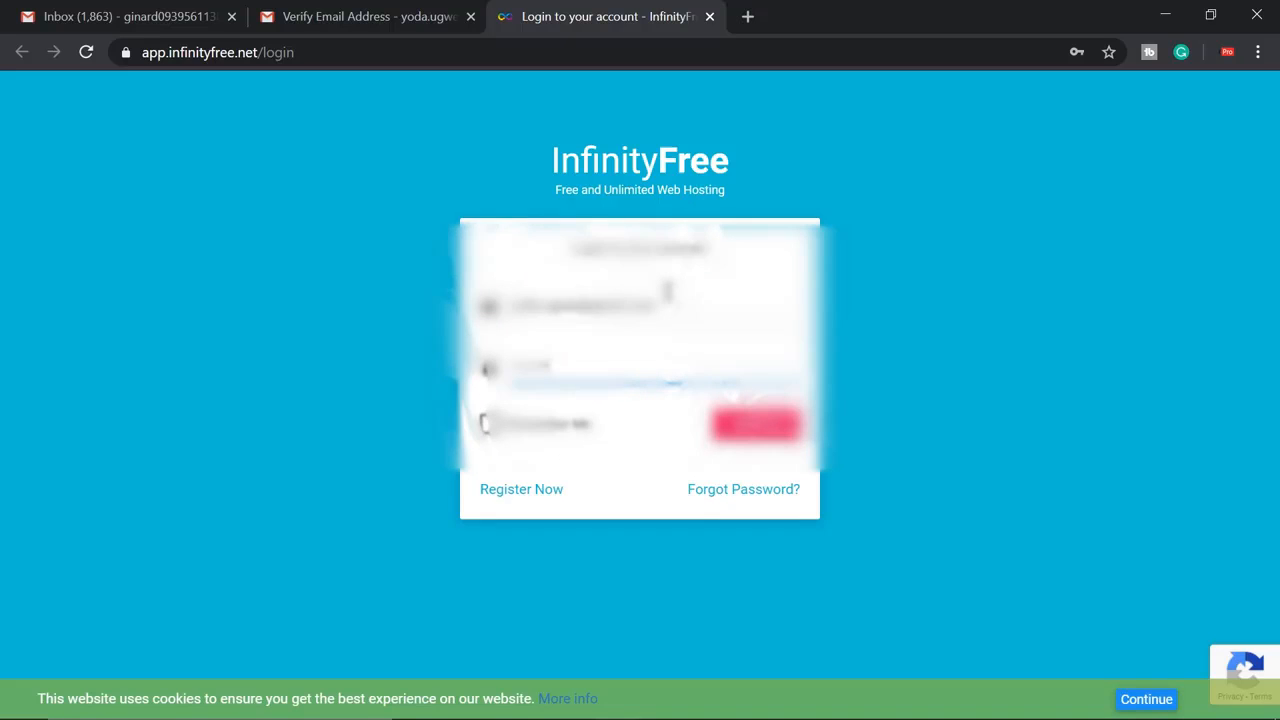
{"action": "key", "text": "Return"}
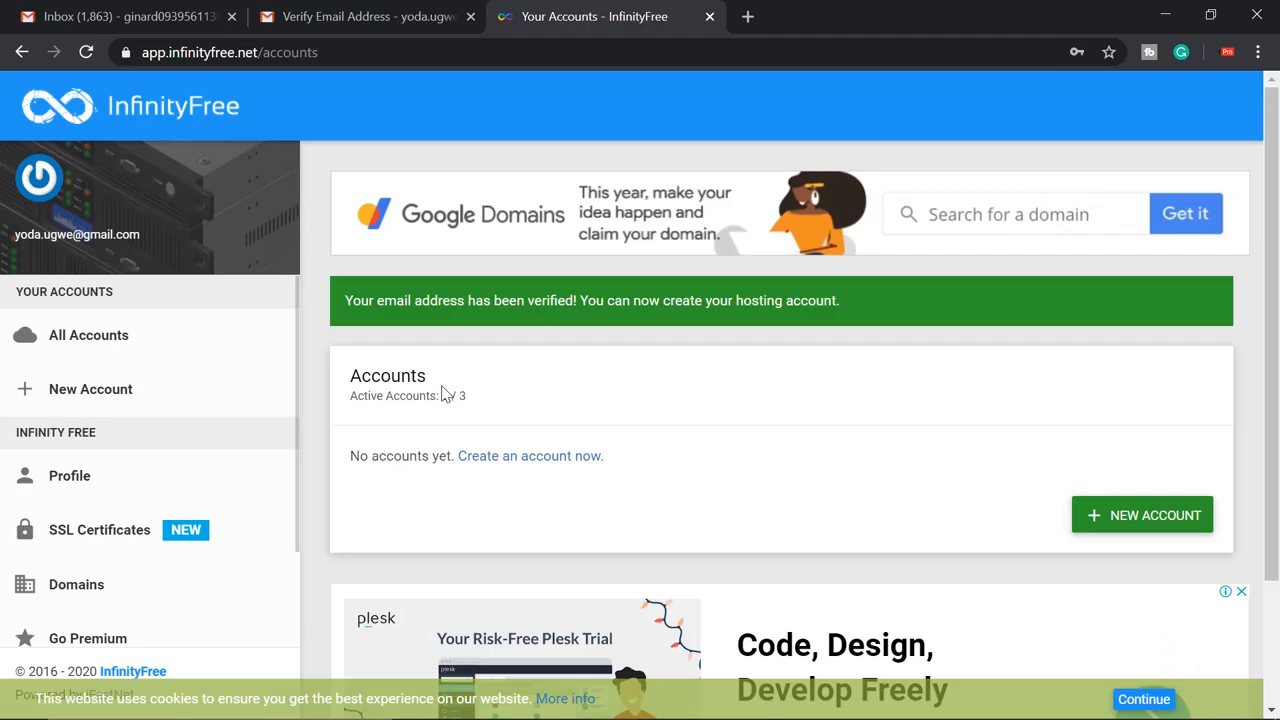
Browse the TLD price table on InfinityFree's Domains page, then close that tab
{"action": "scroll", "coordinate": [90, 468], "scroll_direction": "down", "scroll_amount": 2}
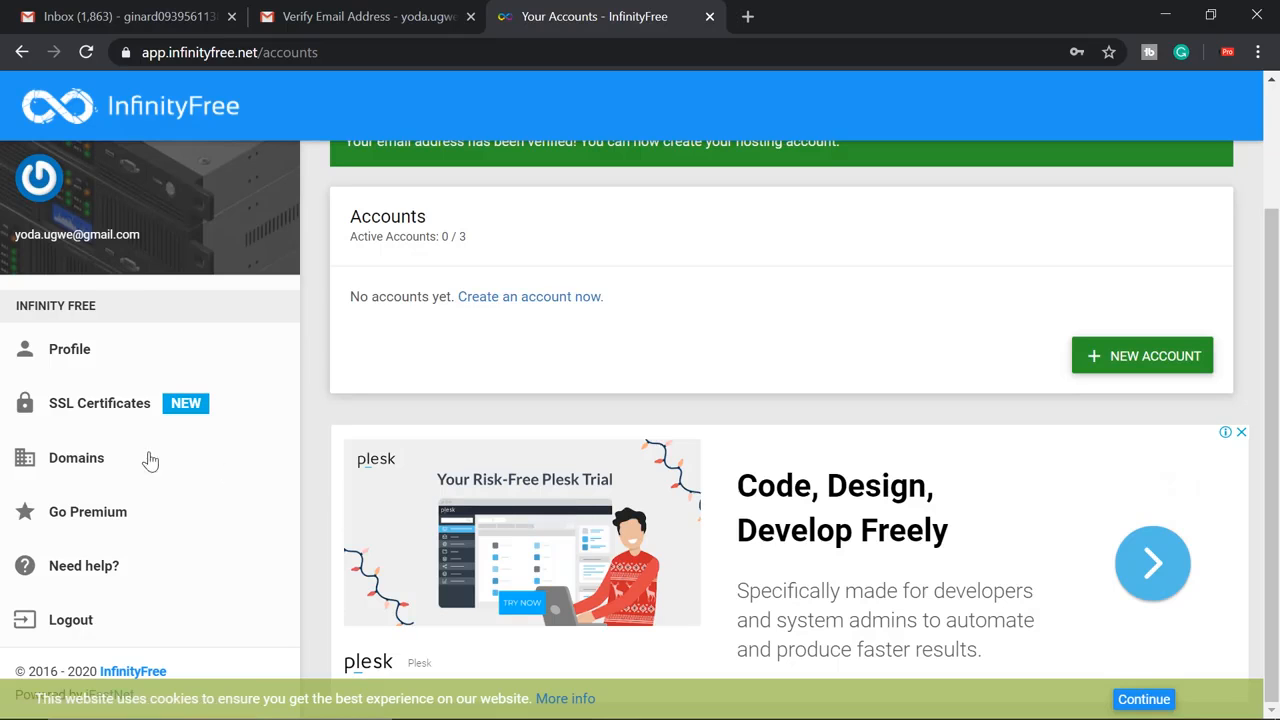
{"action": "left_click", "coordinate": [76, 457]}
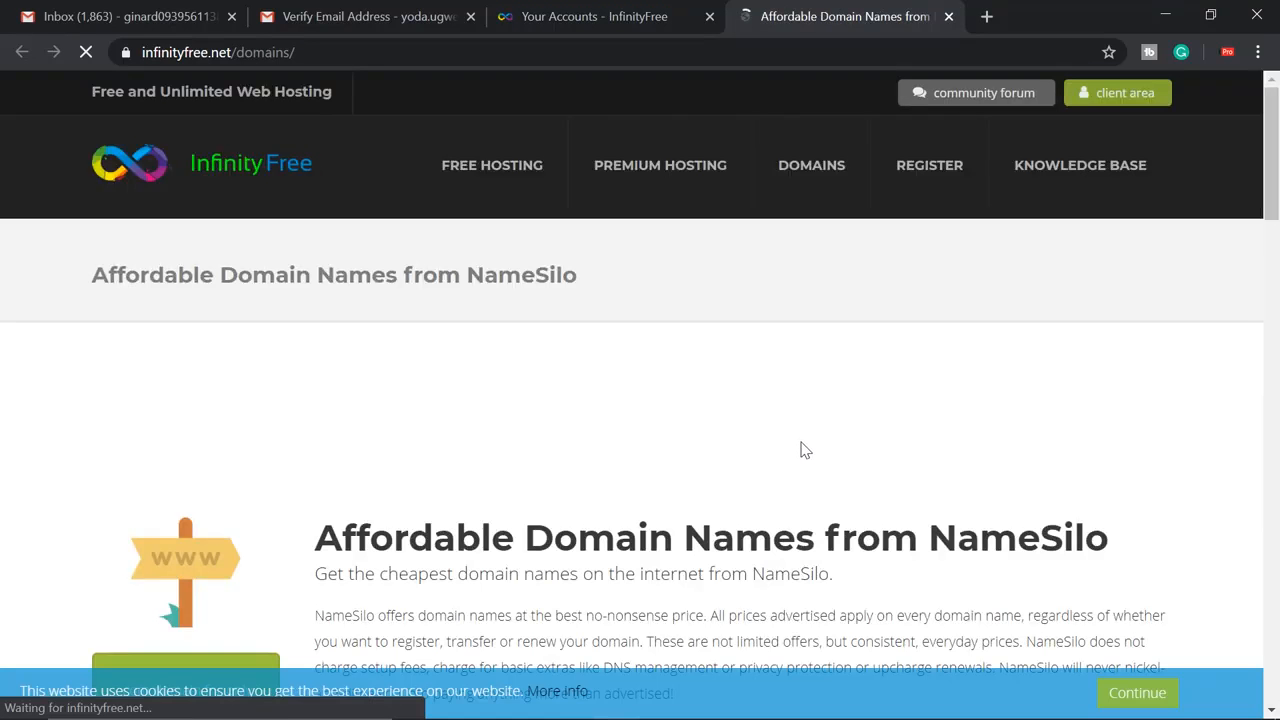
{"action": "scroll", "coordinate": [740, 334], "scroll_direction": "down", "scroll_amount": 3}
{"action": "scroll", "coordinate": [742, 334], "scroll_direction": "down", "scroll_amount": 4}
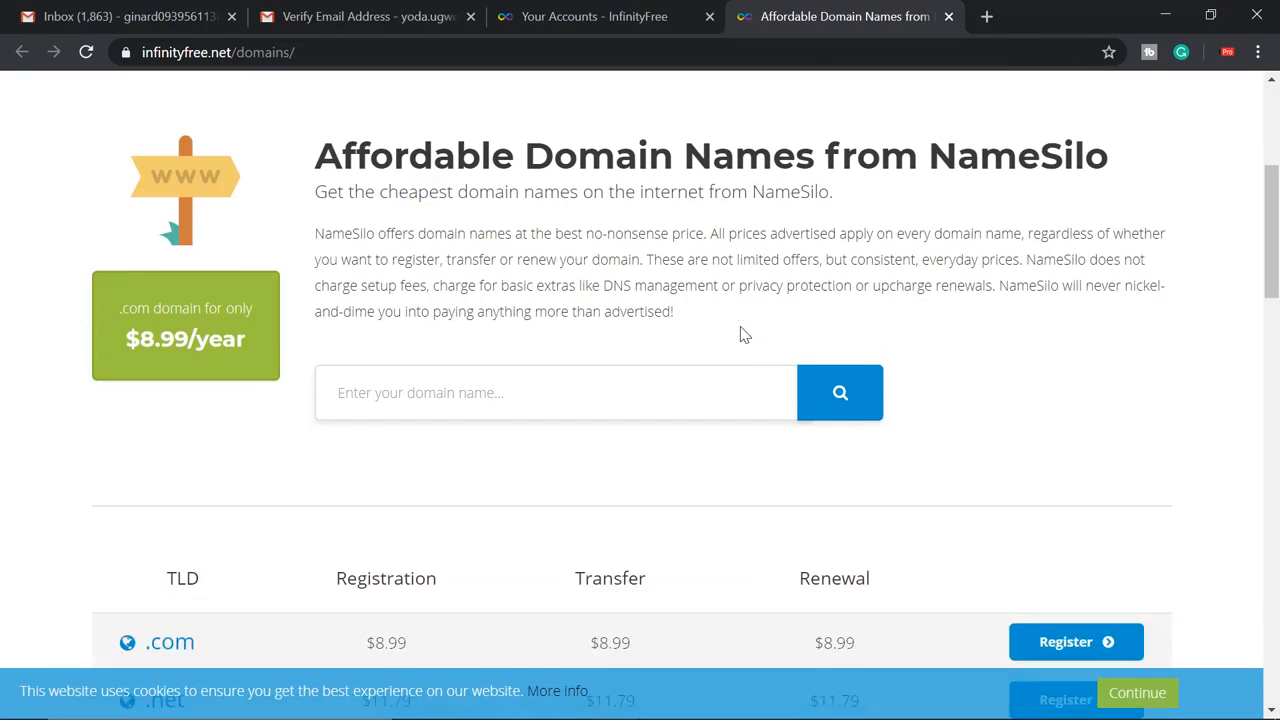
{"action": "scroll", "coordinate": [742, 330], "scroll_direction": "down", "scroll_amount": 3}
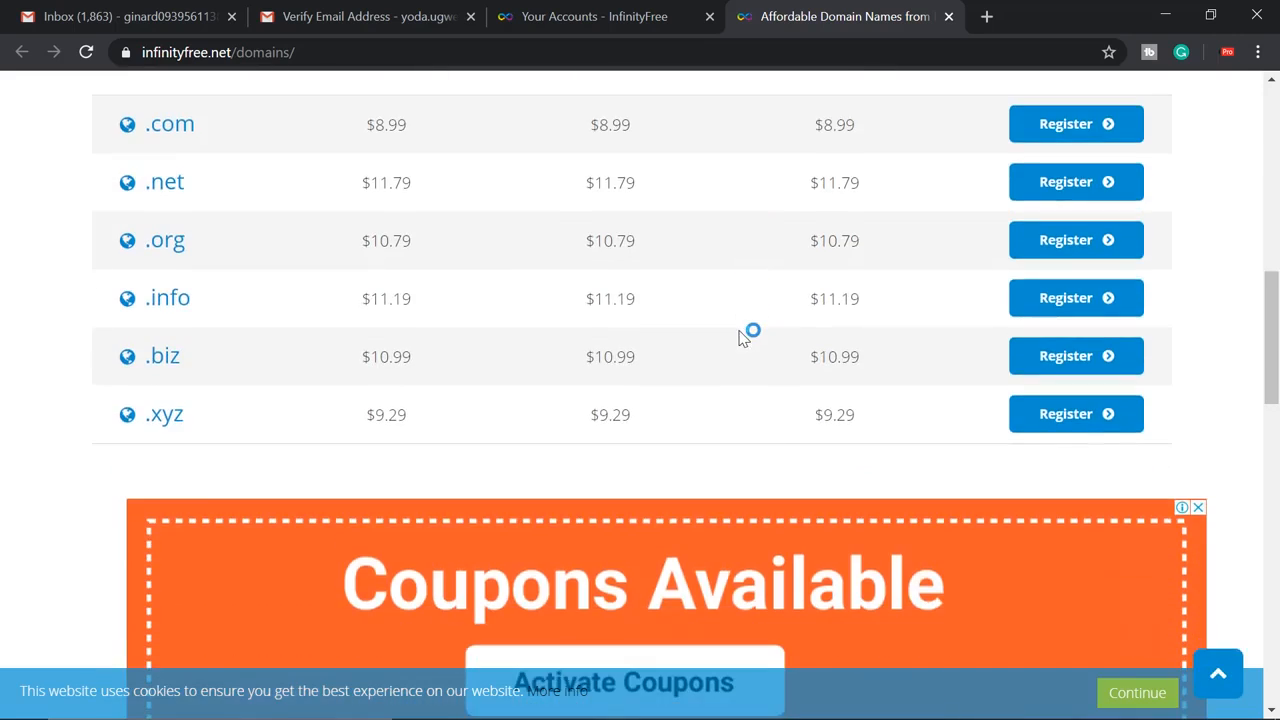
{"action": "scroll", "coordinate": [764, 450], "scroll_direction": "down", "scroll_amount": 4}
{"action": "scroll", "coordinate": [751, 443], "scroll_direction": "up", "scroll_amount": 5}
{"action": "scroll", "coordinate": [750, 440], "scroll_direction": "up", "scroll_amount": 8}
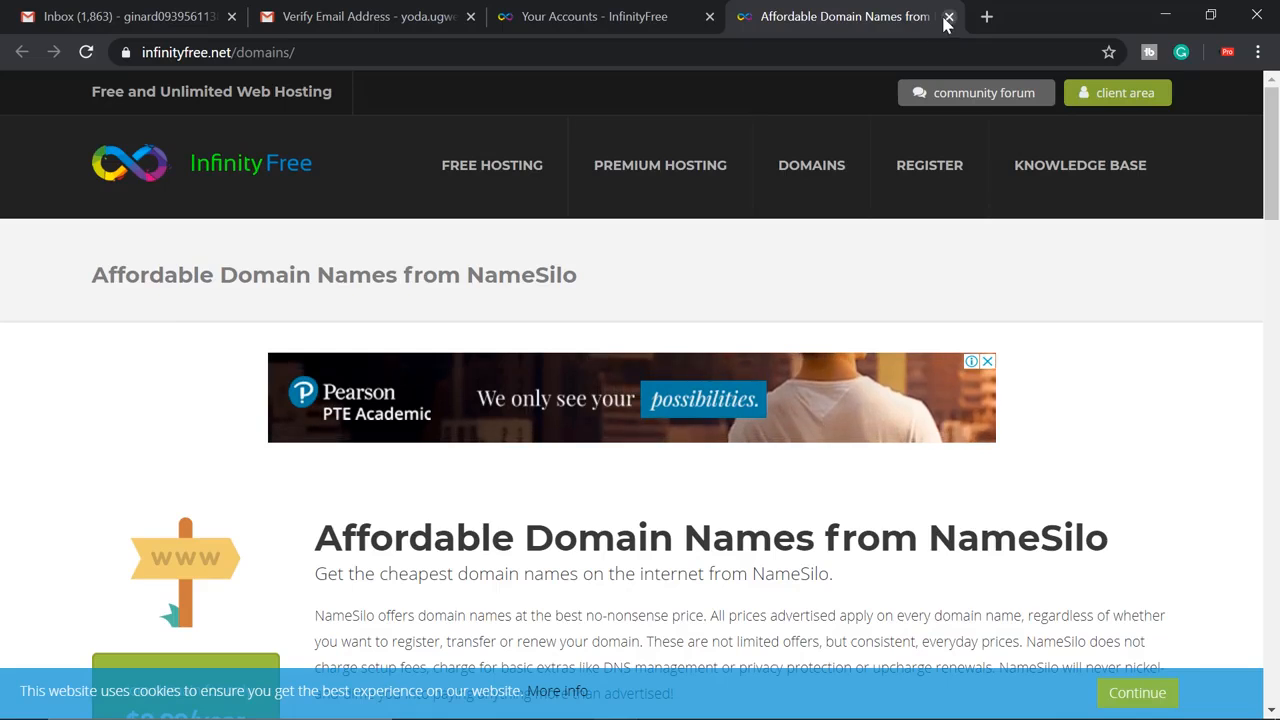
{"action": "left_click", "coordinate": [948, 16]}
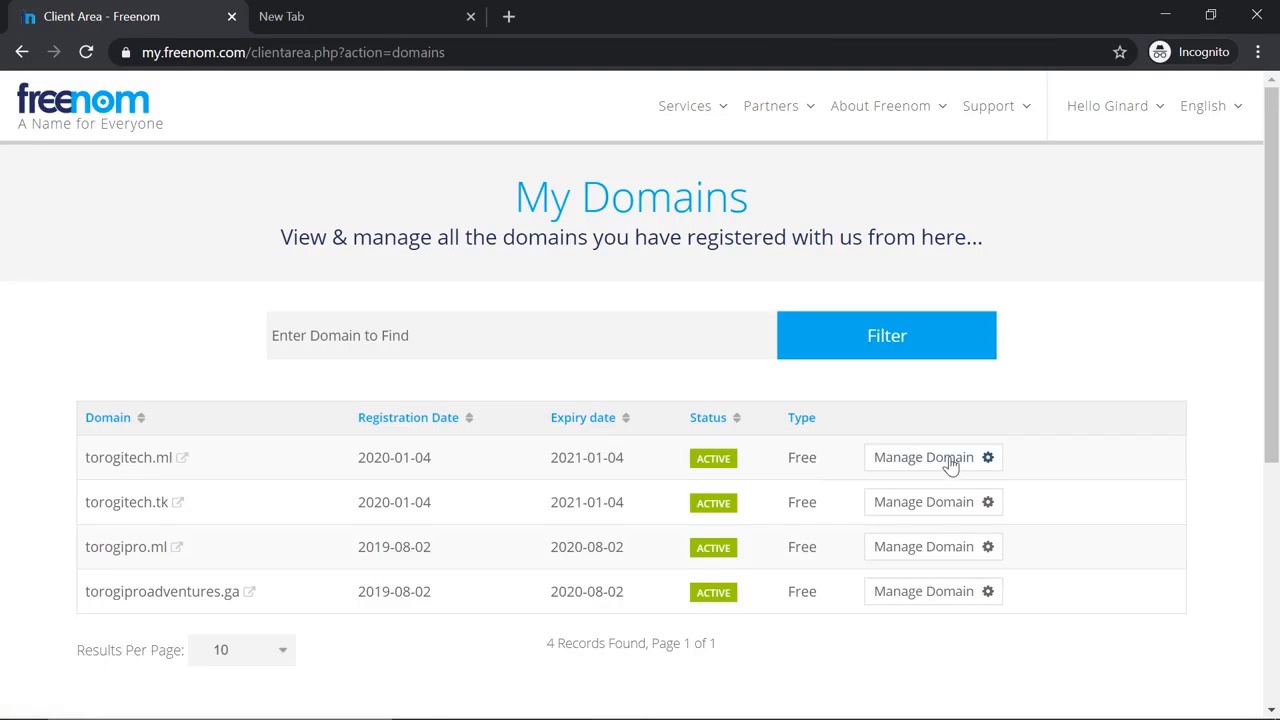
Switch torogitech.ml to custom nameservers under Management Tools > Nameservers
{"action": "left_click", "coordinate": [949, 462]}
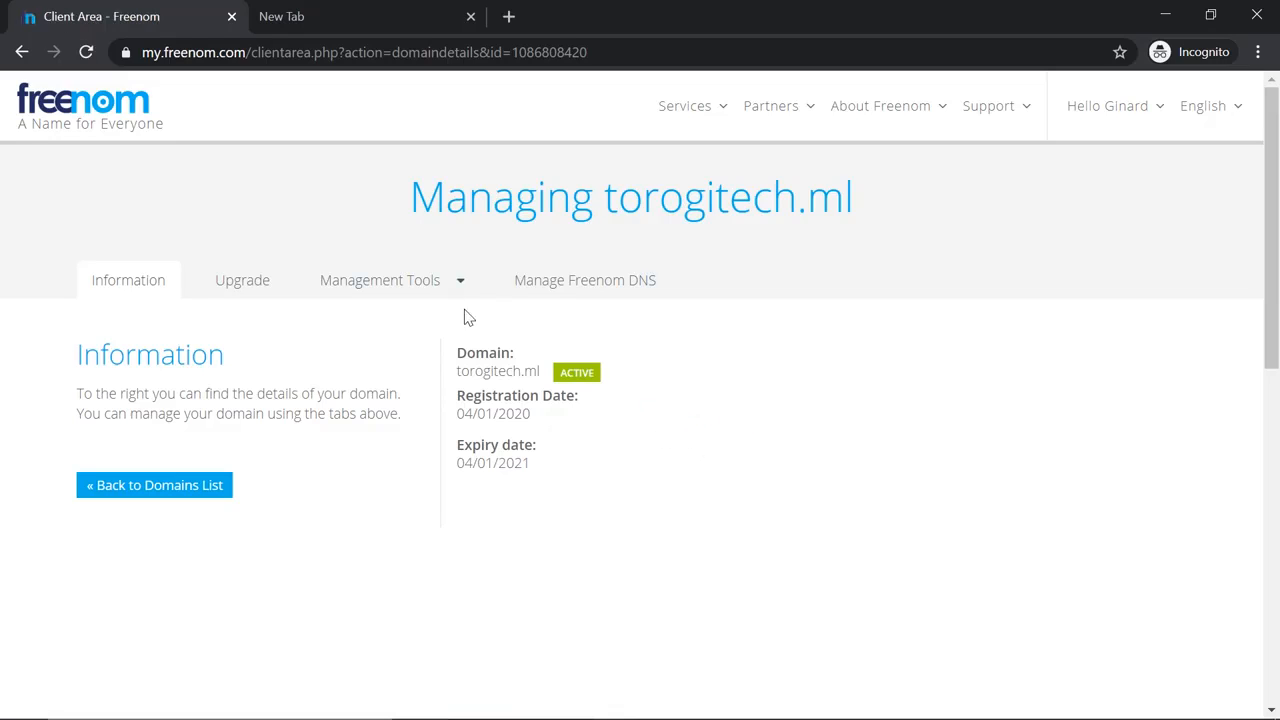
{"action": "left_click", "coordinate": [429, 285]}
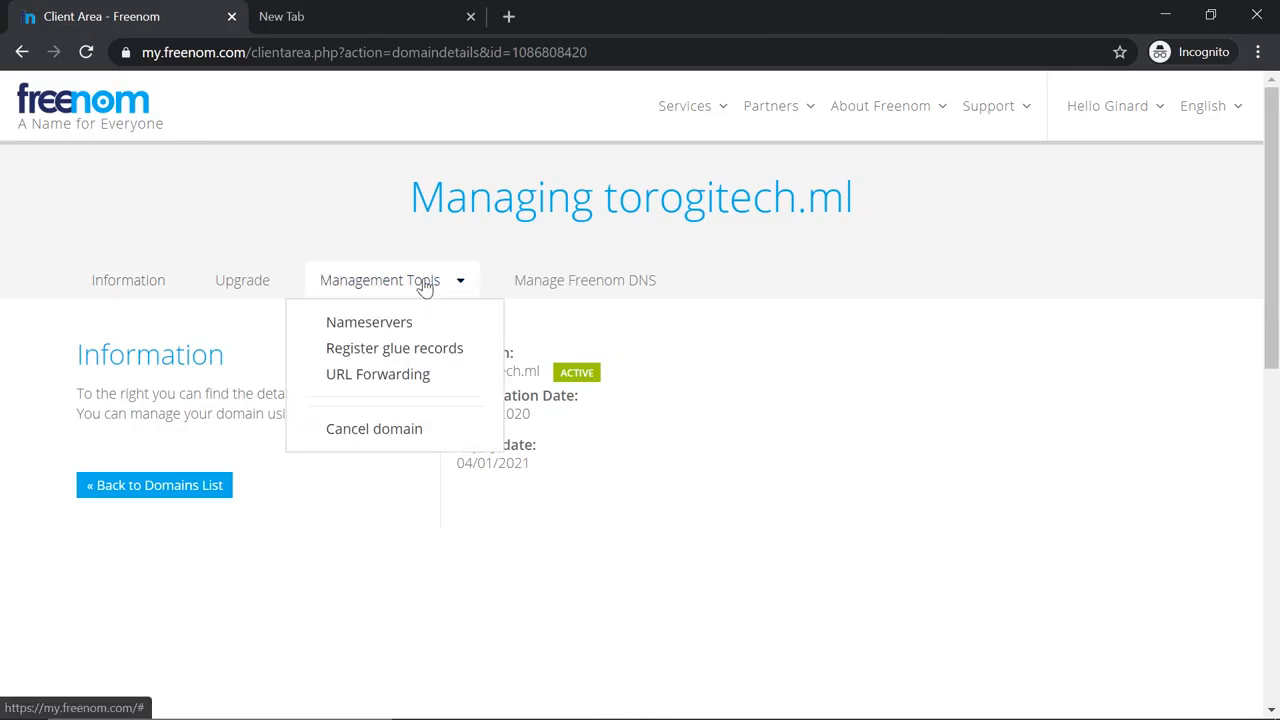
{"action": "left_click", "coordinate": [362, 325]}
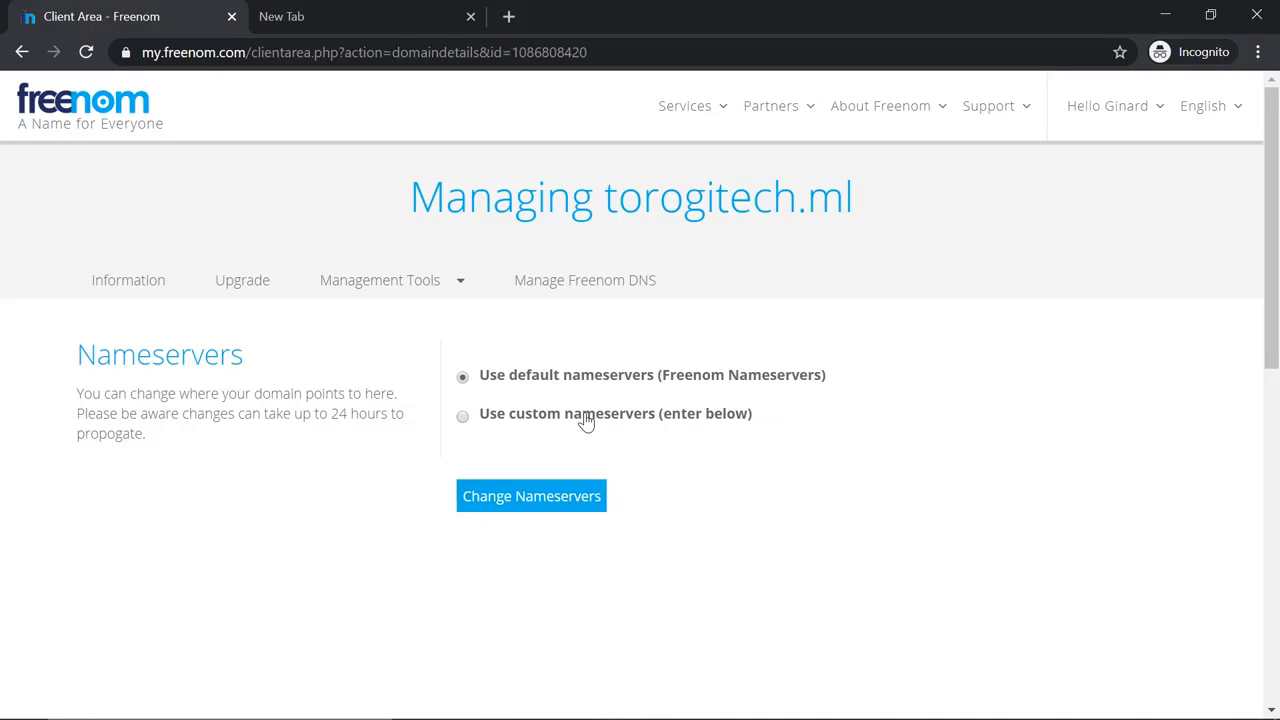
{"action": "left_click", "coordinate": [466, 416]}
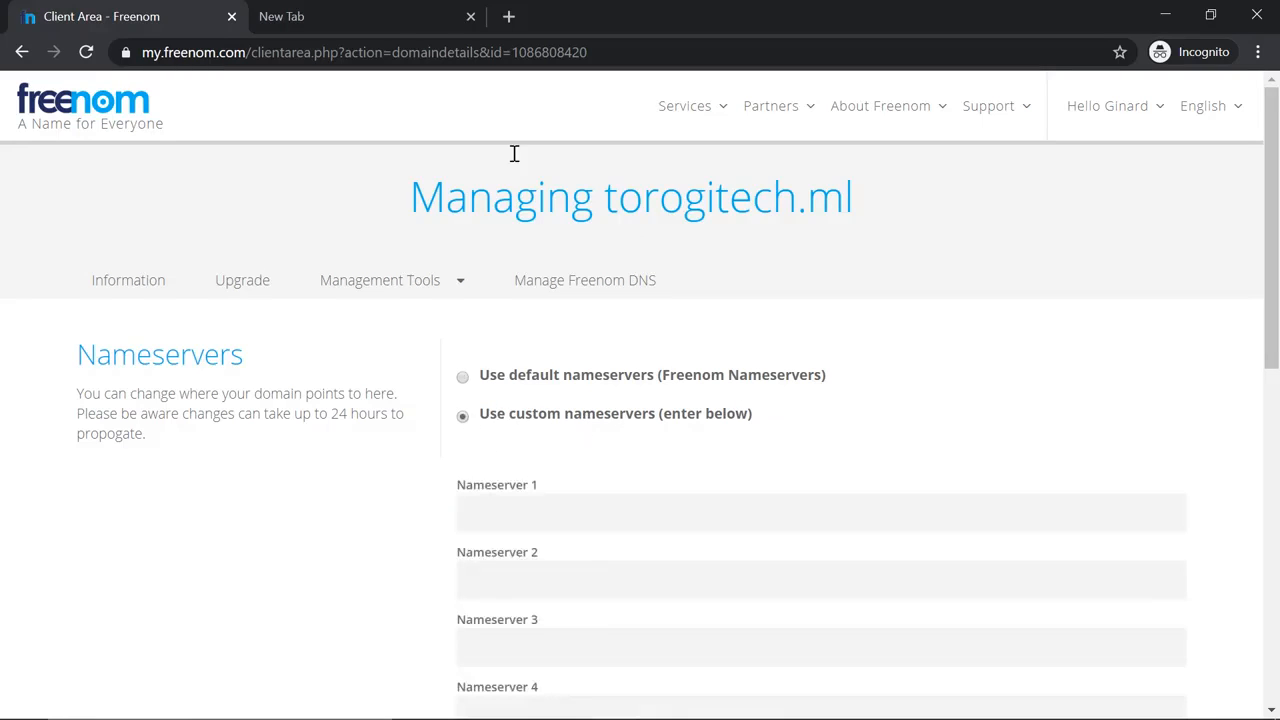
{"action": "mouse_move", "coordinate": [620, 704]}
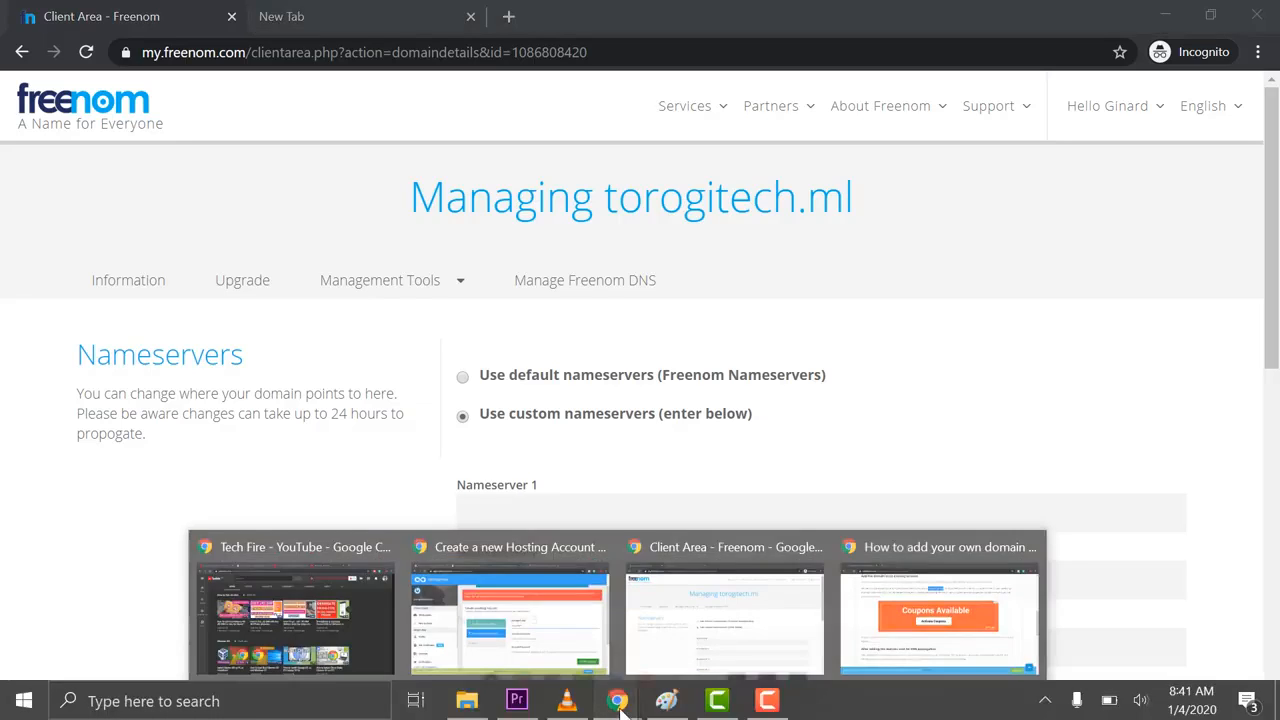
{"action": "left_click", "coordinate": [760, 662]}
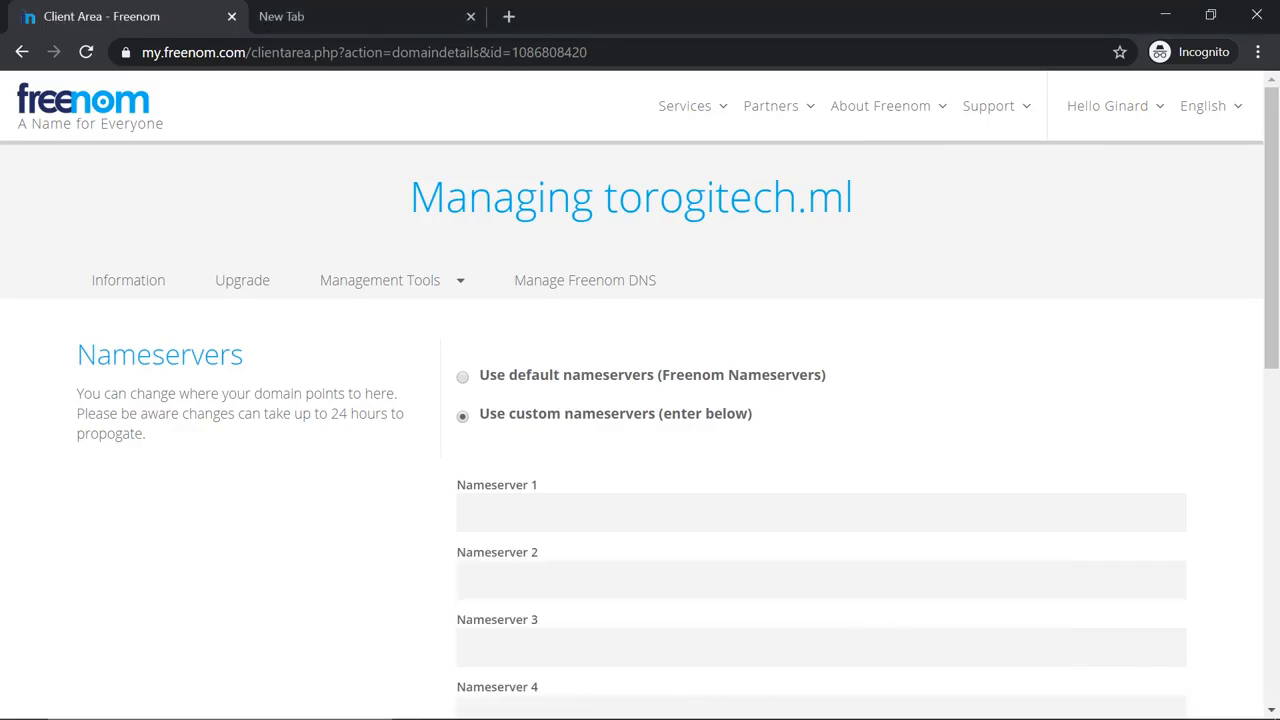
Select nameservers ns1.byet.org to ns5.byet.org in InfinityFree's add-your-own-domain guide
{"action": "mouse_move", "coordinate": [617, 712]}
{"action": "left_click", "coordinate": [925, 612]}
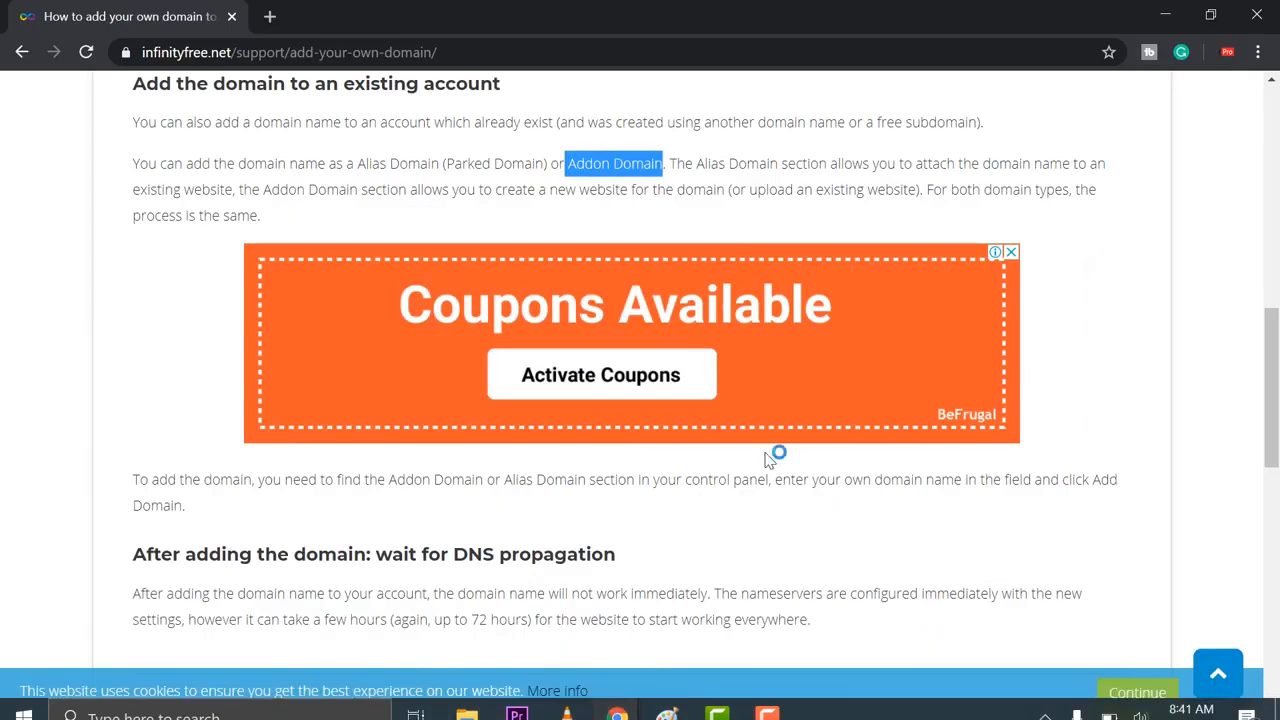
{"action": "scroll", "coordinate": [551, 434], "scroll_direction": "up", "scroll_amount": 5}
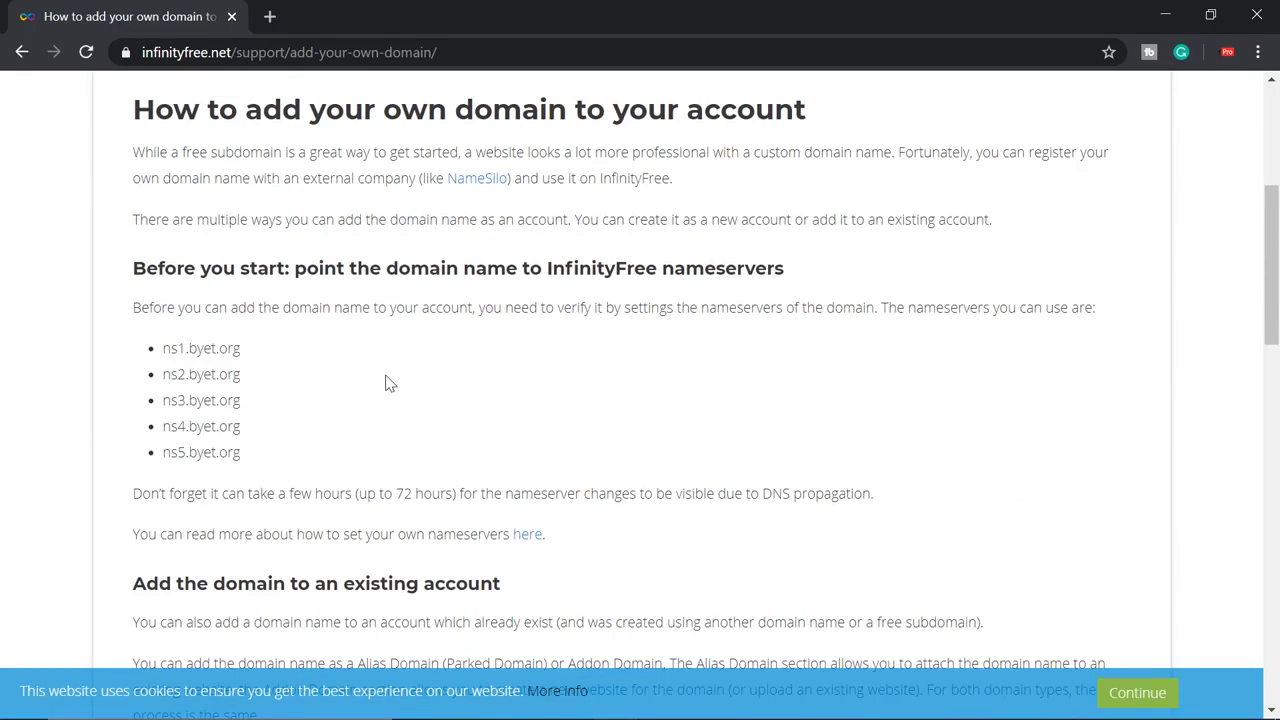
{"action": "scroll", "coordinate": [393, 385], "scroll_direction": "up", "scroll_amount": 2}
{"action": "left_click_drag", "start_coordinate": [150, 309], "coordinate": [814, 323]}
{"action": "scroll", "coordinate": [303, 453], "scroll_direction": "down", "scroll_amount": 1}
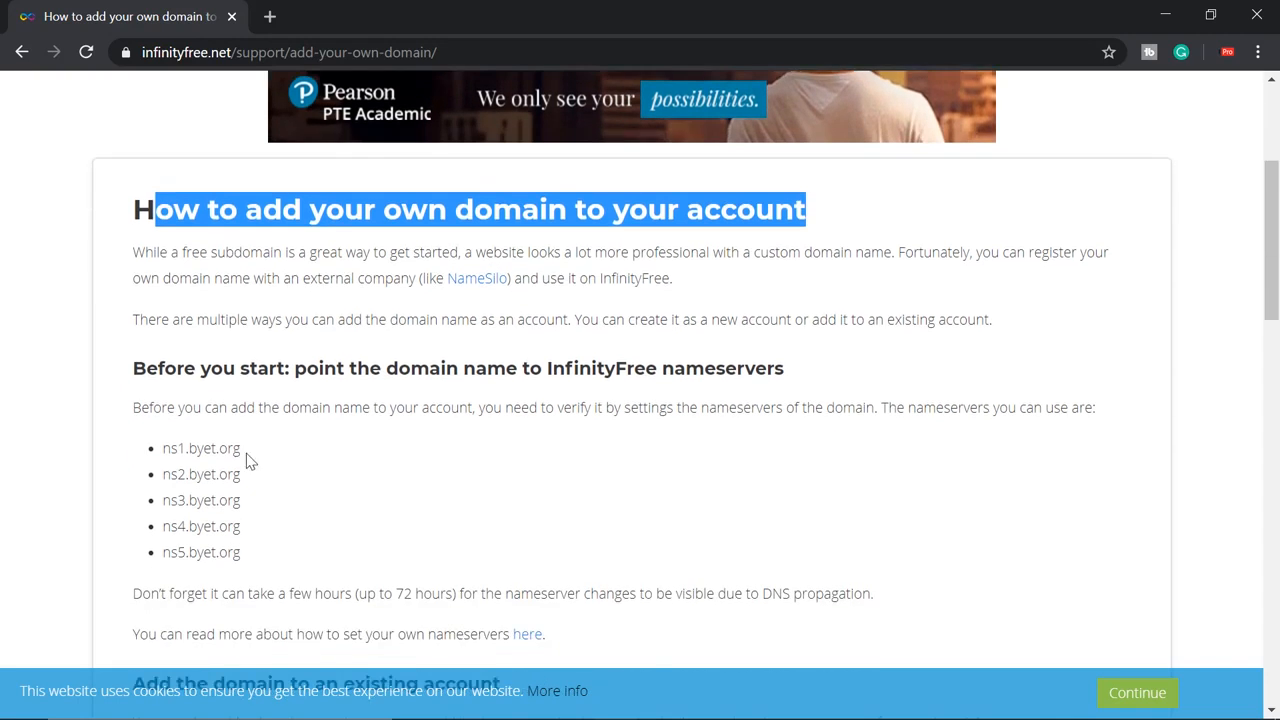
{"action": "left_click_drag", "start_coordinate": [162, 449], "coordinate": [251, 552]}
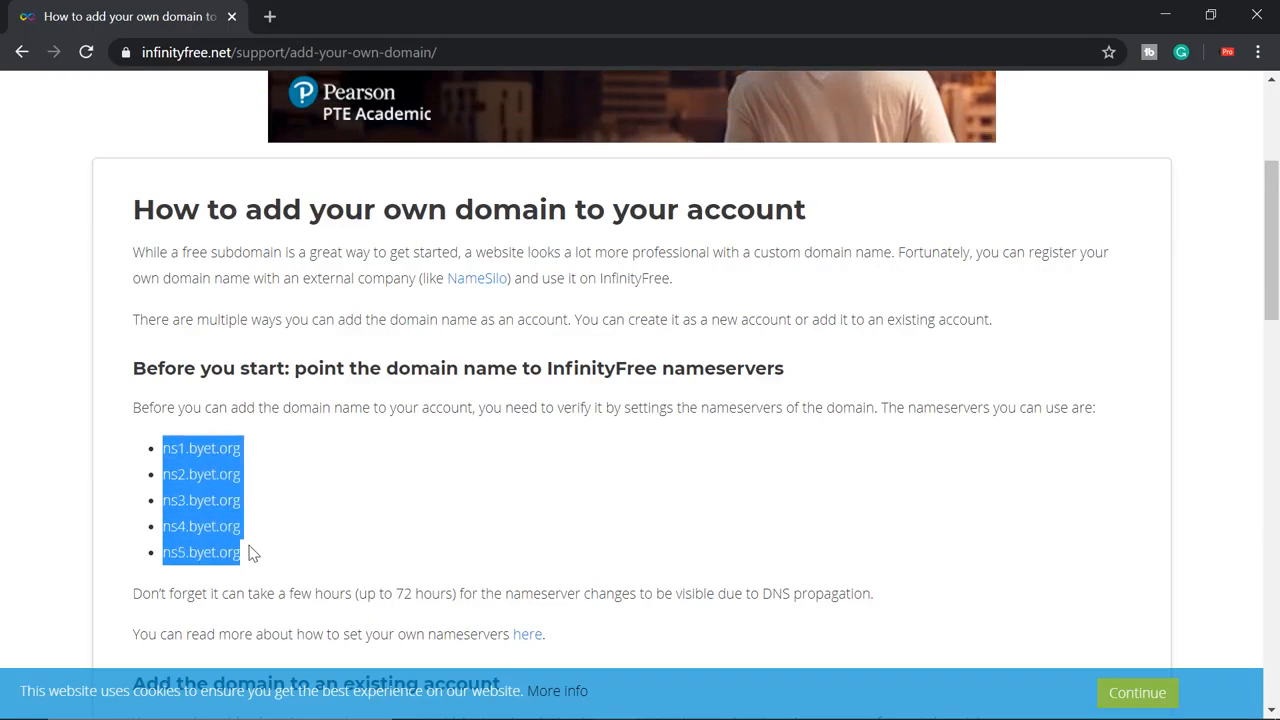
{"action": "left_click_drag", "start_coordinate": [135, 368], "coordinate": [814, 377]}
{"action": "left_click_drag", "start_coordinate": [163, 449], "coordinate": [263, 557]}
{"action": "key", "text": "ctrl+c"}
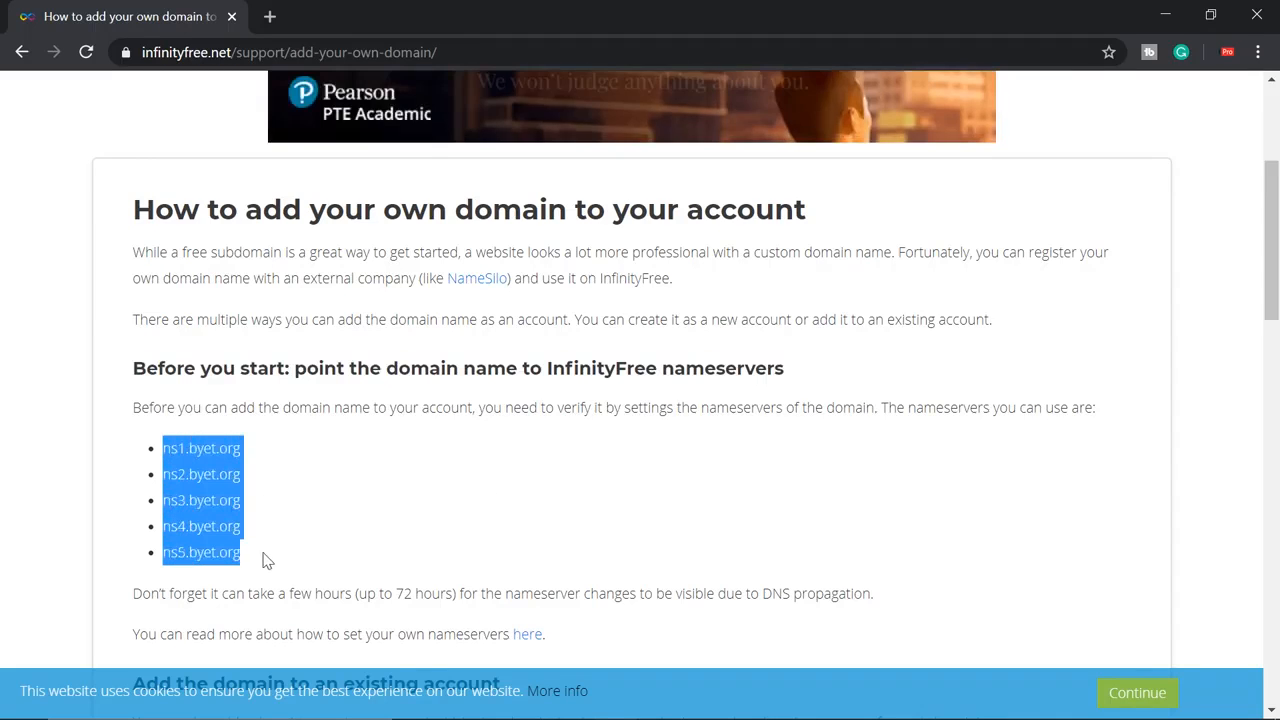
Return to the Freenom Client Area window with torogitech.ml's nameserver form
{"action": "mouse_move", "coordinate": [480, 716]}
{"action": "left_click", "coordinate": [617, 705]}
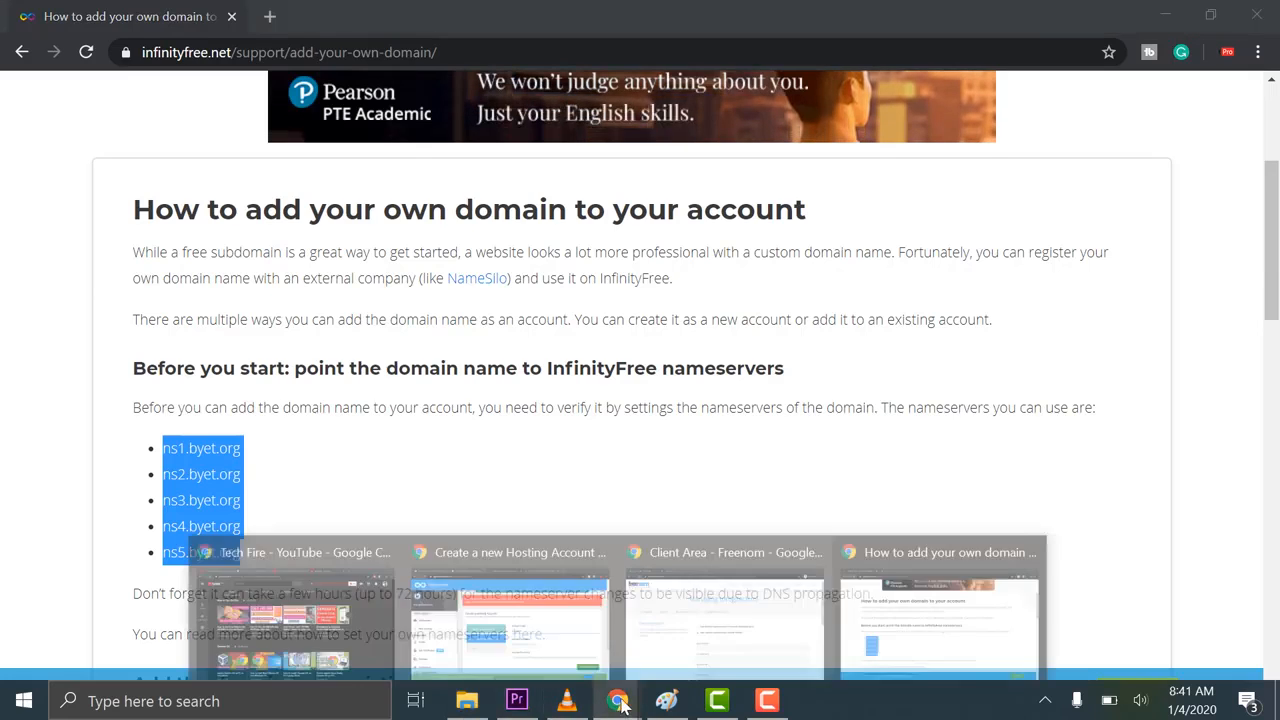
{"action": "left_click", "coordinate": [756, 634]}
Paste the nameserver list and split it so ns1.byet.org and ns2.byet.org fill Nameservers 1 and 2
{"action": "left_click", "coordinate": [559, 511]}
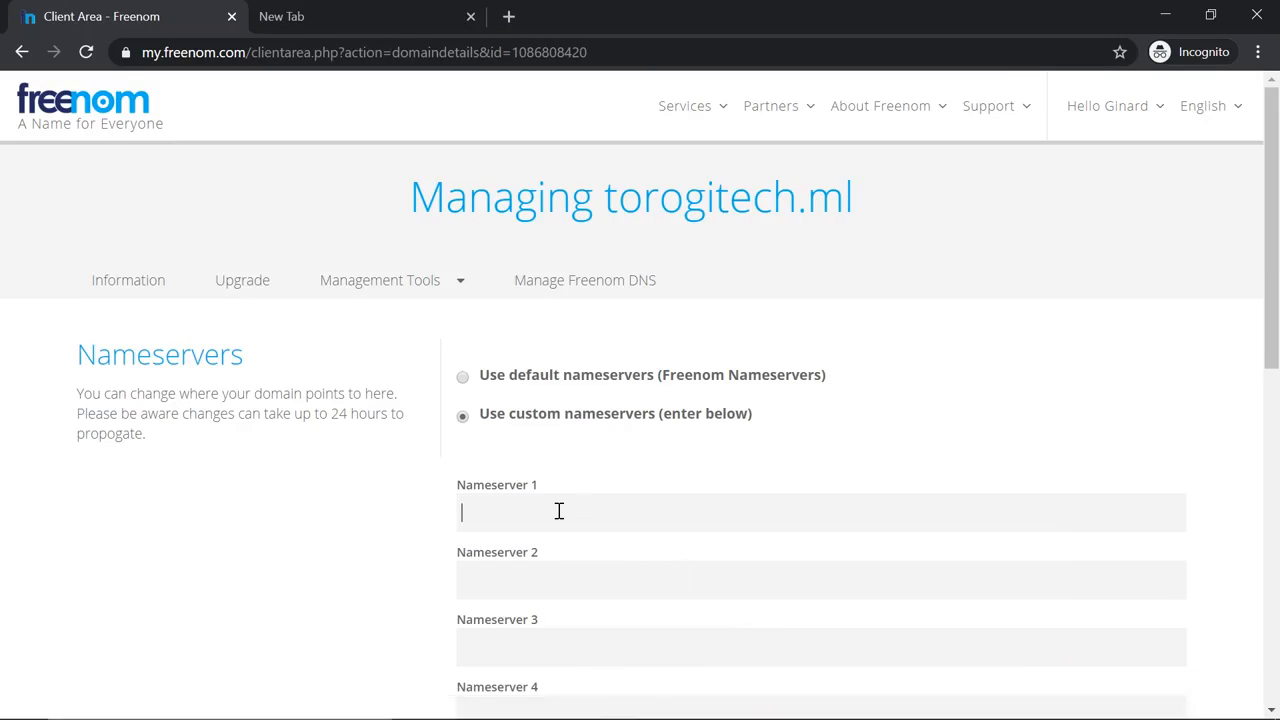
{"action": "key", "text": "ctrl+v"}
{"action": "left_click_drag", "start_coordinate": [545, 513], "coordinate": [895, 515]}
{"action": "key", "text": "ctrl+c"}
{"action": "left_click", "coordinate": [540, 577]}
{"action": "key", "text": "ctrl+v"}
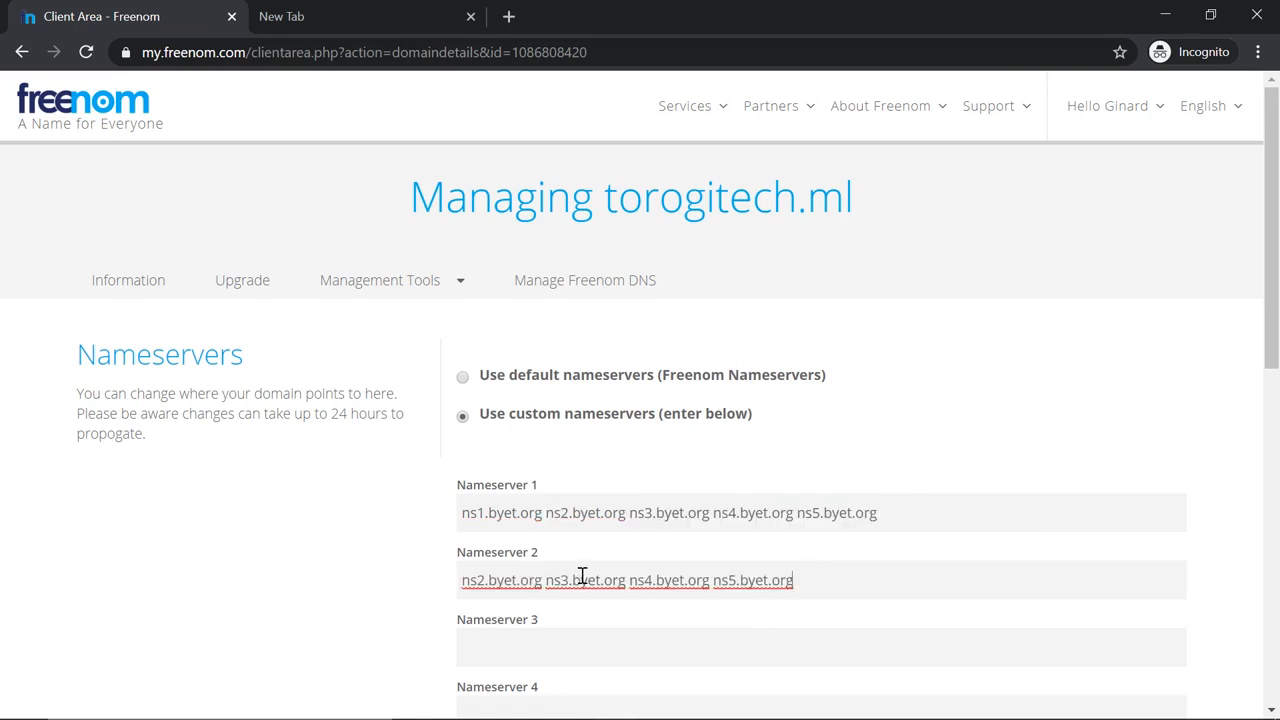
{"action": "scroll", "coordinate": [527, 559], "scroll_direction": "down", "scroll_amount": 1}
{"action": "left_click_drag", "start_coordinate": [545, 480], "coordinate": [795, 482]}
{"action": "left_click_drag", "start_coordinate": [549, 415], "coordinate": [918, 413]}
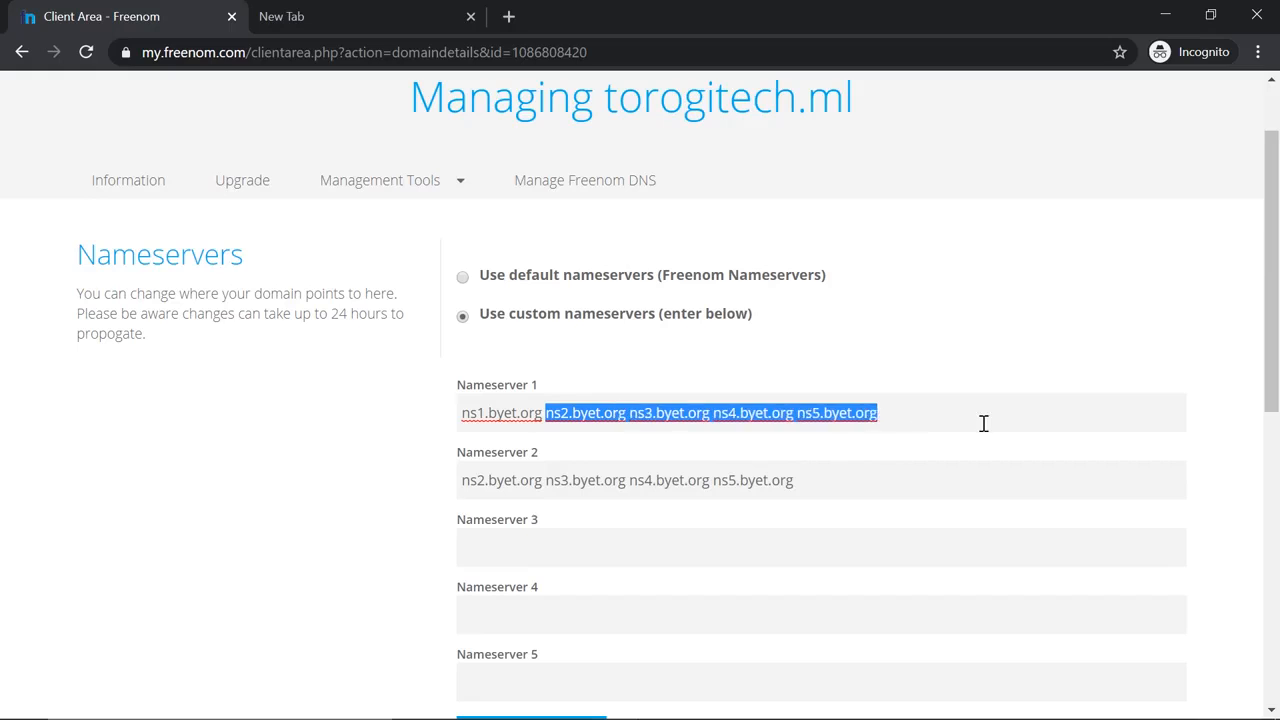
{"action": "key", "text": "BackSpace"}
{"action": "left_click_drag", "start_coordinate": [546, 482], "coordinate": [824, 467]}
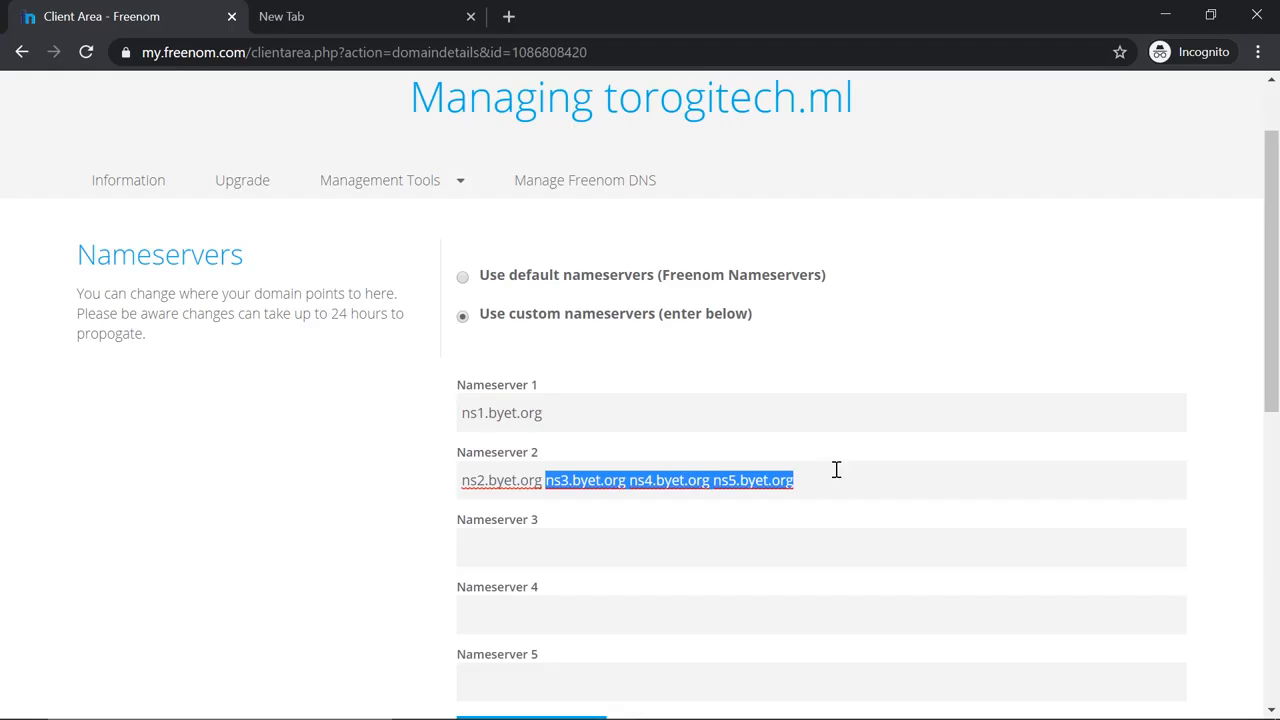
{"action": "key", "text": "ctrl+x"}
{"action": "left_click", "coordinate": [518, 555]}
{"action": "key", "text": "ctrl+v"}
Split the rest into ns3, ns4 and ns5.byet.org in Nameservers 3–5 and save
{"action": "scroll", "coordinate": [523, 540], "scroll_direction": "down", "scroll_amount": 1}
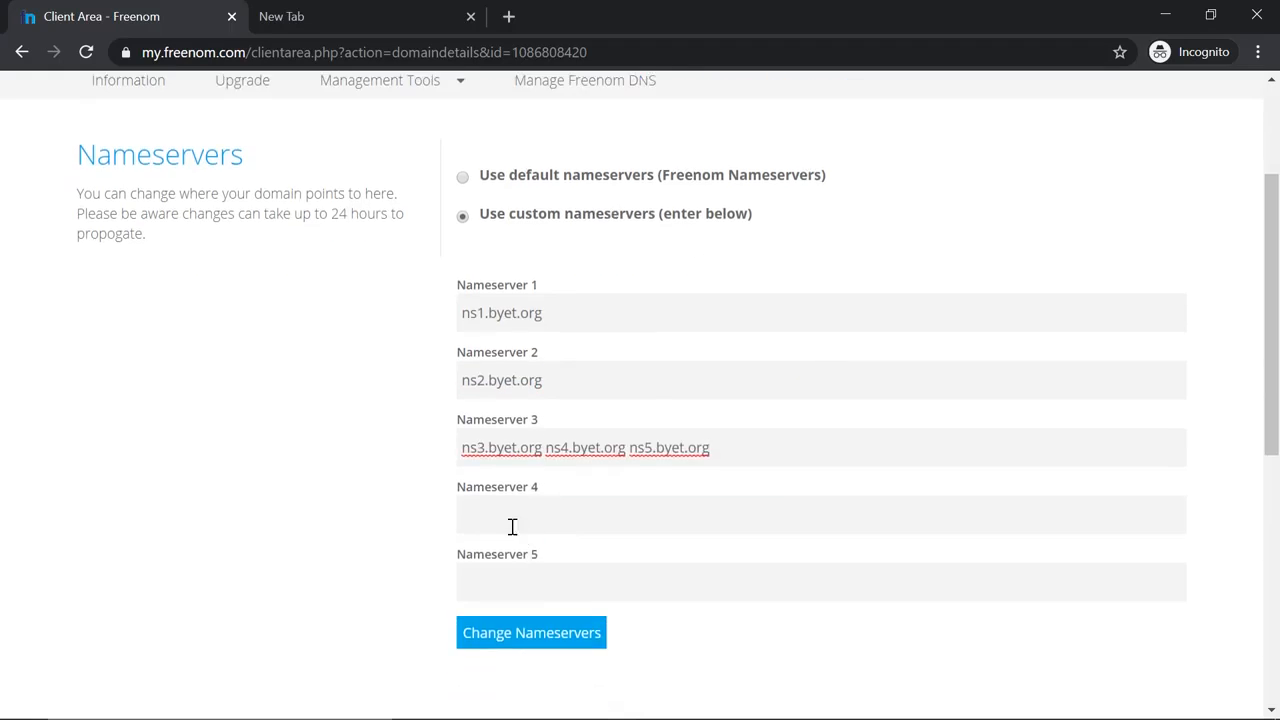
{"action": "left_click_drag", "start_coordinate": [546, 449], "coordinate": [712, 449]}
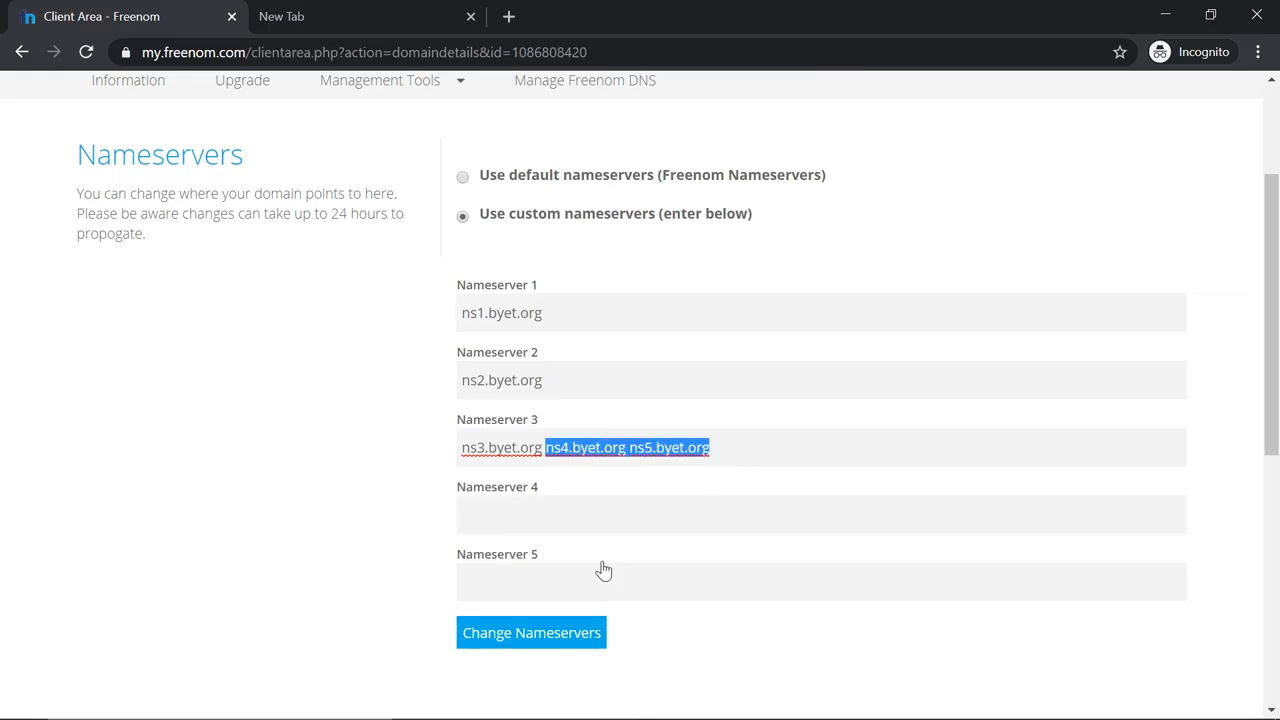
{"action": "key", "text": "ctrl+x"}
{"action": "left_click", "coordinate": [509, 511]}
{"action": "key", "text": "ctrl+v"}
{"action": "left_click", "coordinate": [516, 578]}
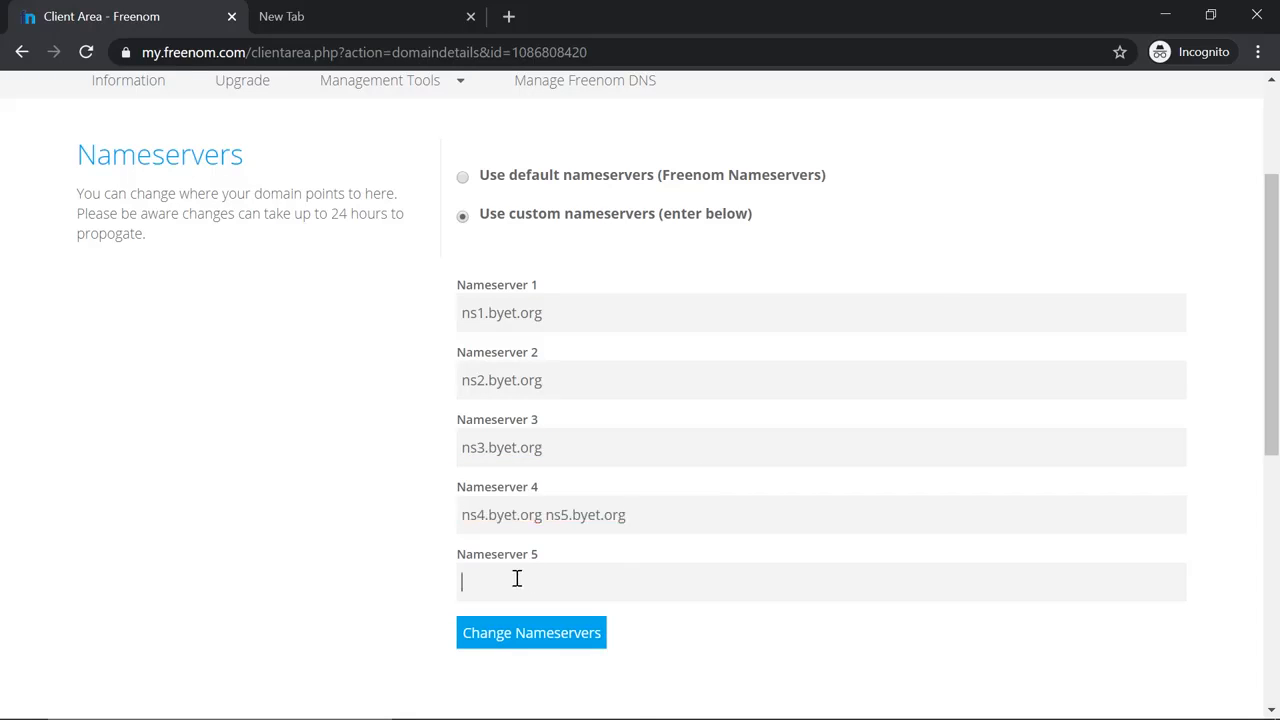
{"action": "key", "text": "ctrl+v"}
{"action": "left_click_drag", "start_coordinate": [547, 582], "coordinate": [280, 591]}
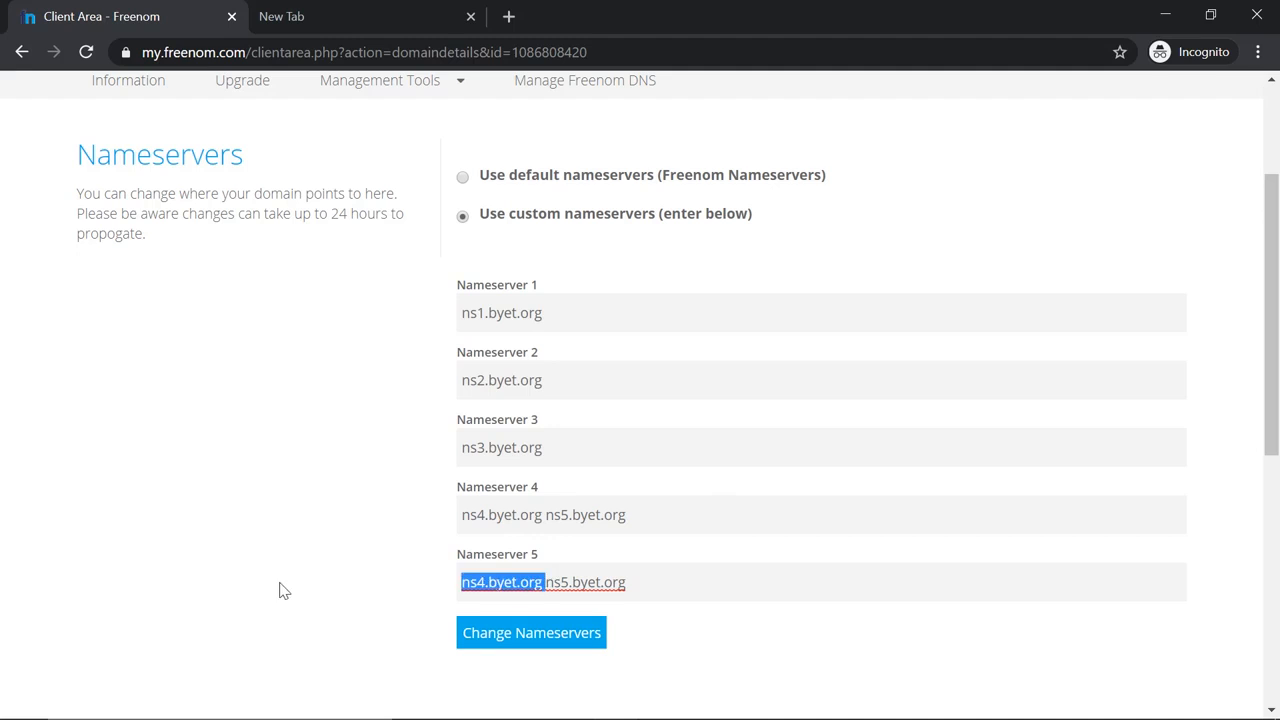
{"action": "key", "text": "BackSpace"}
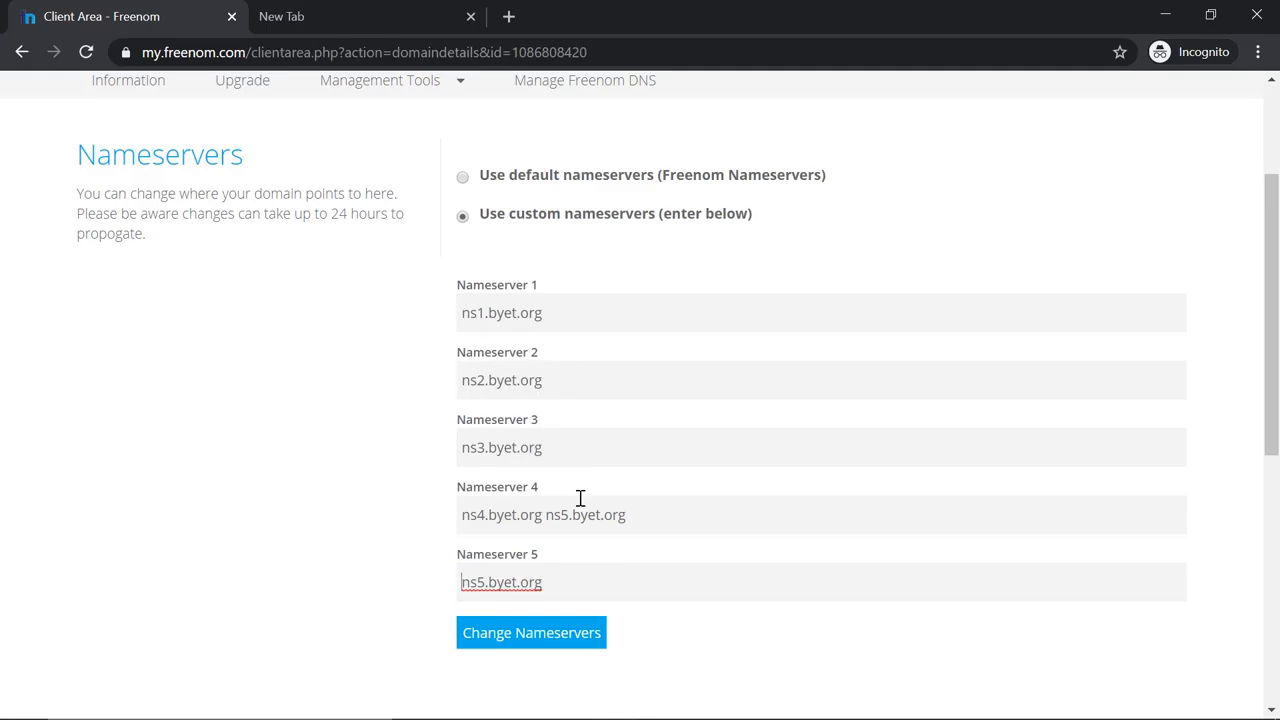
{"action": "left_click_drag", "start_coordinate": [546, 518], "coordinate": [720, 520]}
{"action": "key", "text": "BackSpace"}
{"action": "left_click", "coordinate": [545, 640]}
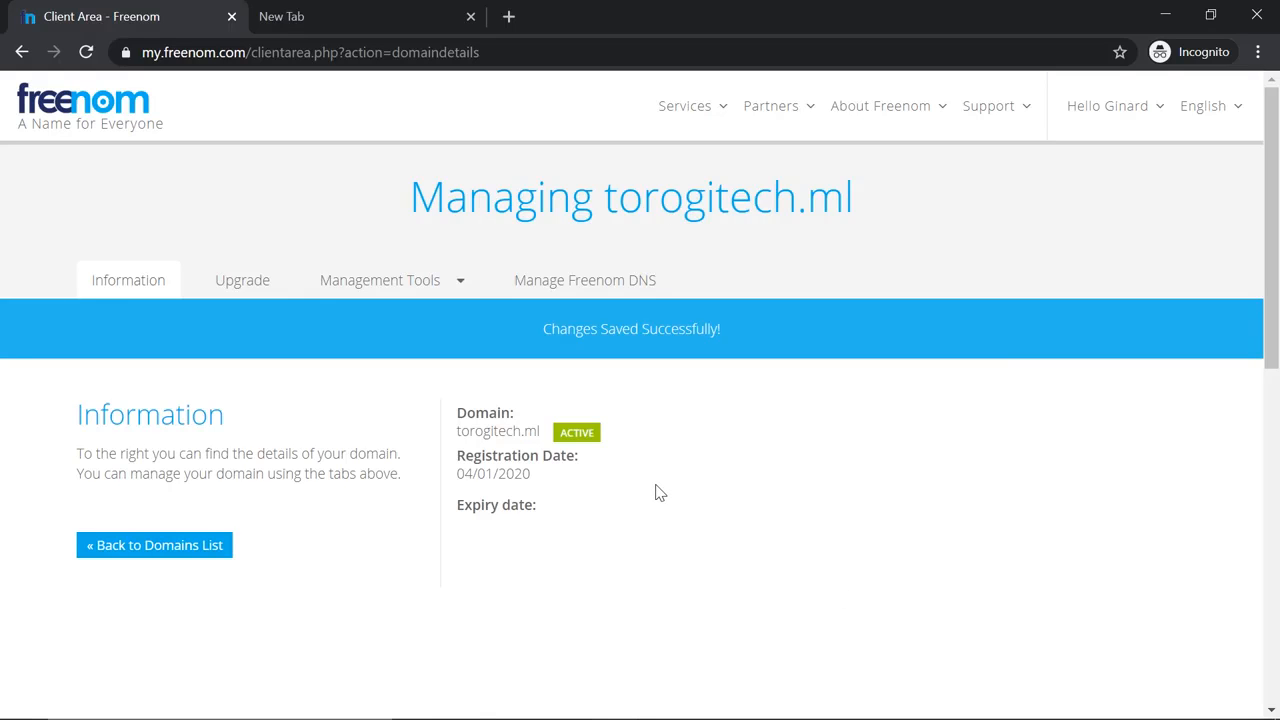
Recheck that torogitech.ml's saved nameservers are NS1 to NS5.BYET.ORG, reloading the page
{"action": "left_click", "coordinate": [417, 288]}
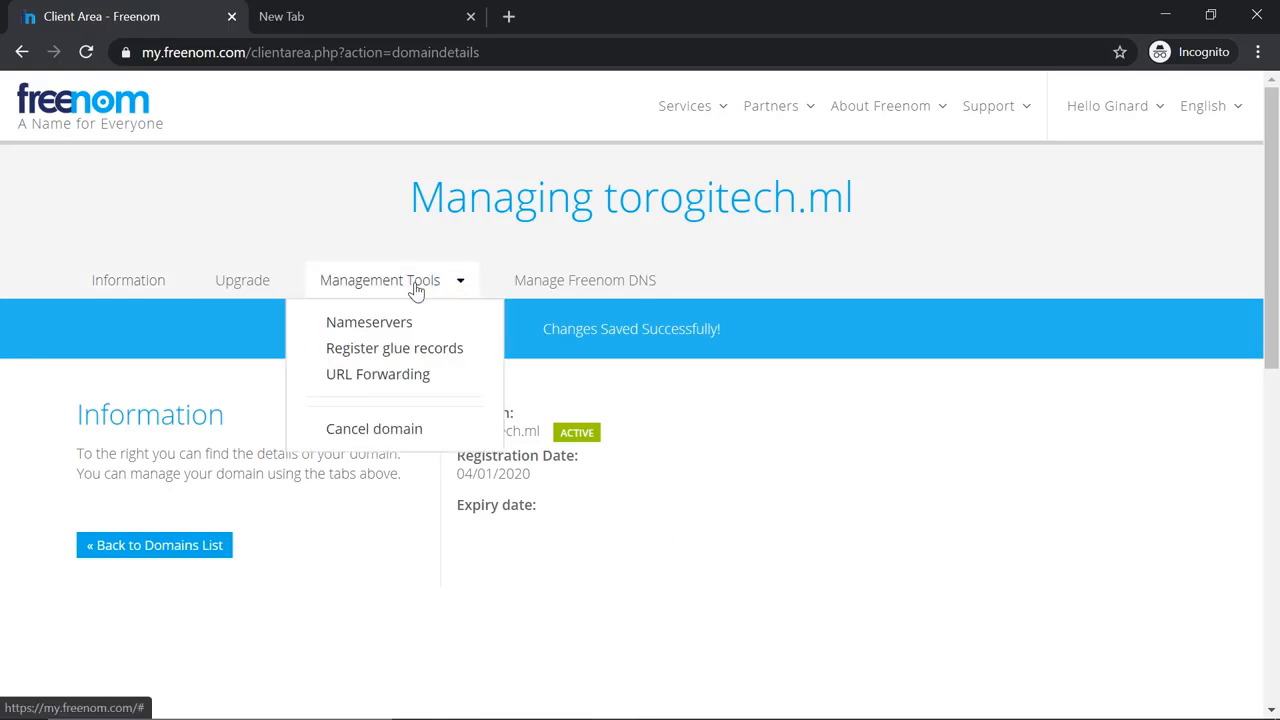
{"action": "left_click", "coordinate": [415, 332]}
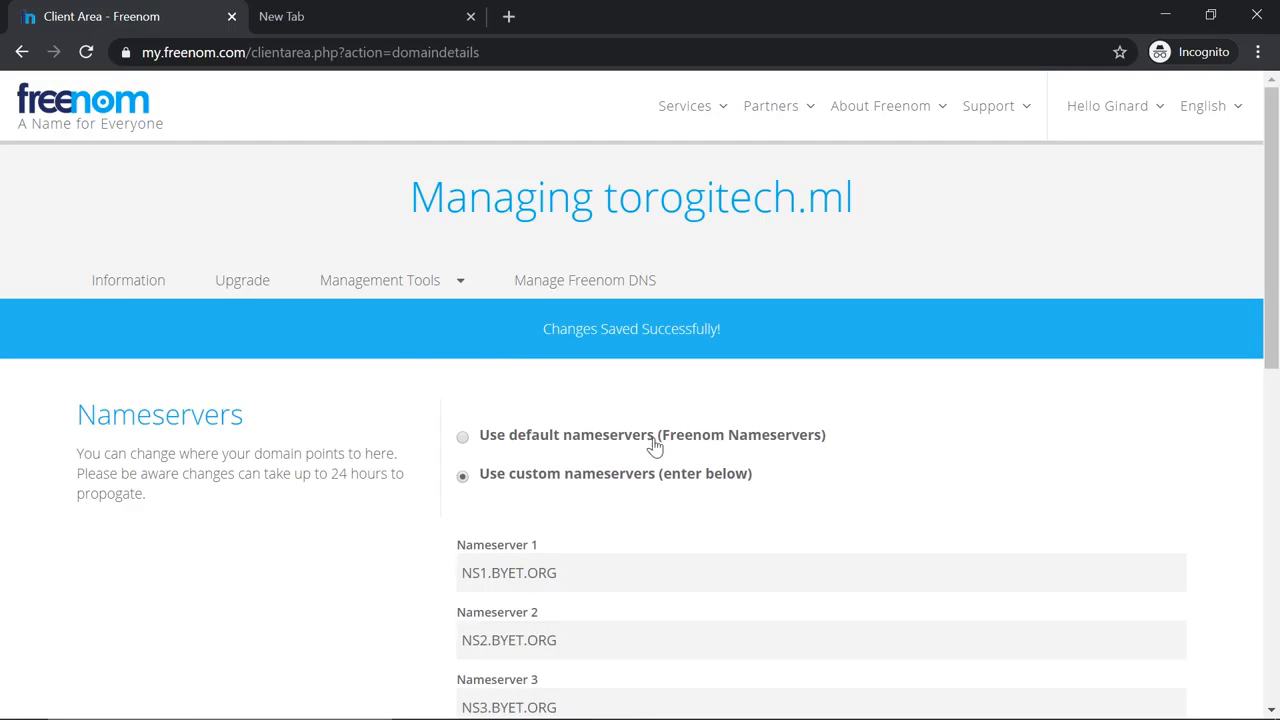
{"action": "scroll", "coordinate": [686, 520], "scroll_direction": "down", "scroll_amount": 3}
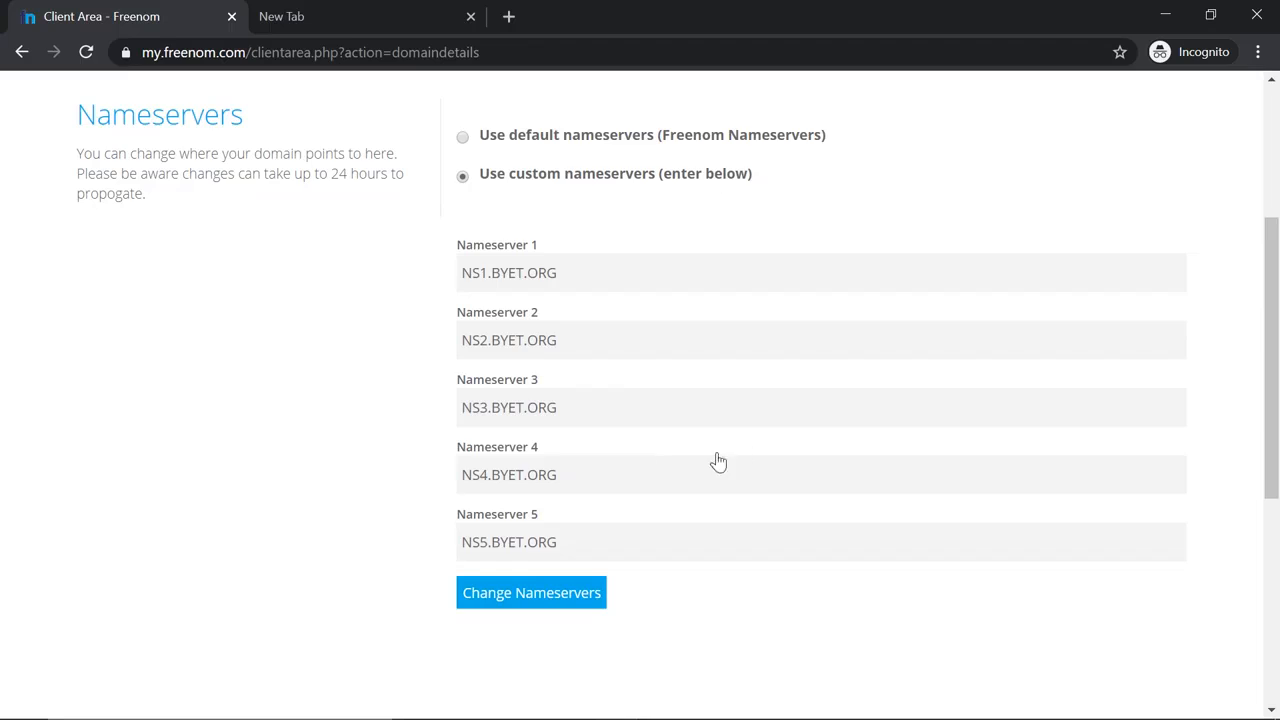
{"action": "key", "text": "Return"}
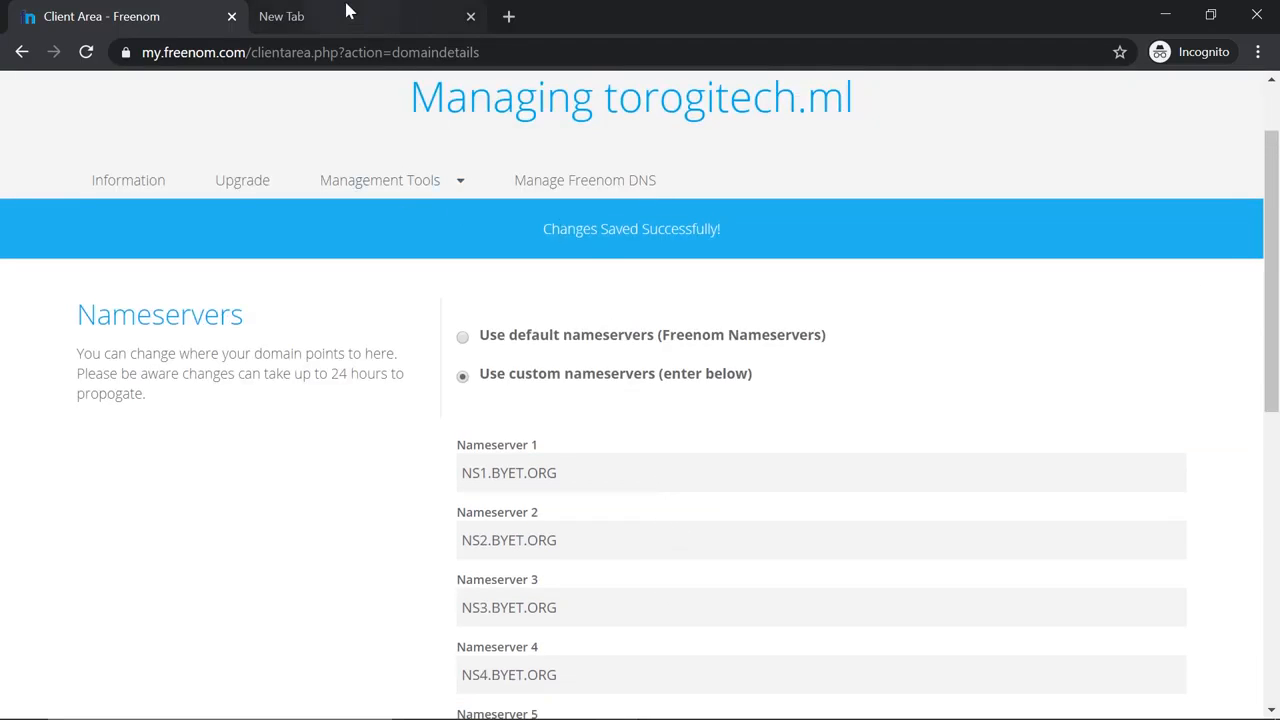
Go back to the InfinityFree accounts page
{"action": "mouse_move", "coordinate": [617, 703]}
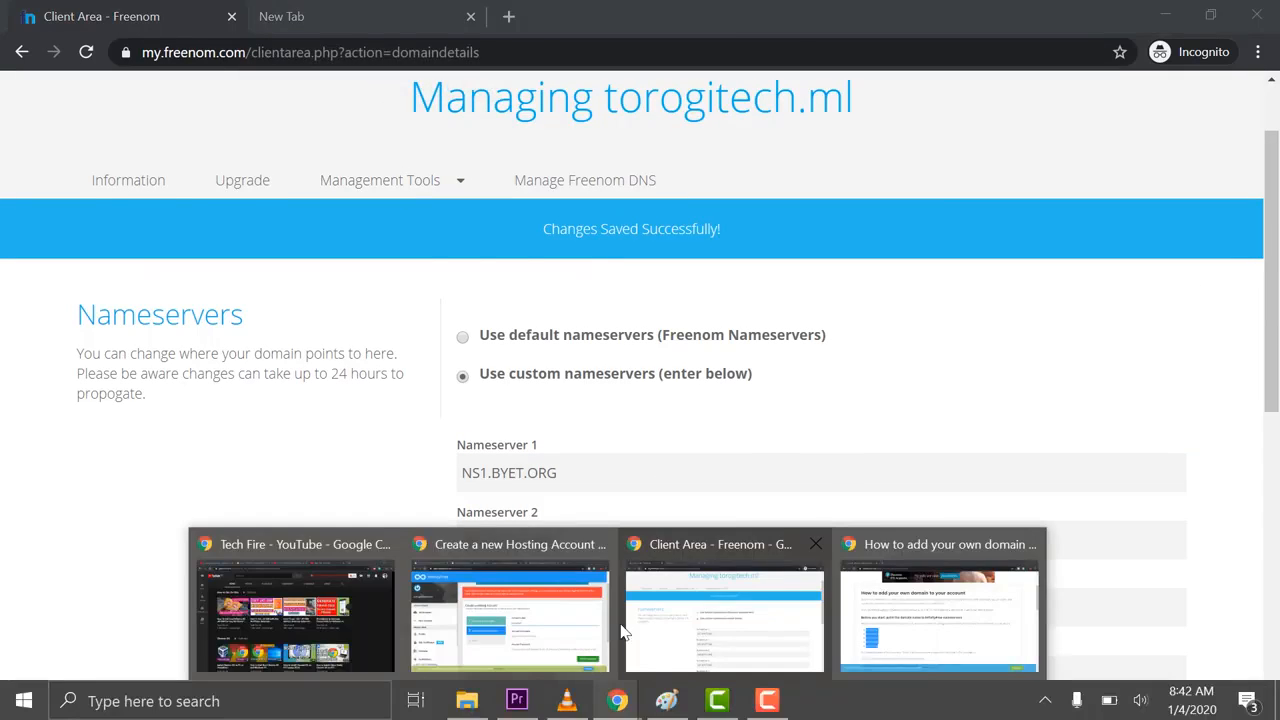
{"action": "left_click", "coordinate": [508, 594]}
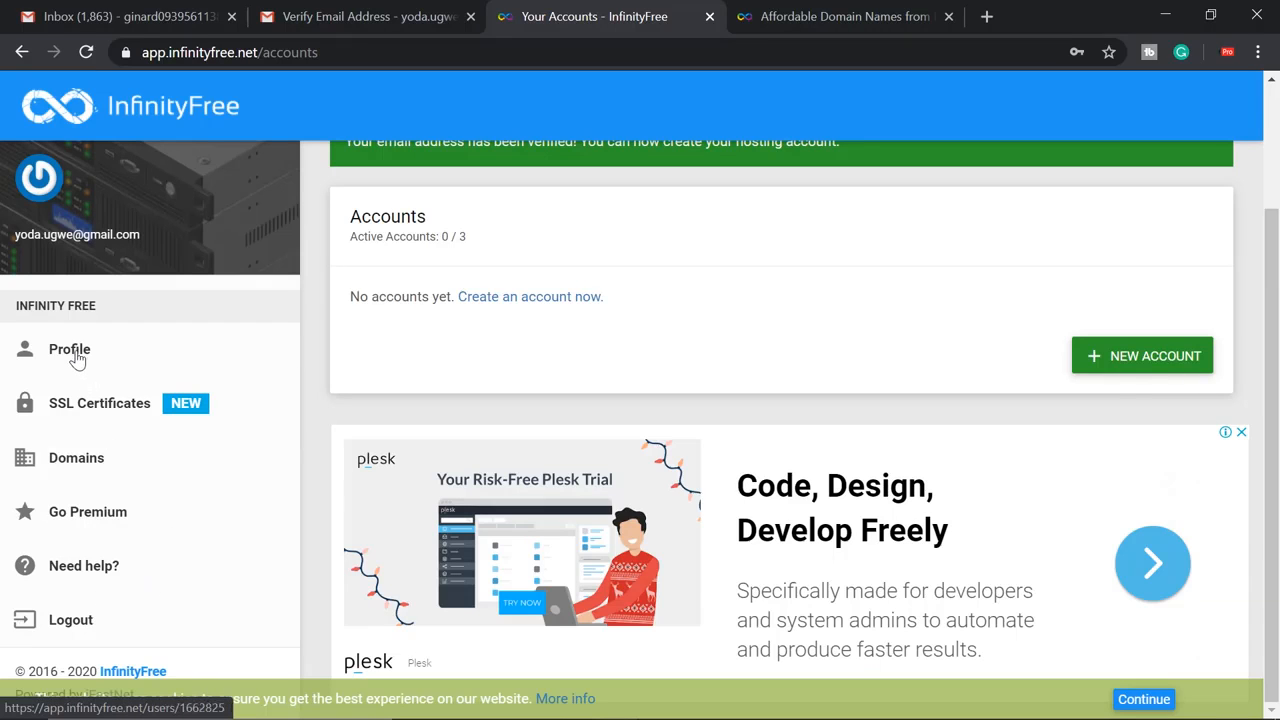
{"action": "scroll", "coordinate": [697, 371], "scroll_direction": "up", "scroll_amount": 2}
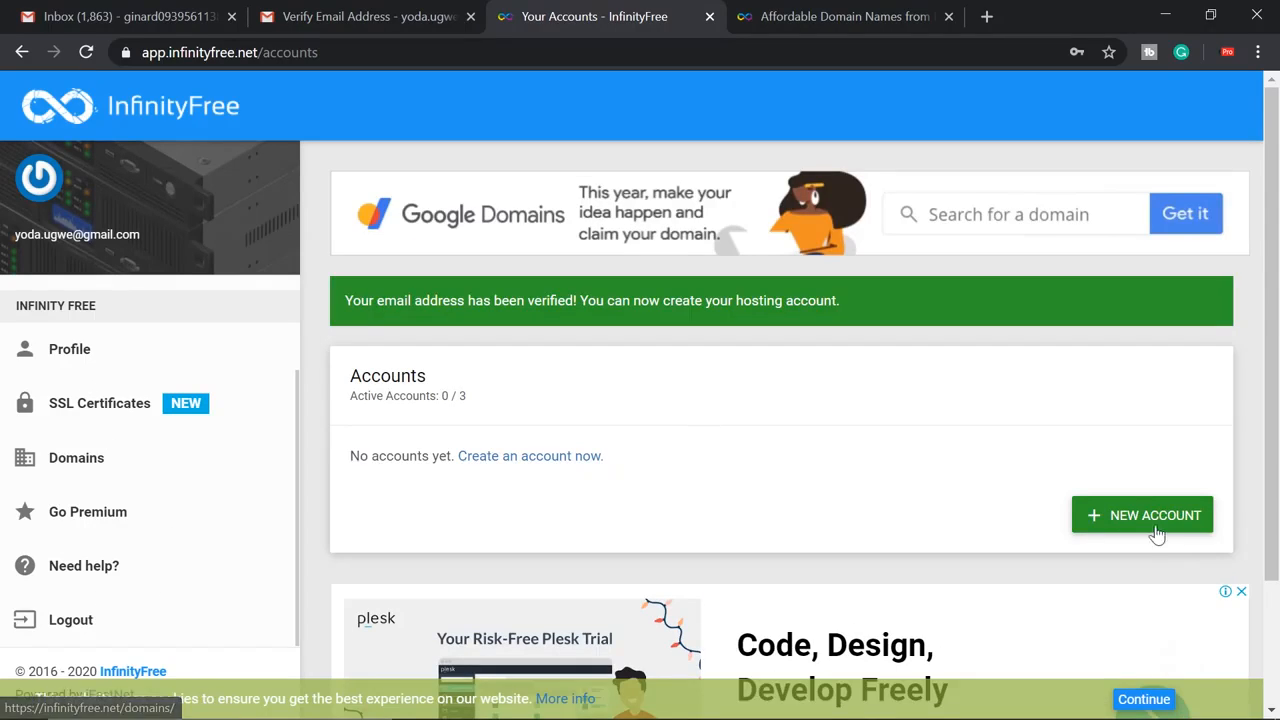
Start a new hosting account with custom domain torogitech.ml and check its availability
{"action": "left_click", "coordinate": [1112, 516]}
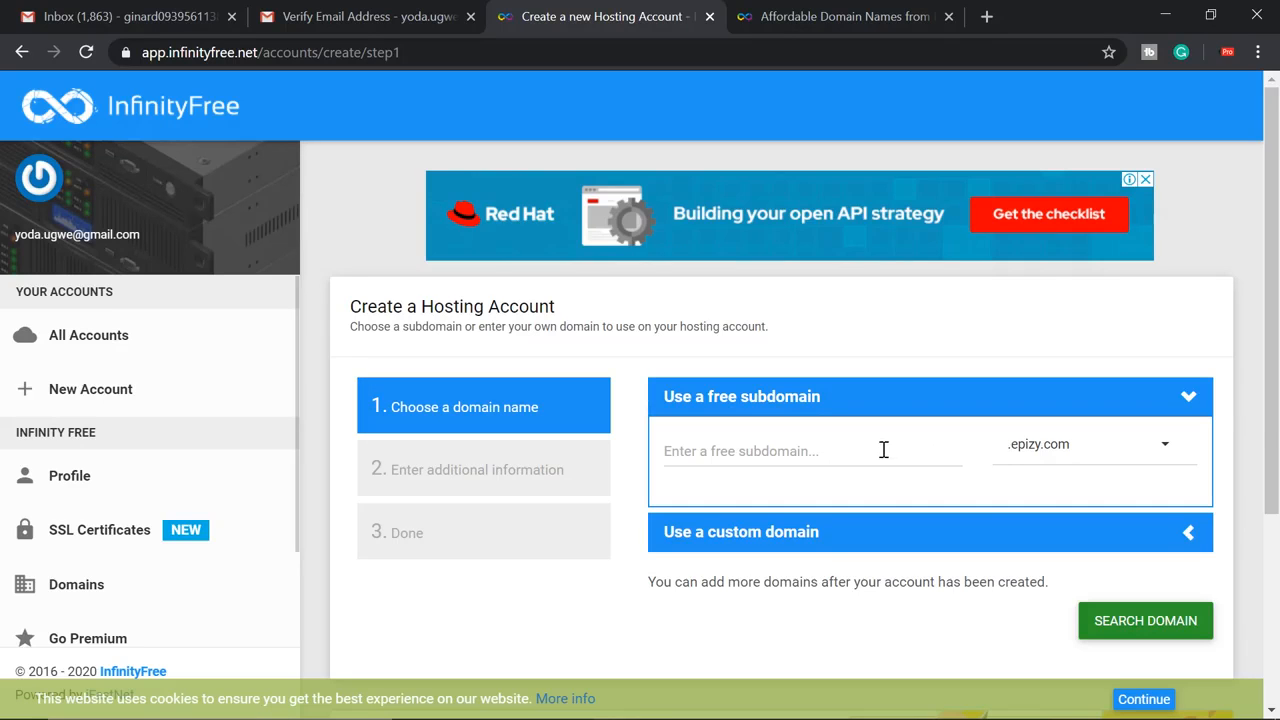
{"action": "scroll", "coordinate": [884, 450], "scroll_direction": "down", "scroll_amount": 2}
{"action": "scroll", "coordinate": [884, 450], "scroll_direction": "up", "scroll_amount": 1}
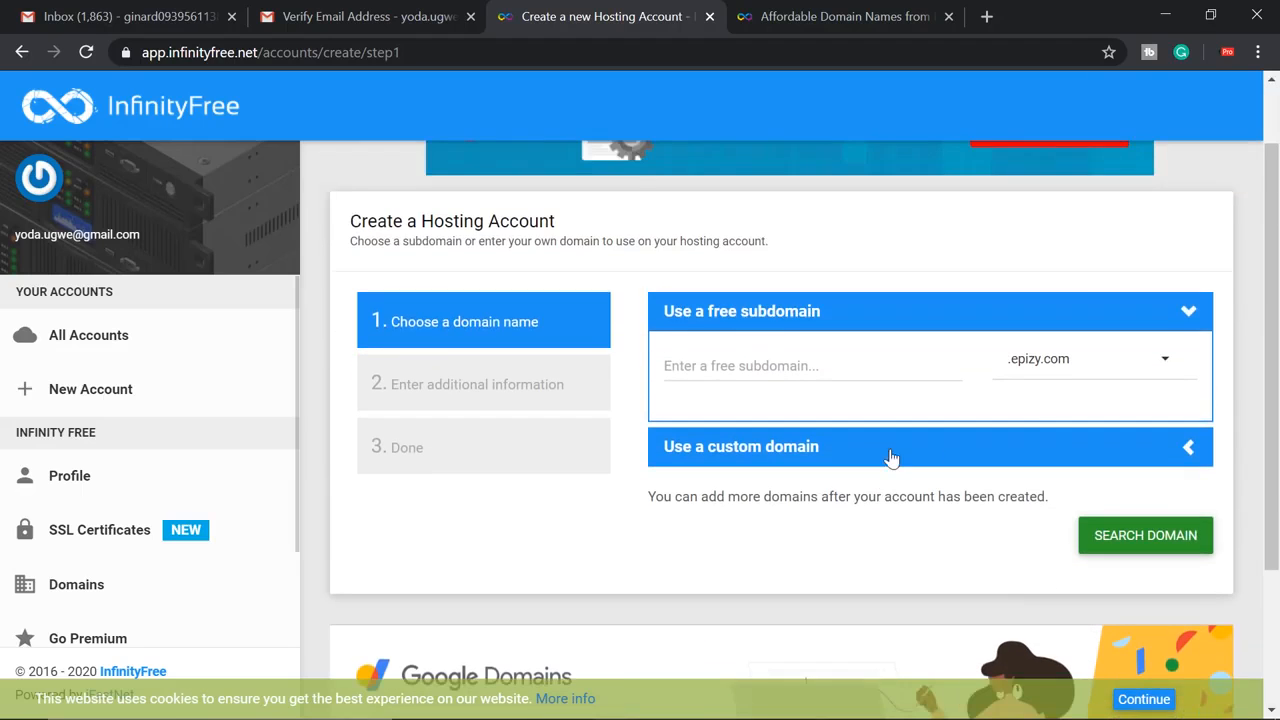
{"action": "left_click", "coordinate": [1100, 372]}
{"action": "left_click", "coordinate": [757, 598]}
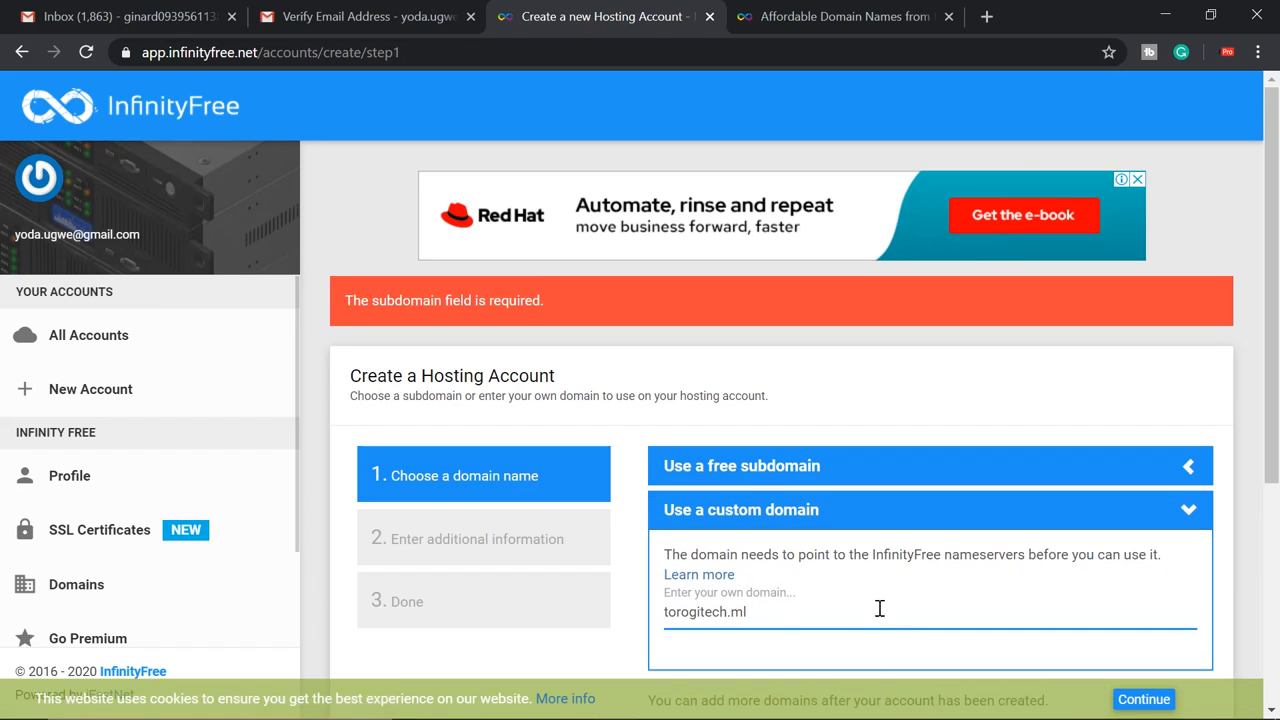
{"action": "scroll", "coordinate": [879, 595], "scroll_direction": "down", "scroll_amount": 1}
{"action": "left_click", "coordinate": [1124, 645]}
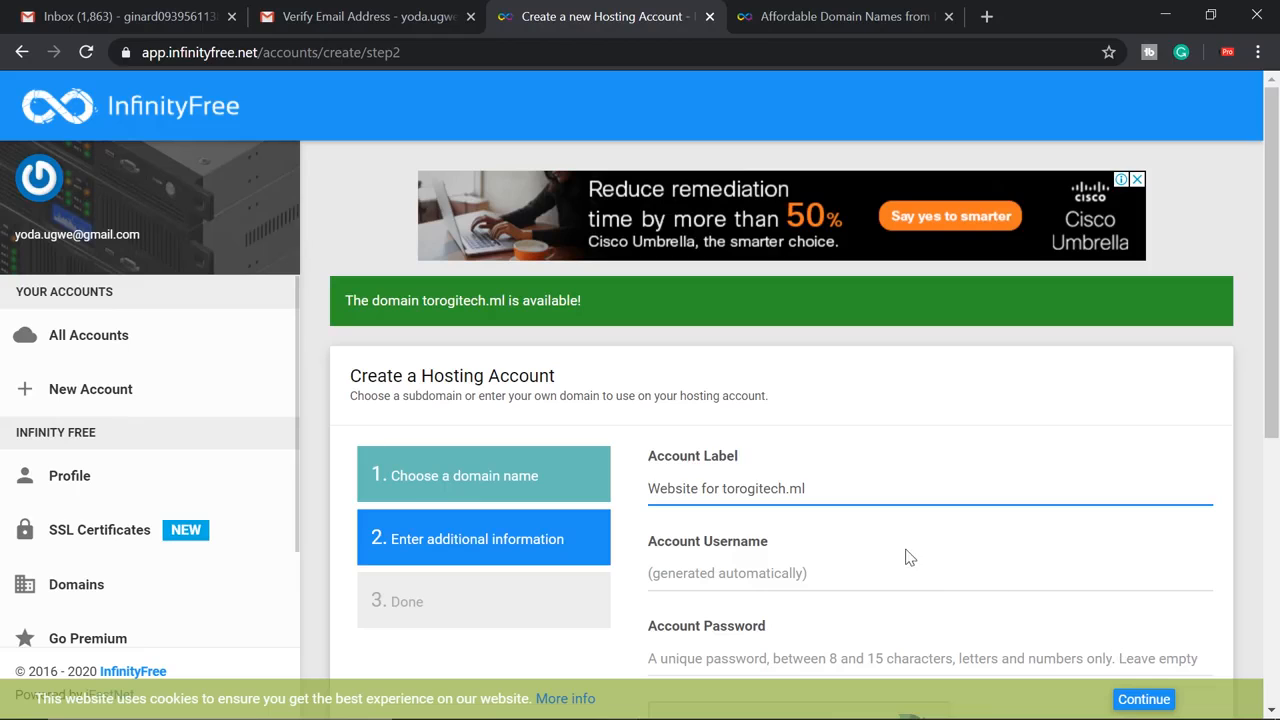
Change the account label to 'torogitech' and submit the hosting account form
{"action": "scroll", "coordinate": [827, 498], "scroll_direction": "down", "scroll_amount": 1}
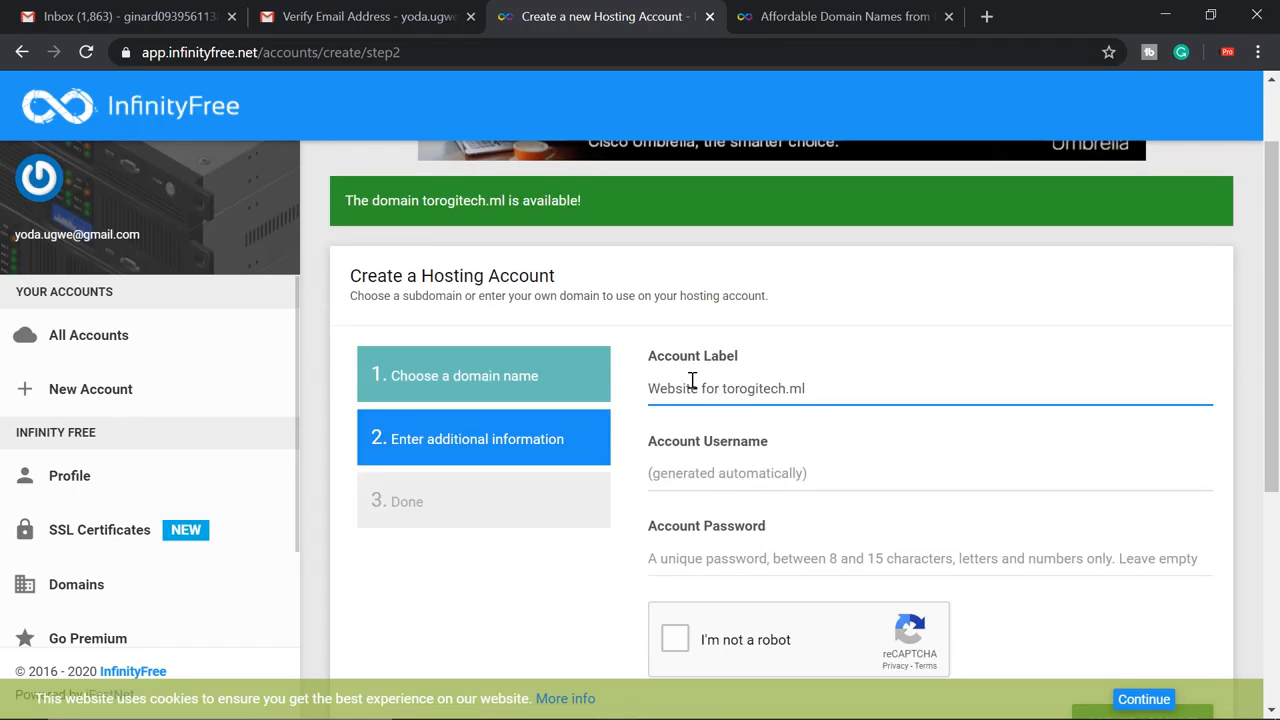
{"action": "left_click_drag", "start_coordinate": [651, 386], "coordinate": [718, 386]}
{"action": "left_click", "coordinate": [724, 394]}
{"action": "key", "text": "shift+Home"}
{"action": "key", "text": "BackSpace"}
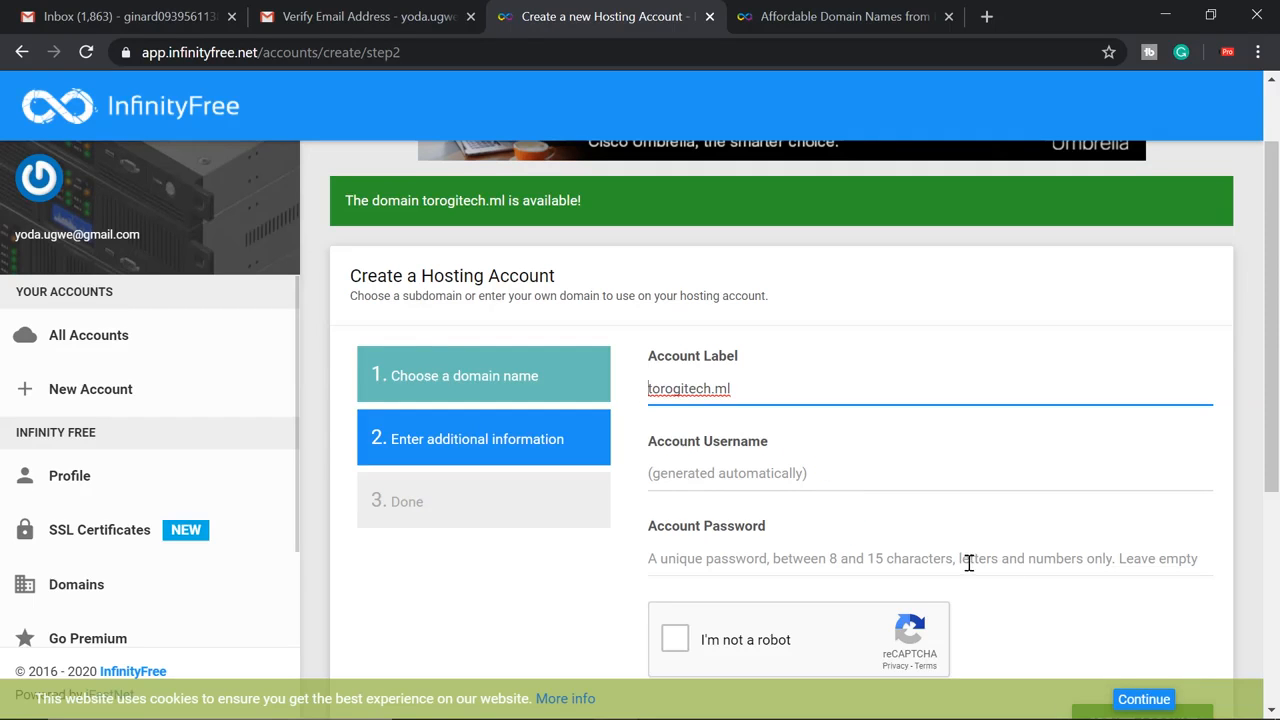
{"action": "key", "text": "BackSpace"}
{"action": "key", "text": "BackSpace"}
{"action": "key", "text": "BackSpace"}
{"action": "left_click", "coordinate": [675, 539]}
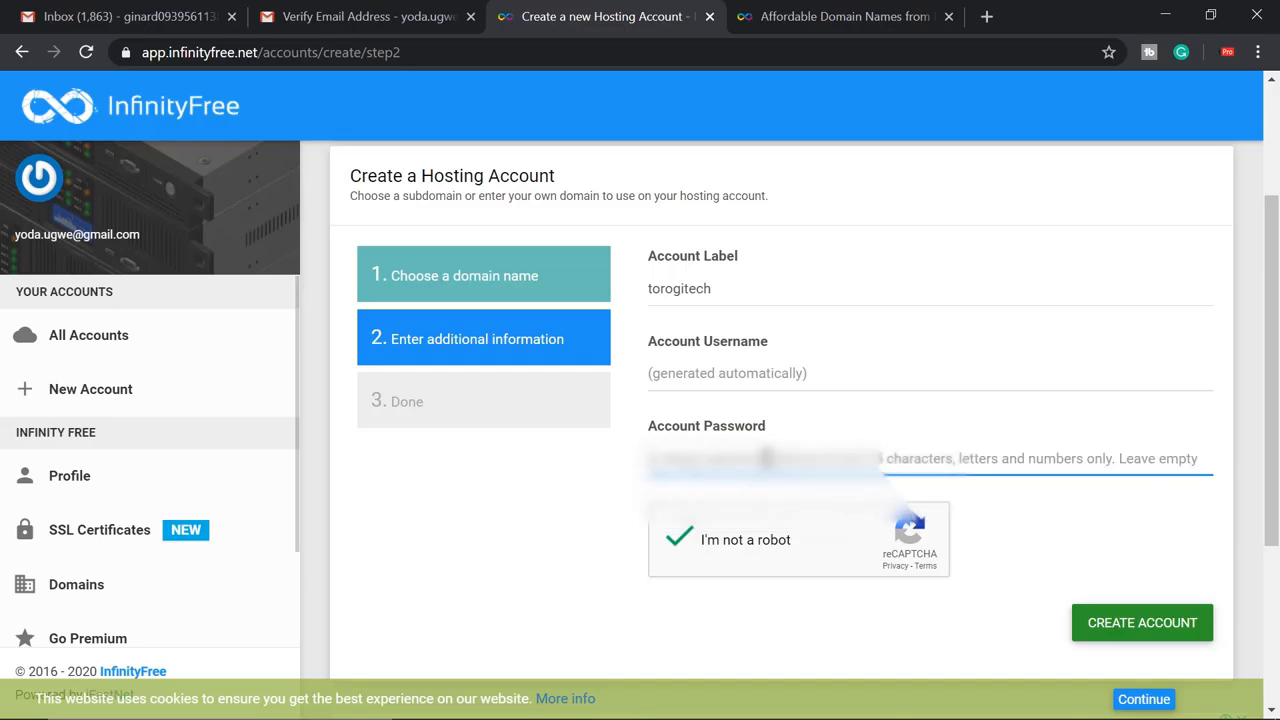
{"action": "type", "text": "toro"}
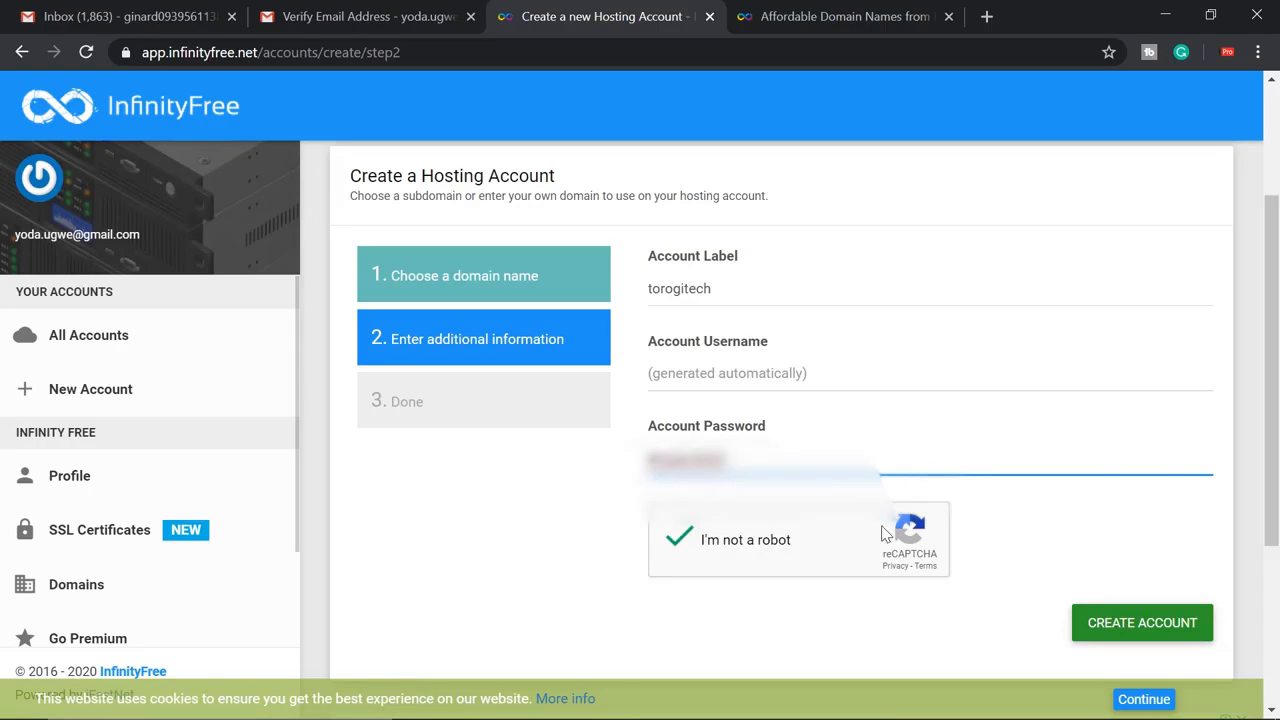
{"action": "left_click", "coordinate": [1130, 627]}
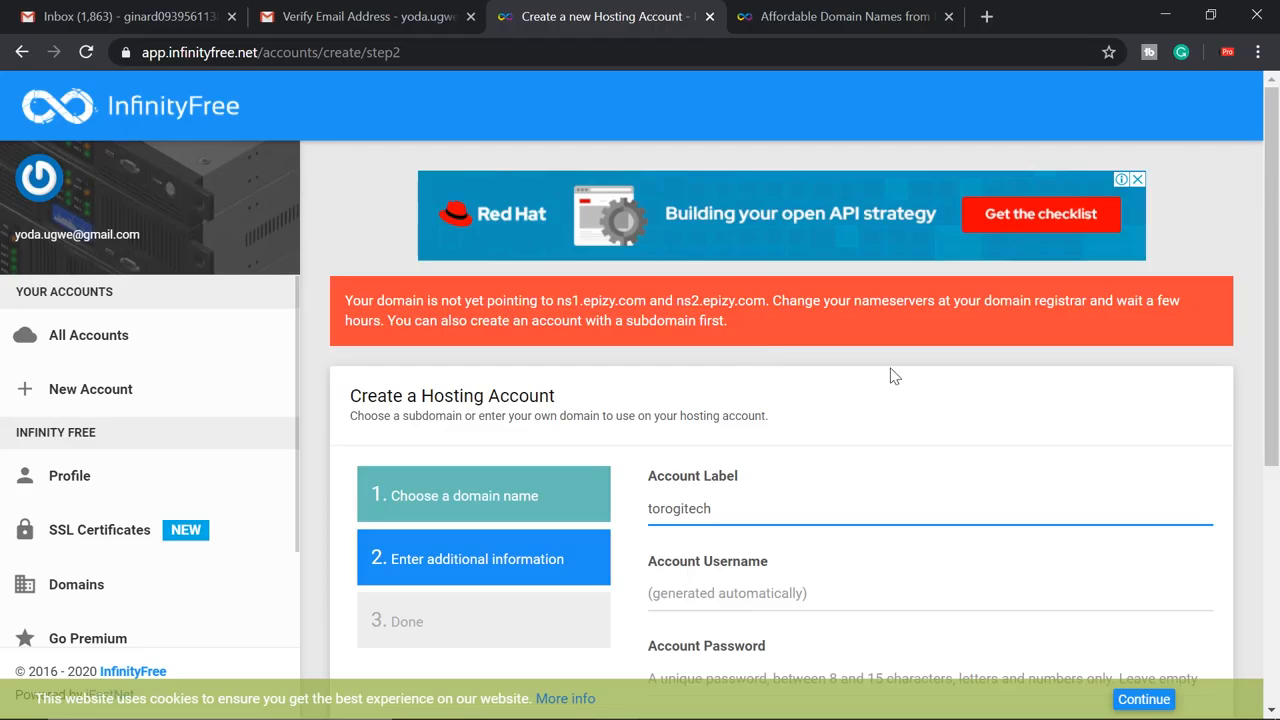
Fill the account password from the saved suggestion and resubmit the account form
{"action": "scroll", "coordinate": [891, 371], "scroll_direction": "down", "scroll_amount": 2}
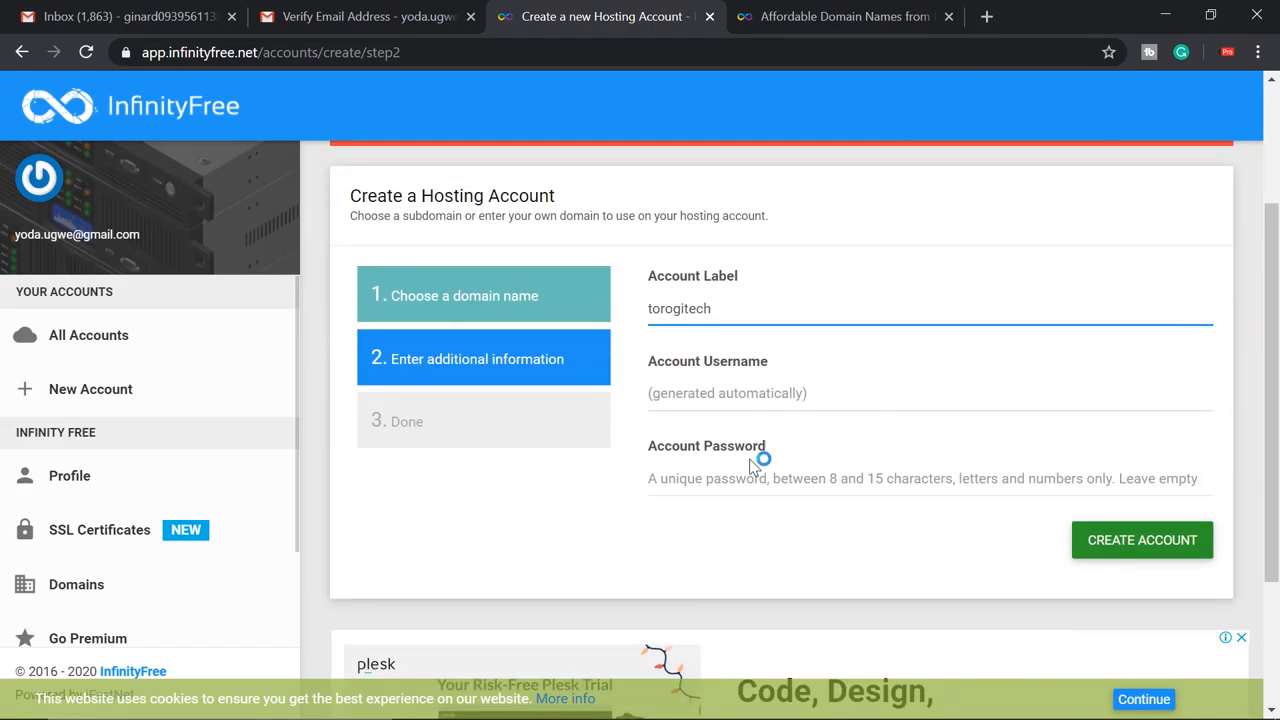
{"action": "scroll", "coordinate": [748, 460], "scroll_direction": "down", "scroll_amount": 2}
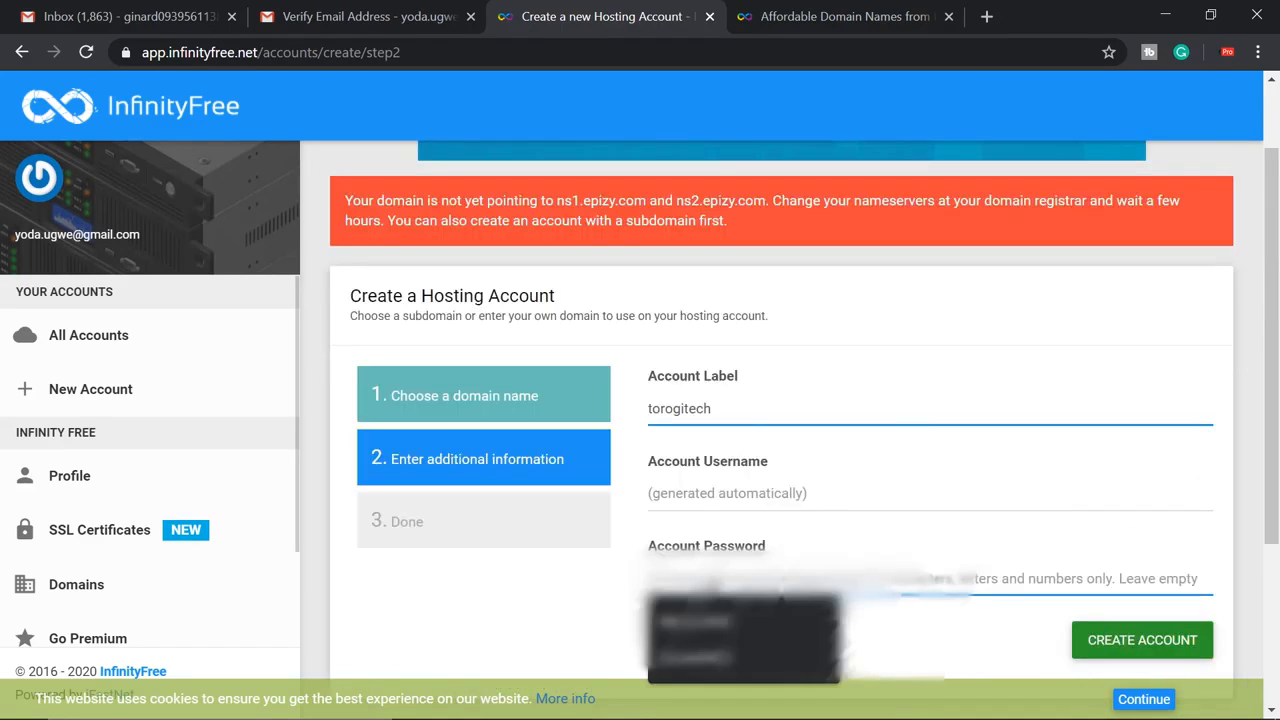
{"action": "left_click", "coordinate": [718, 621]}
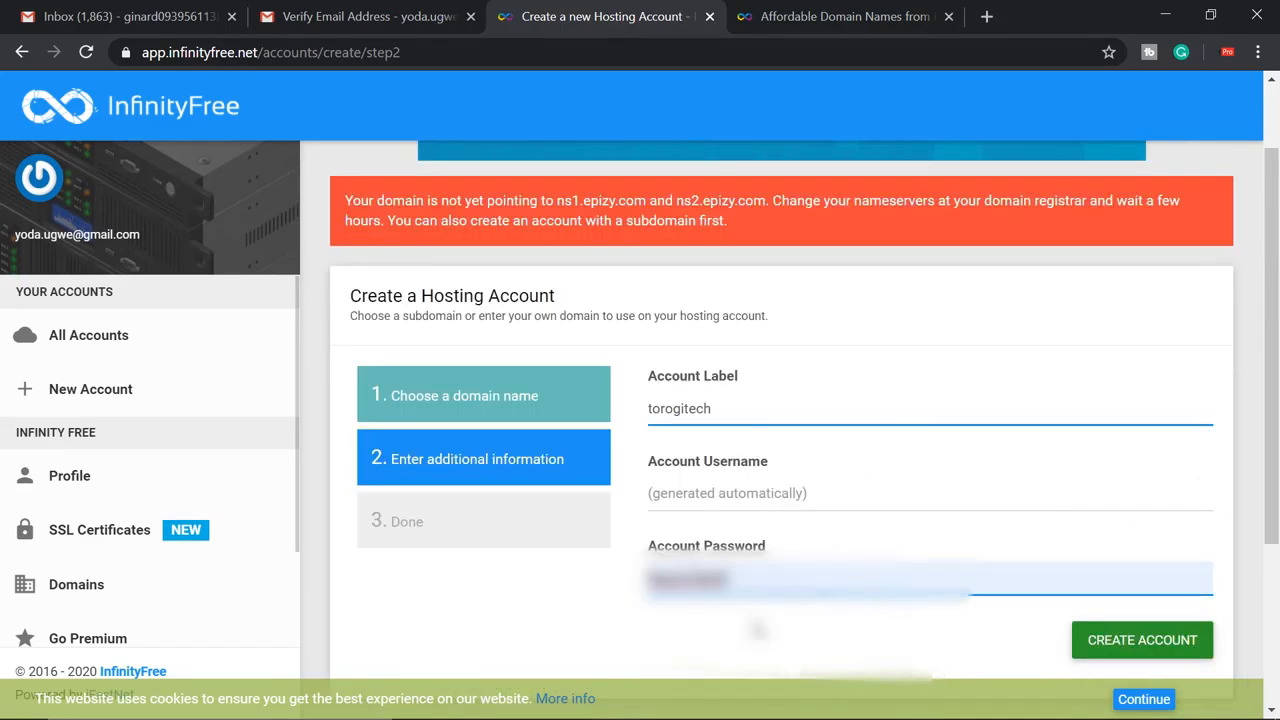
{"action": "left_click", "coordinate": [1114, 642]}
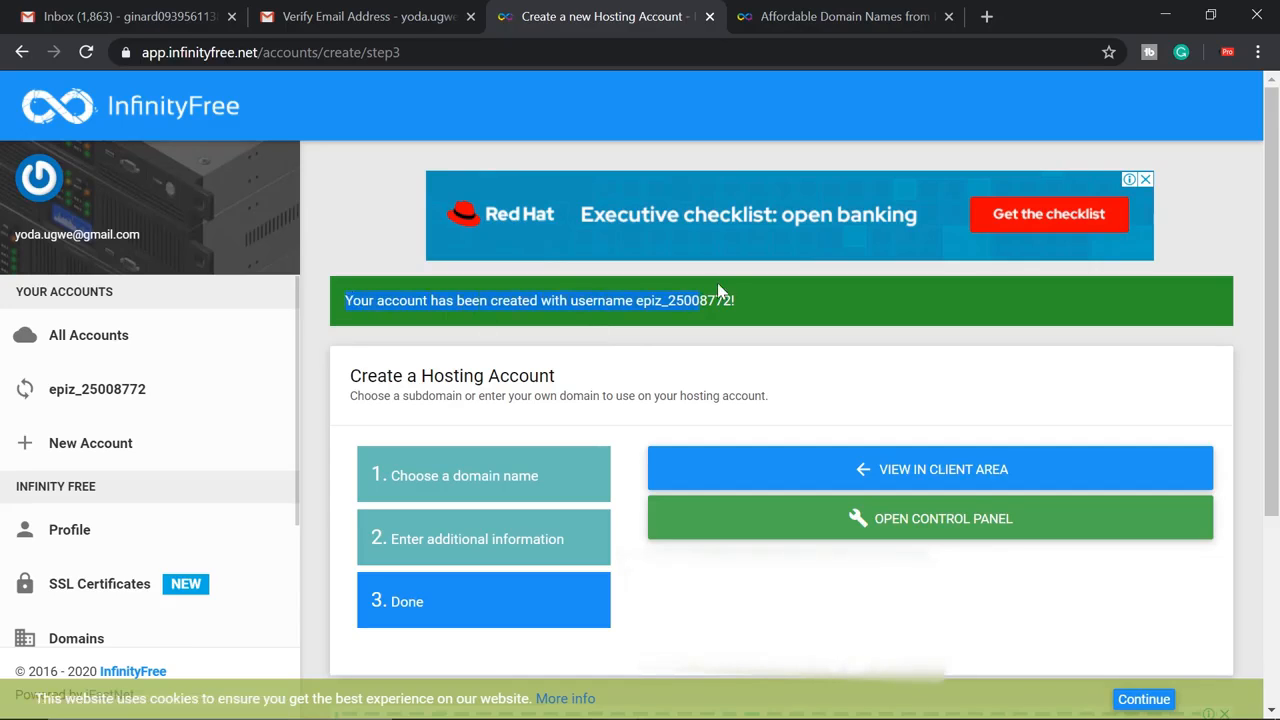
Open the control panel of the newly created torogitech hosting account
{"action": "left_click", "coordinate": [593, 307]}
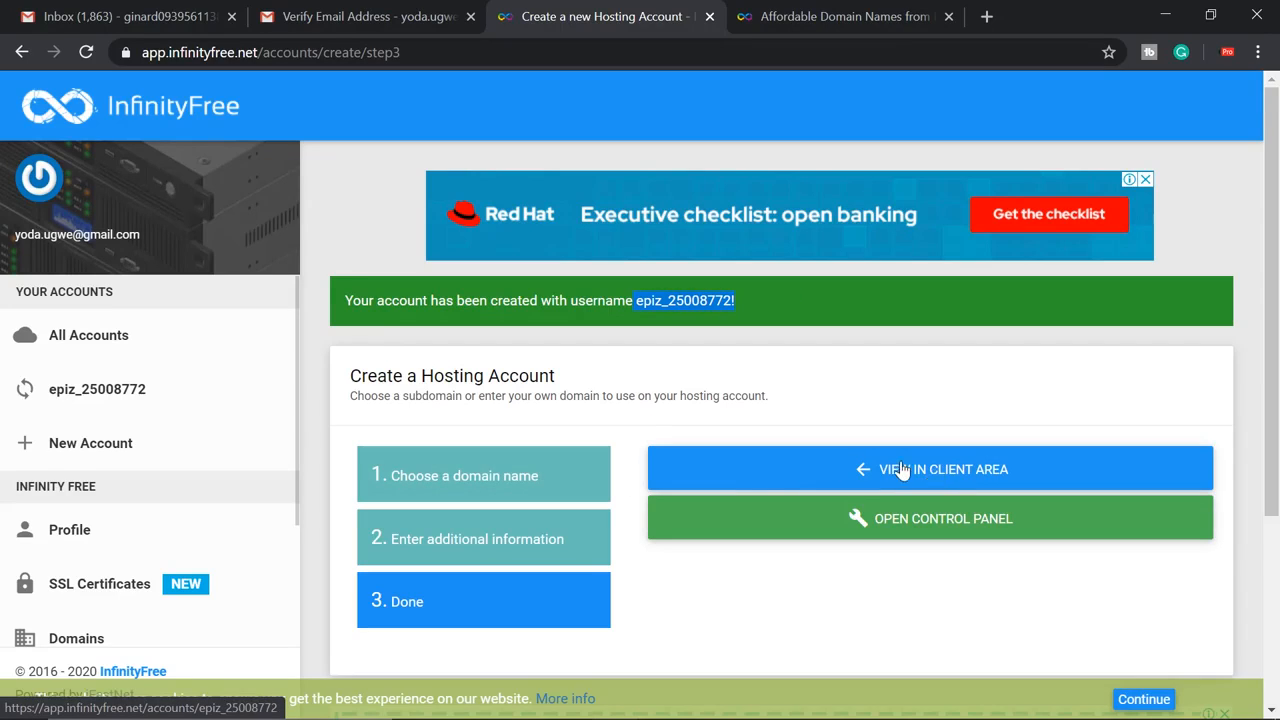
{"action": "scroll", "coordinate": [903, 470], "scroll_direction": "down", "scroll_amount": 1}
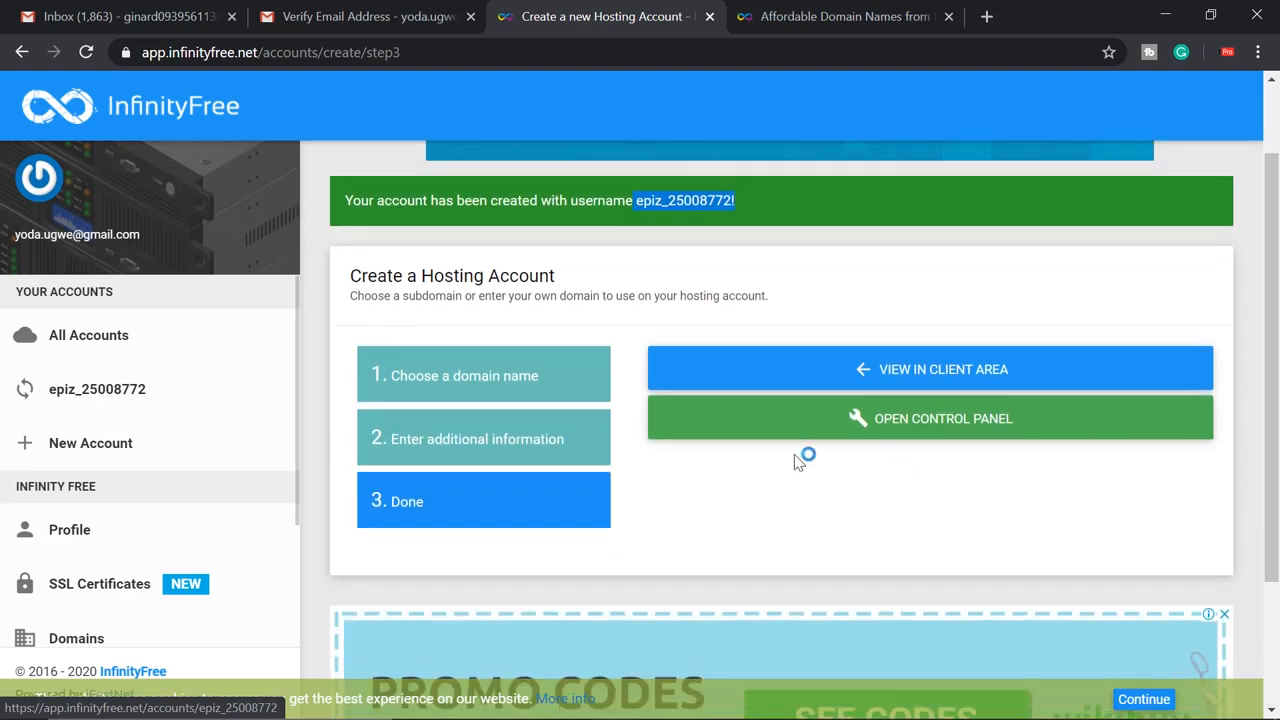
{"action": "left_click", "coordinate": [873, 424]}
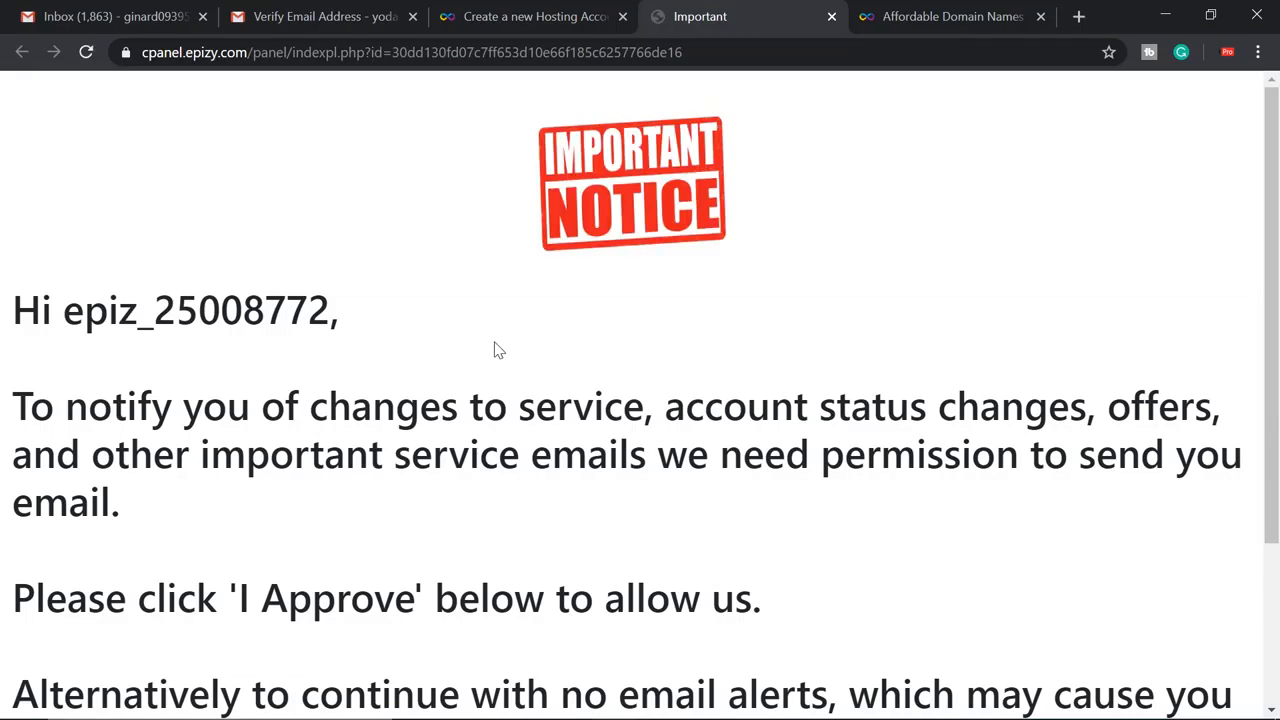
Approve service emails on the Important Notice so VistaPanel loads
{"action": "scroll", "coordinate": [497, 347], "scroll_direction": "down", "scroll_amount": 2}
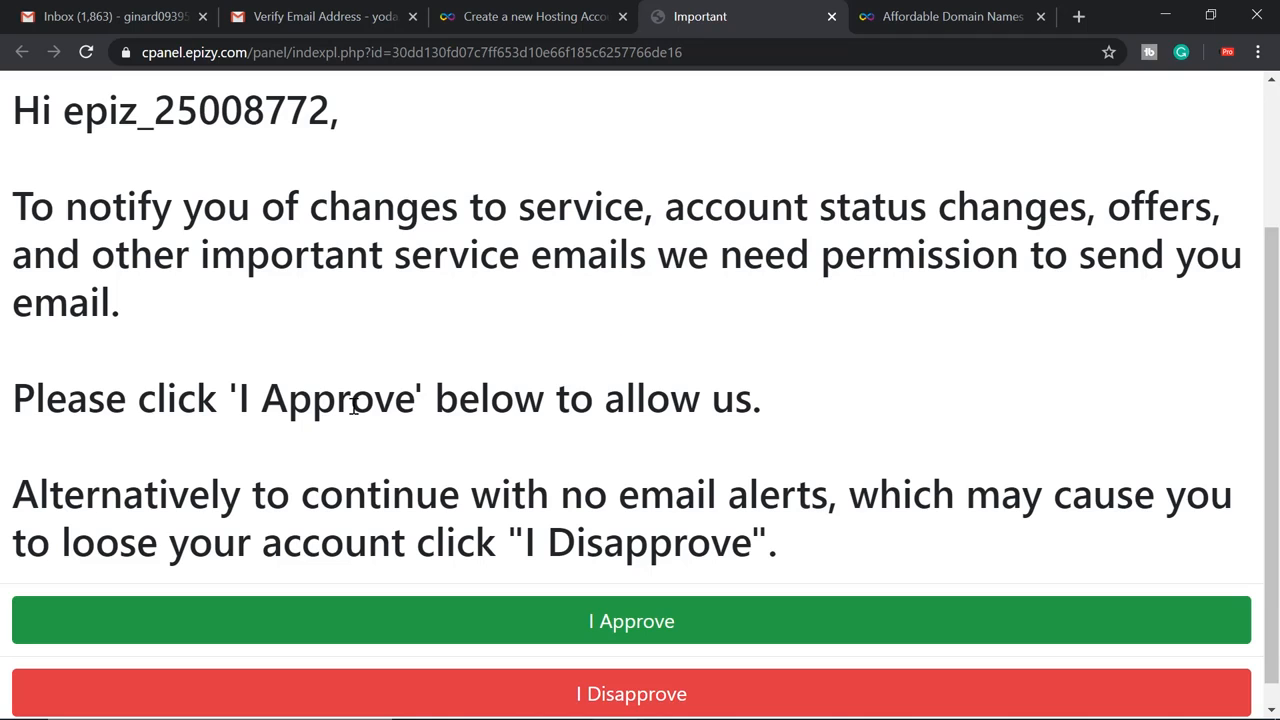
{"action": "scroll", "coordinate": [600, 510], "scroll_direction": "down", "scroll_amount": 1}
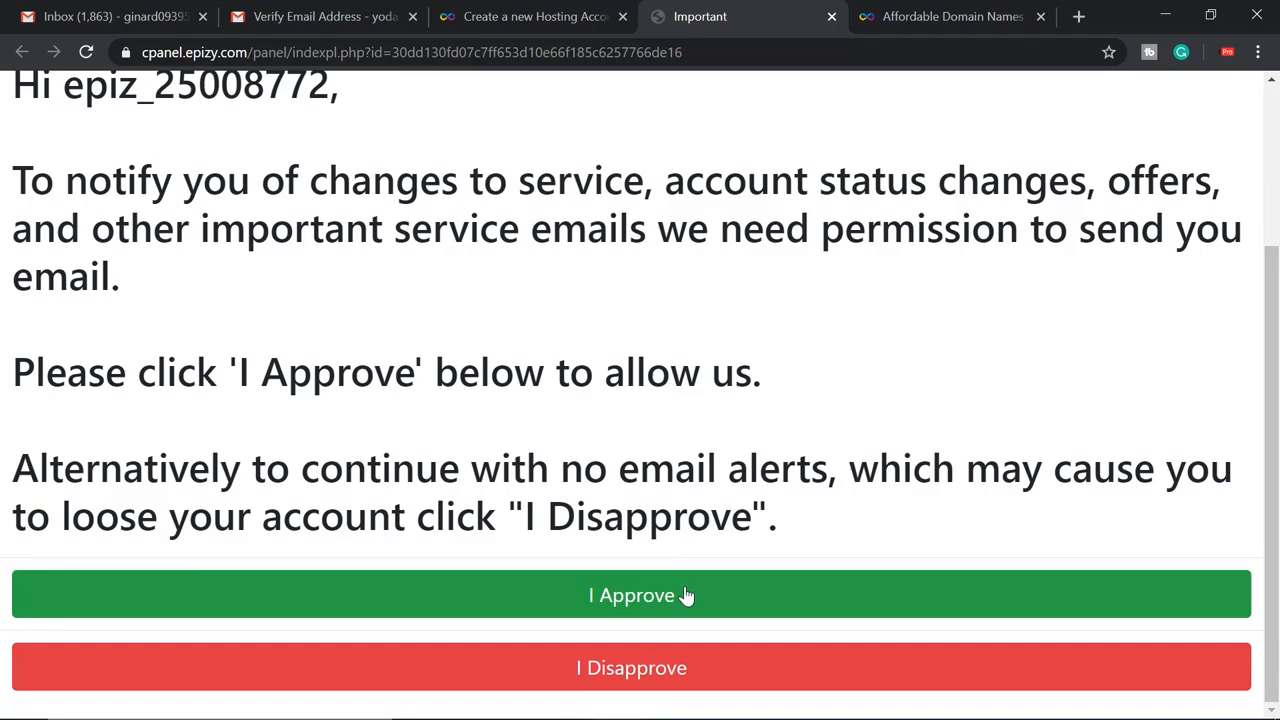
{"action": "left_click", "coordinate": [686, 596]}
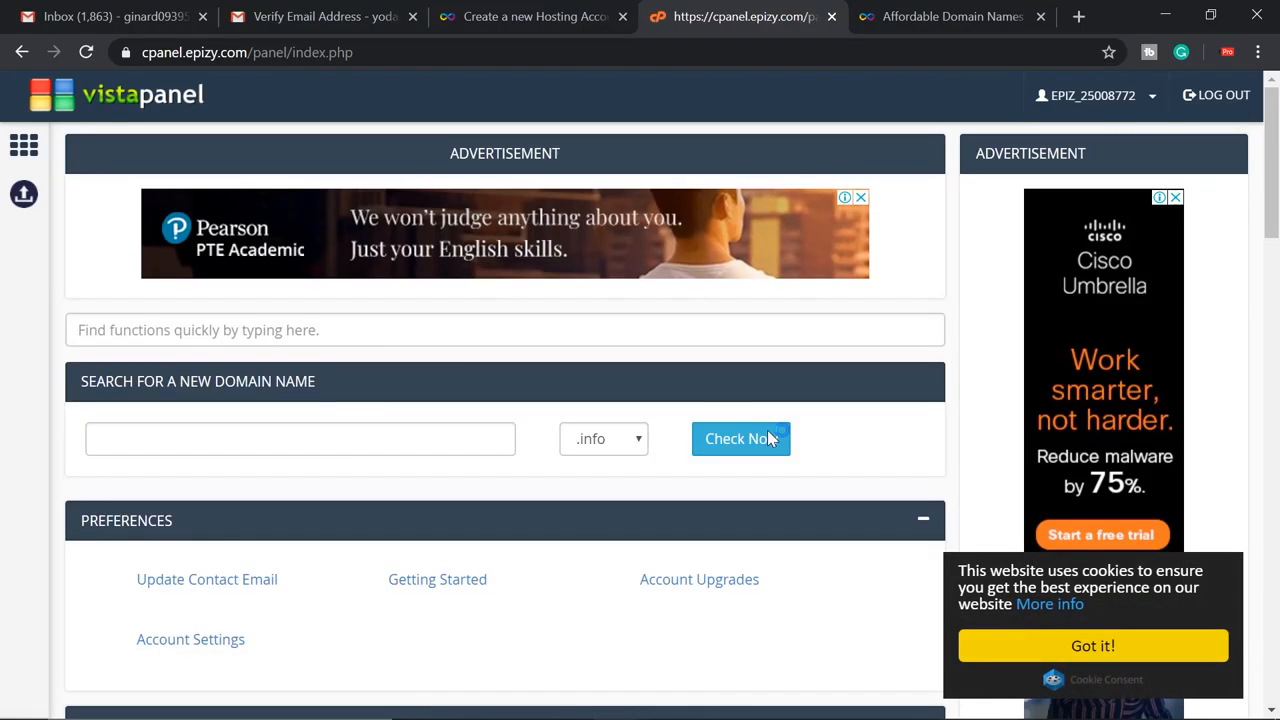
Browse the VistaPanel sections and launch Softaculous Apps Installer under SOFTWARE
{"action": "scroll", "coordinate": [489, 413], "scroll_direction": "down", "scroll_amount": 3}
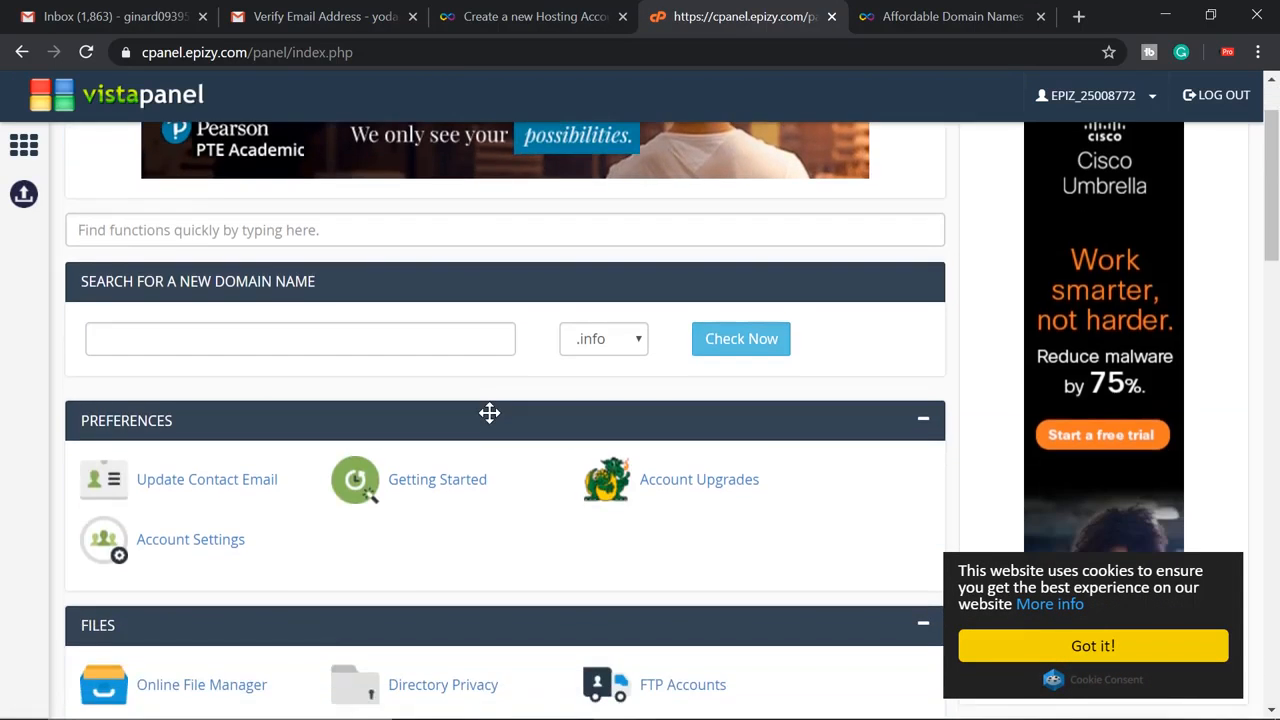
{"action": "scroll", "coordinate": [489, 413], "scroll_direction": "down", "scroll_amount": 2}
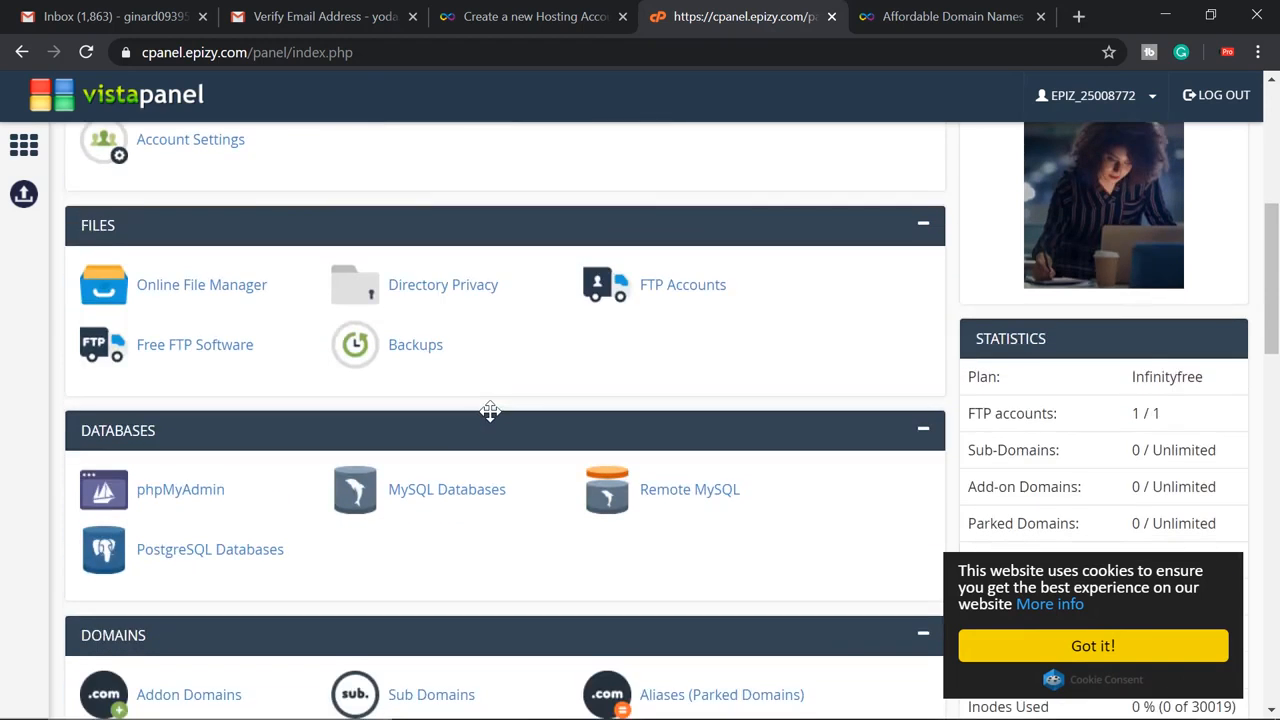
{"action": "scroll", "coordinate": [490, 410], "scroll_direction": "down", "scroll_amount": 4}
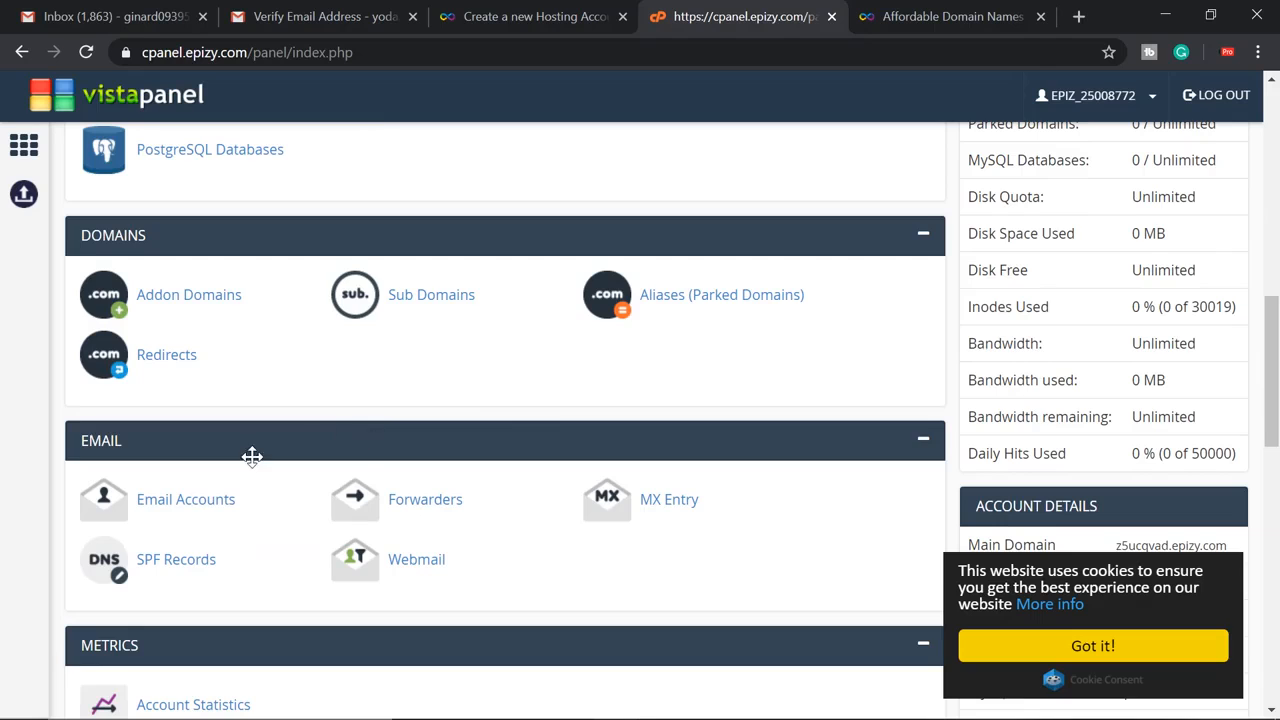
{"action": "scroll", "coordinate": [281, 381], "scroll_direction": "up", "scroll_amount": 5}
{"action": "scroll", "coordinate": [443, 266], "scroll_direction": "up", "scroll_amount": 2}
{"action": "scroll", "coordinate": [446, 418], "scroll_direction": "down", "scroll_amount": 2}
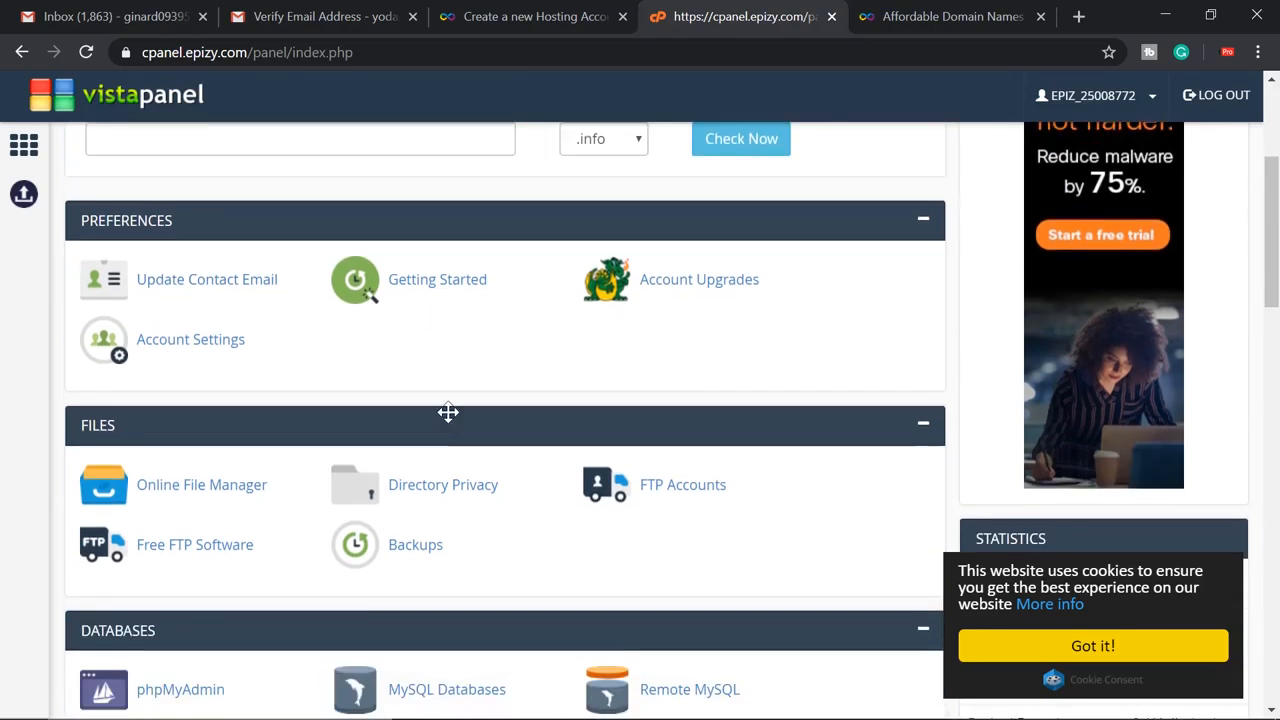
{"action": "scroll", "coordinate": [571, 411], "scroll_direction": "down", "scroll_amount": 3}
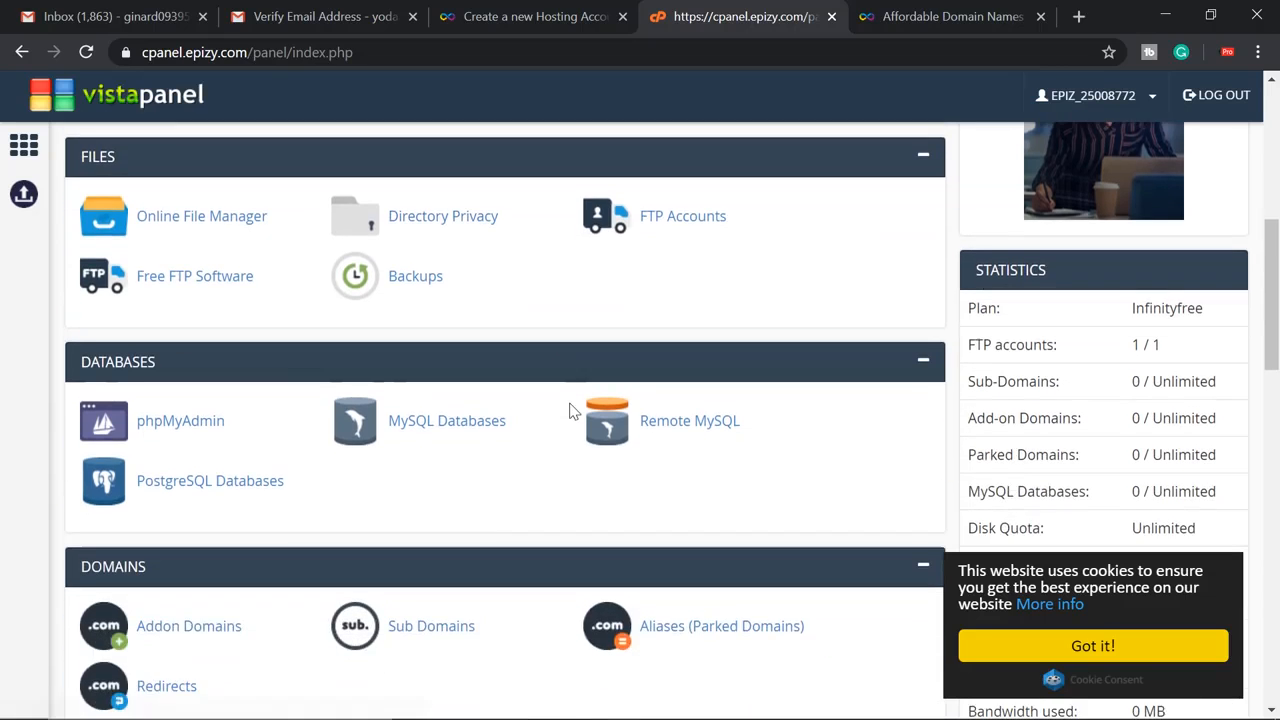
{"action": "scroll", "coordinate": [558, 358], "scroll_direction": "down", "scroll_amount": 2}
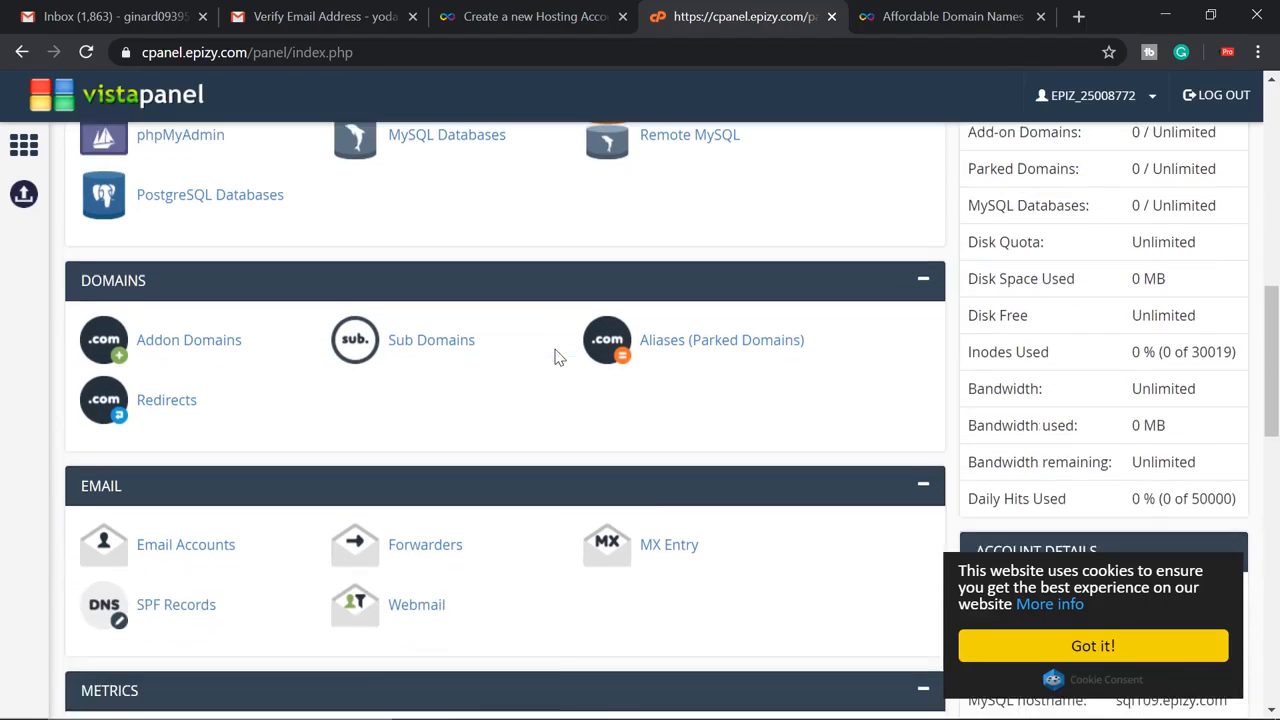
{"action": "scroll", "coordinate": [558, 358], "scroll_direction": "down", "scroll_amount": 3}
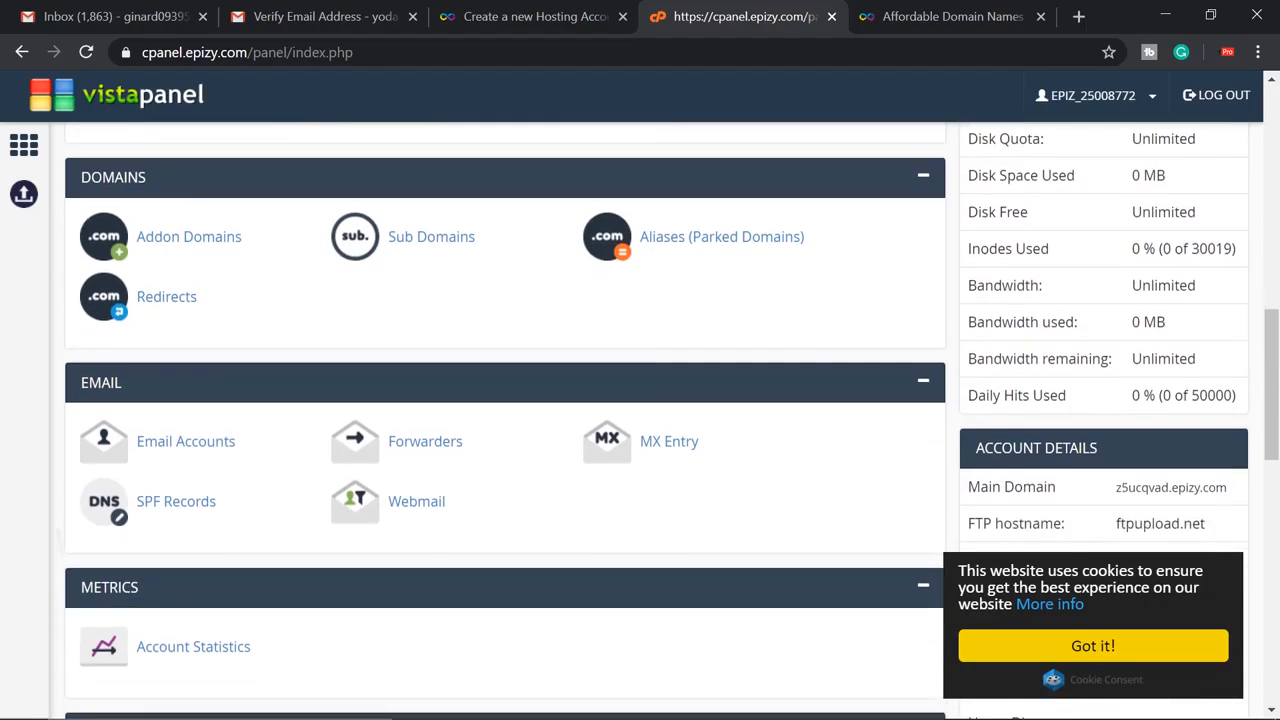
{"action": "scroll", "coordinate": [558, 358], "scroll_direction": "down", "scroll_amount": 3}
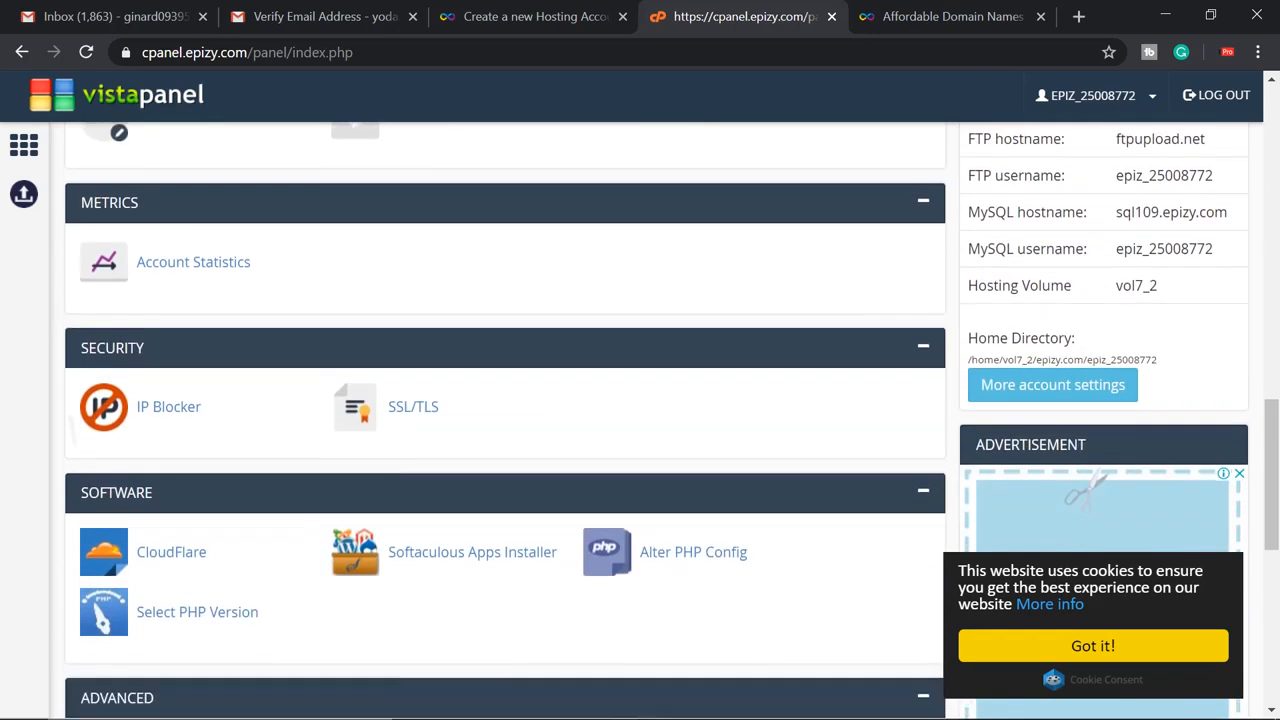
{"action": "scroll", "coordinate": [504, 420], "scroll_direction": "down", "scroll_amount": 4}
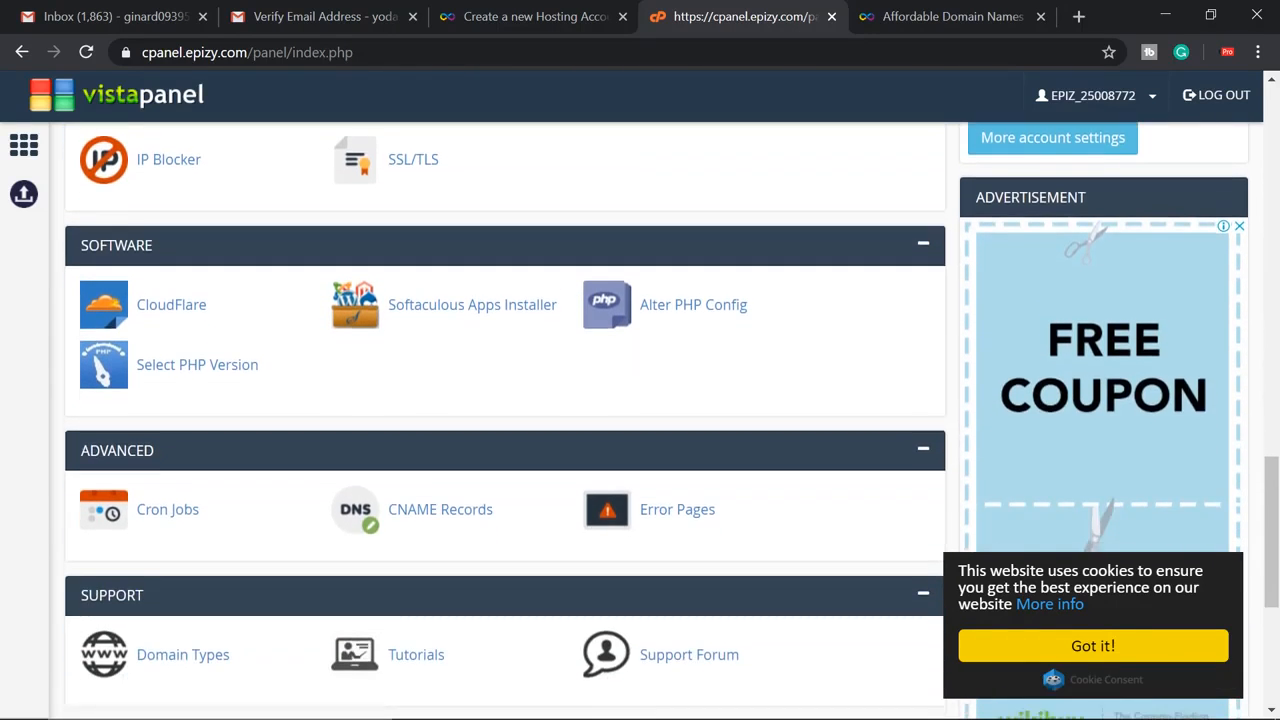
{"action": "scroll", "coordinate": [504, 420], "scroll_direction": "up", "scroll_amount": 2}
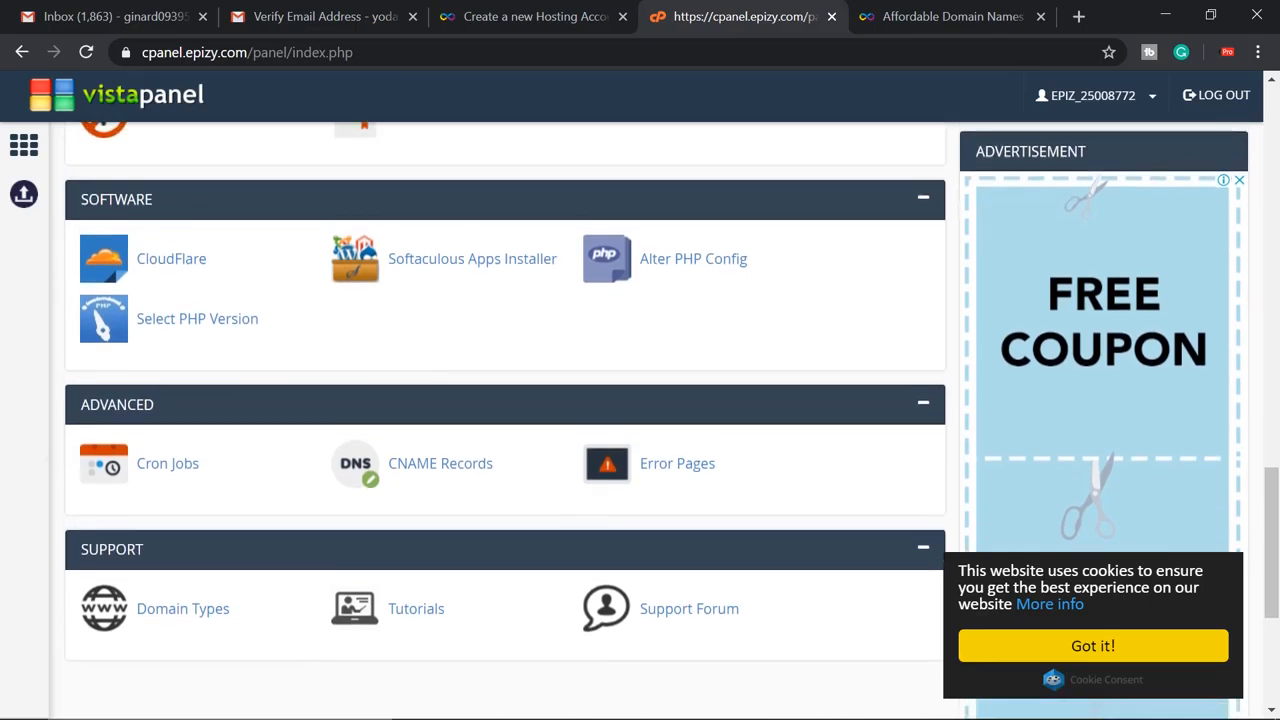
{"action": "scroll", "coordinate": [690, 410], "scroll_direction": "up", "scroll_amount": 1}
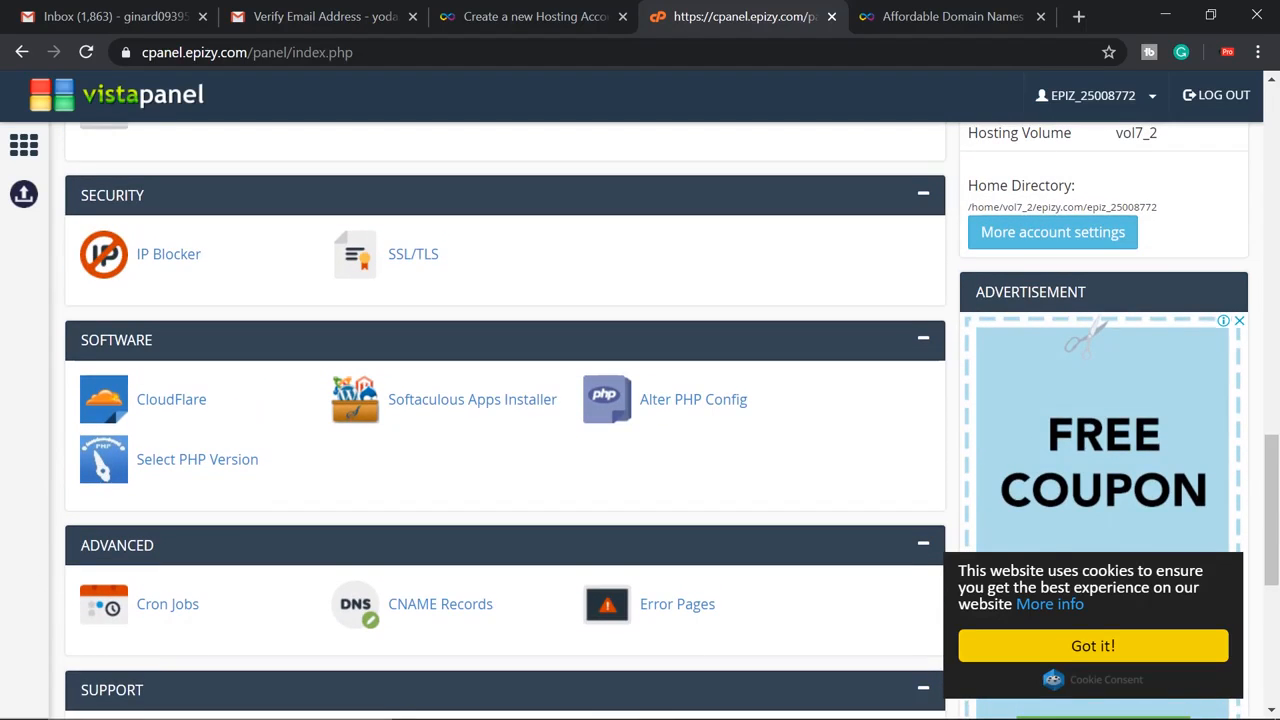
{"action": "scroll", "coordinate": [693, 500], "scroll_direction": "up", "scroll_amount": 1}
{"action": "scroll", "coordinate": [693, 500], "scroll_direction": "down", "scroll_amount": 1}
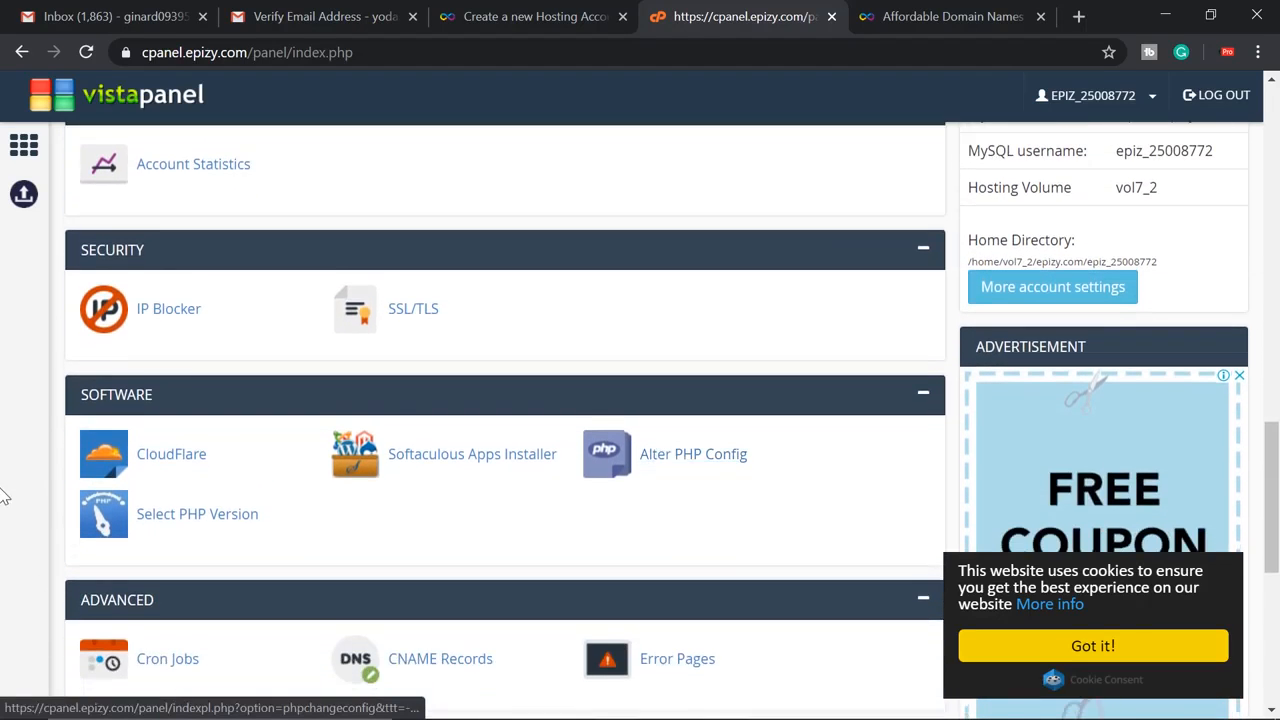
{"action": "left_click", "coordinate": [429, 456]}
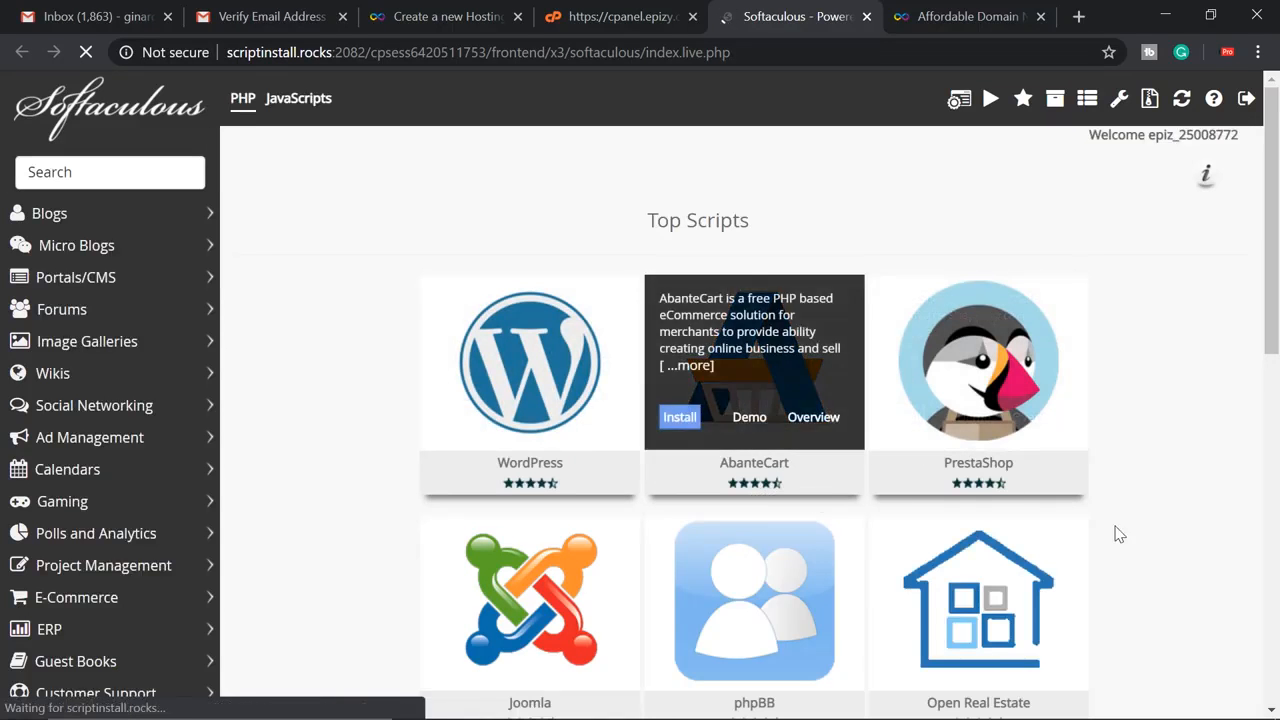
Open the WordPress overview page from Softaculous Top Scripts
{"action": "scroll", "coordinate": [349, 460], "scroll_direction": "down", "scroll_amount": 2}
{"action": "scroll", "coordinate": [349, 460], "scroll_direction": "down", "scroll_amount": 6}
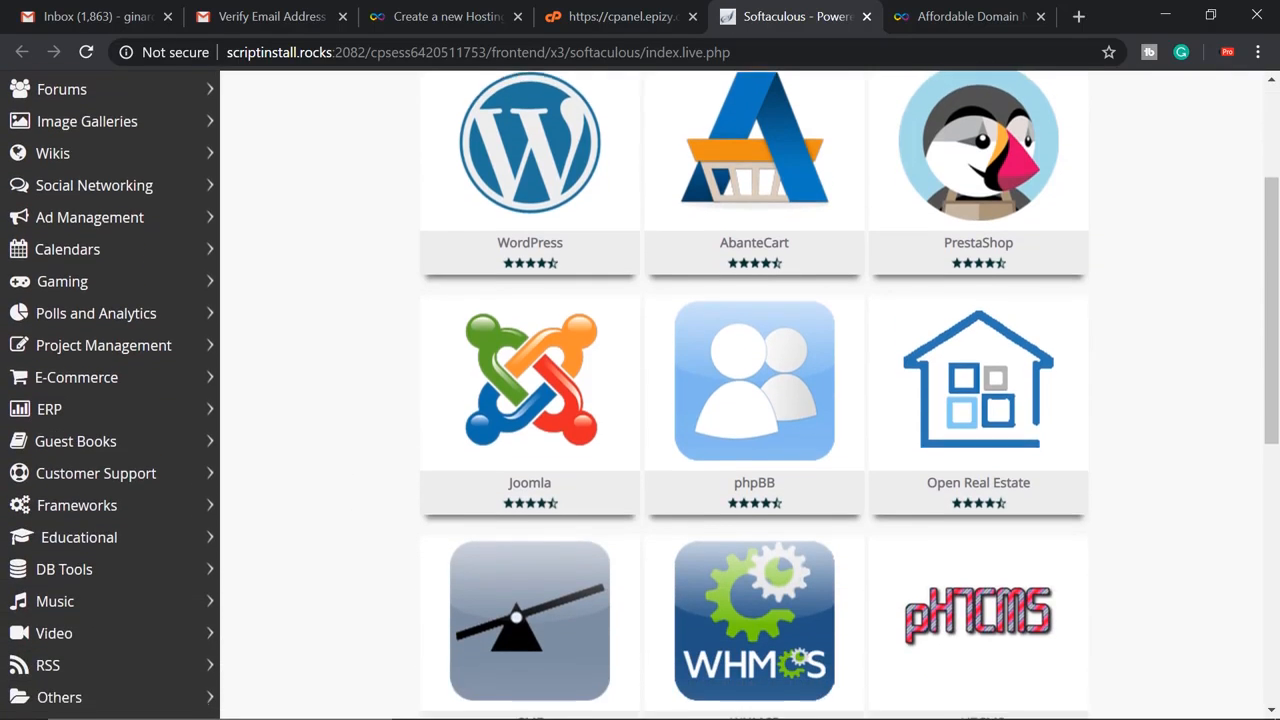
{"action": "scroll", "coordinate": [362, 478], "scroll_direction": "down", "scroll_amount": 4}
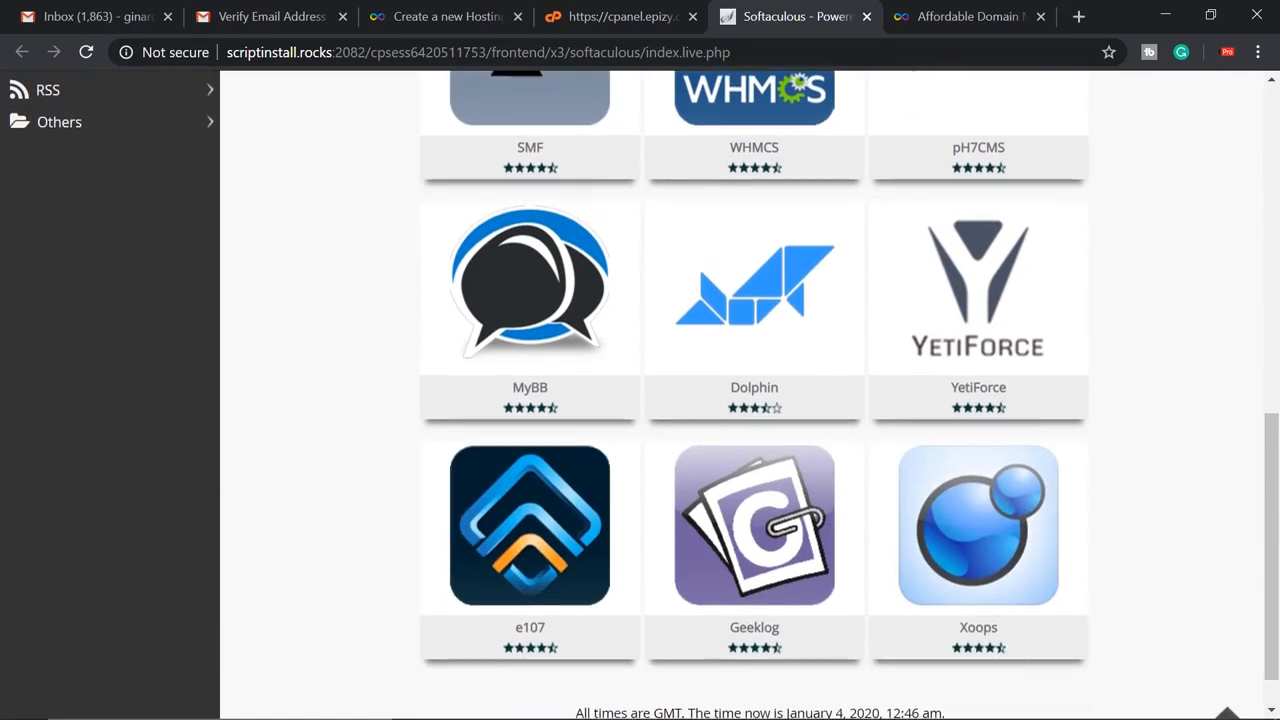
{"action": "scroll", "coordinate": [1214, 534], "scroll_direction": "up", "scroll_amount": 10}
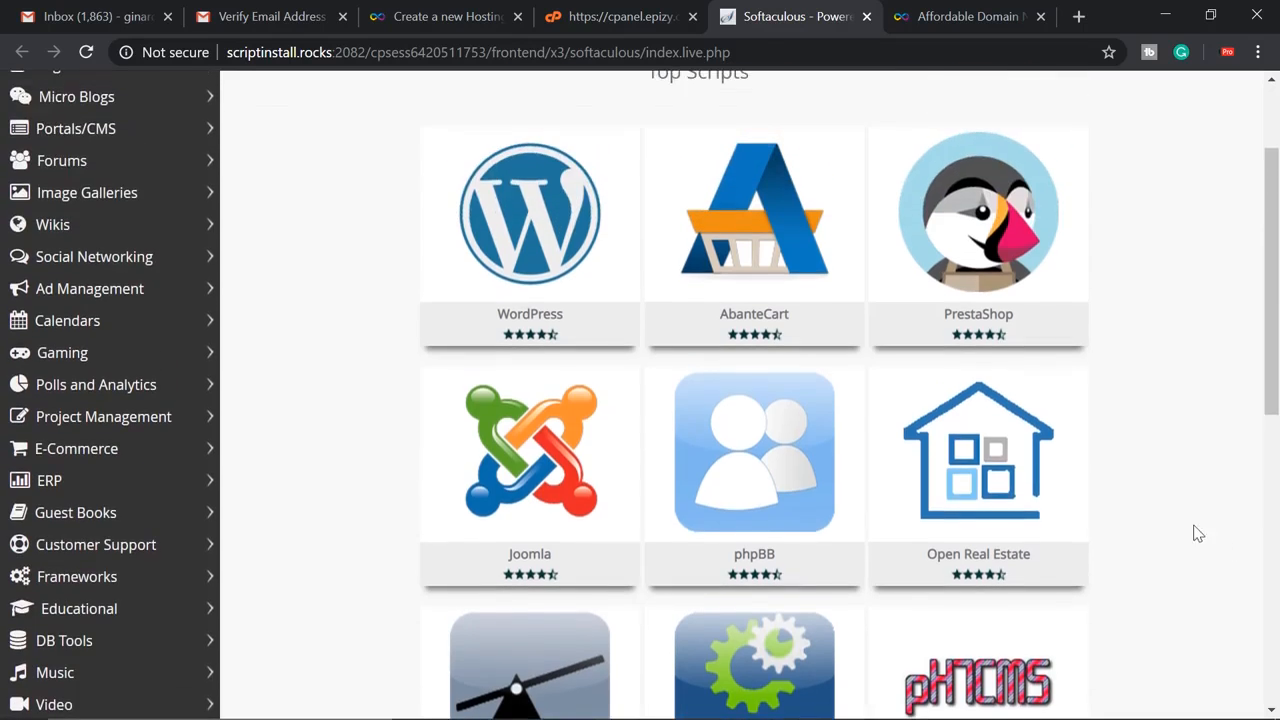
{"action": "left_click", "coordinate": [546, 241]}
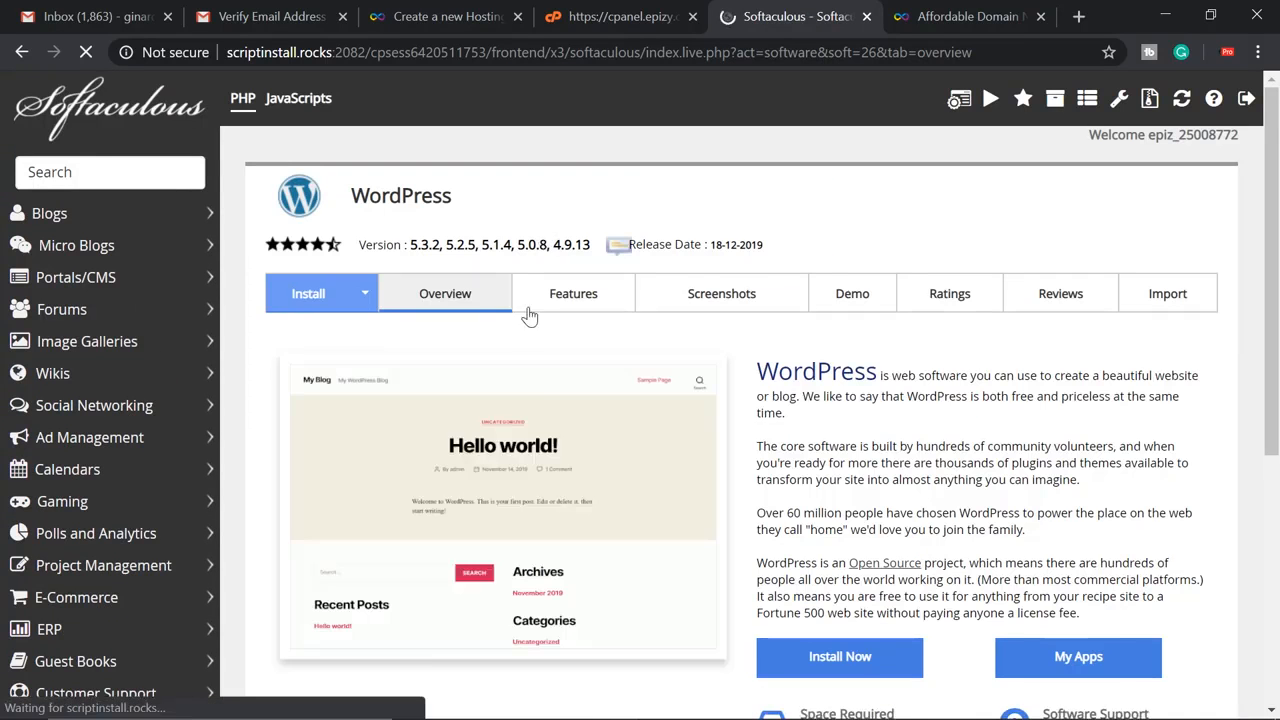
Open the WordPress install form and set the site name to torogitech
{"action": "scroll", "coordinate": [871, 414], "scroll_direction": "down", "scroll_amount": 1}
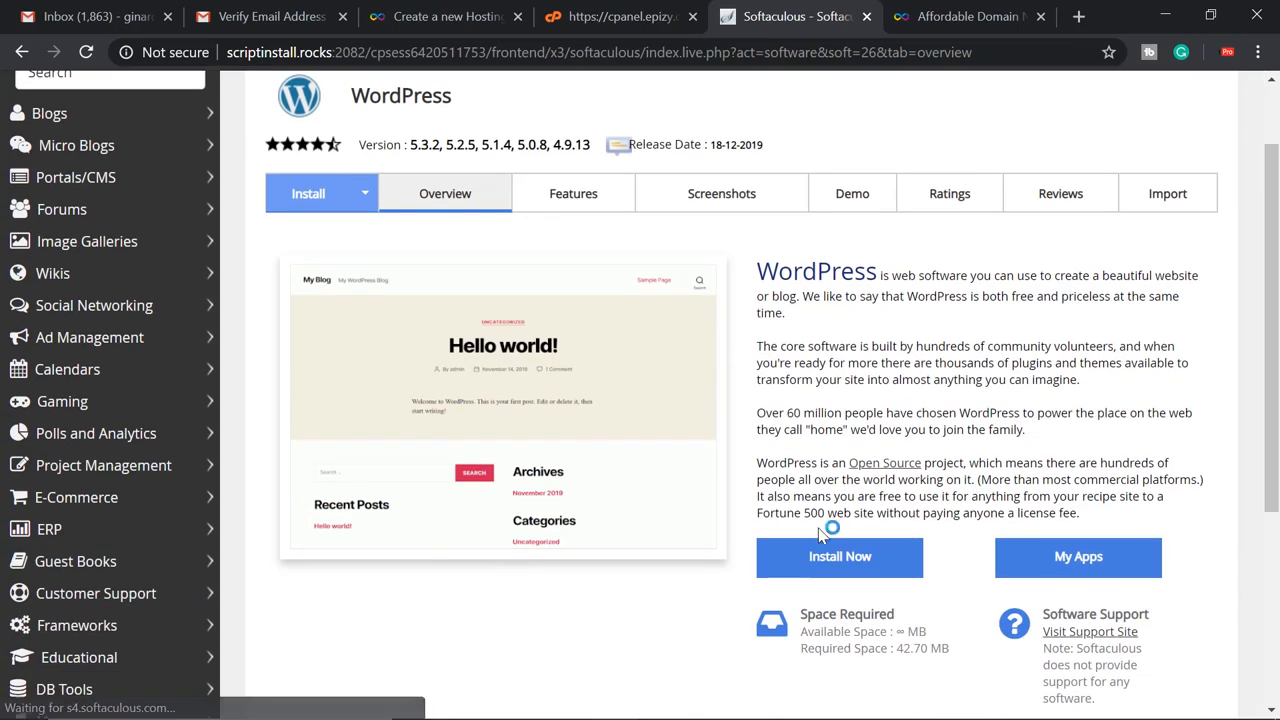
{"action": "left_click", "coordinate": [866, 565]}
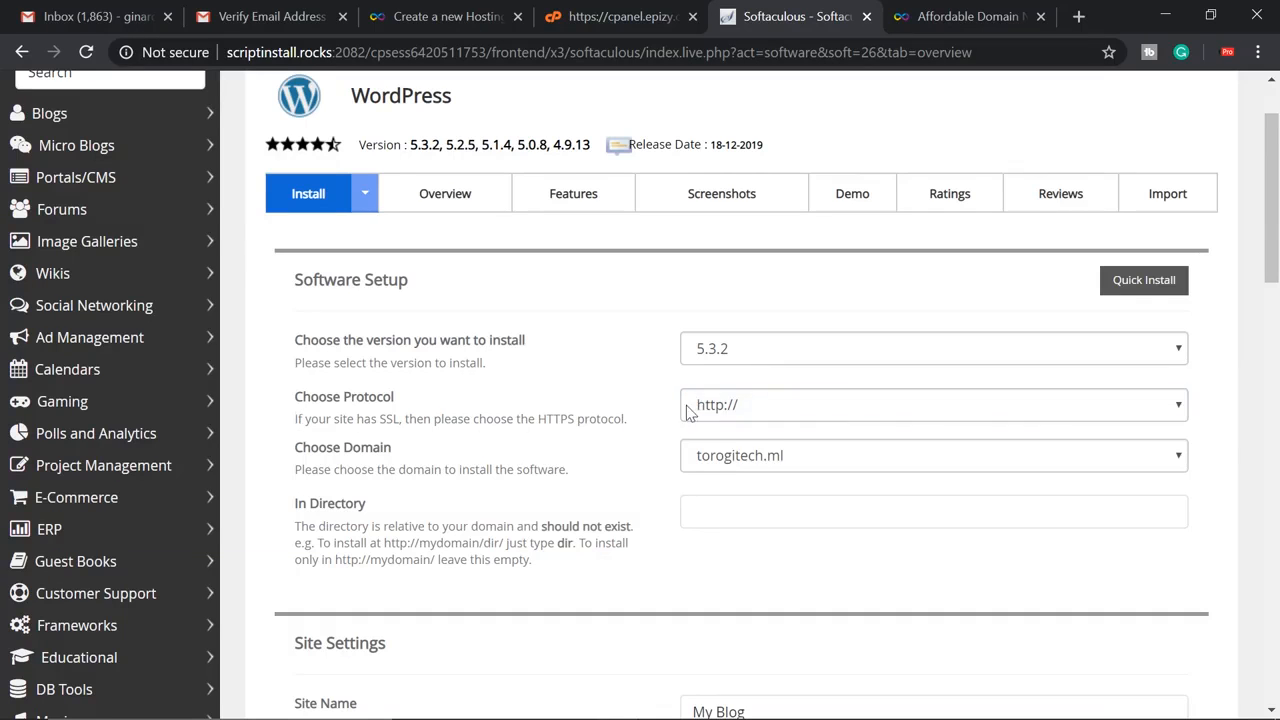
{"action": "scroll", "coordinate": [706, 412], "scroll_direction": "down", "scroll_amount": 1}
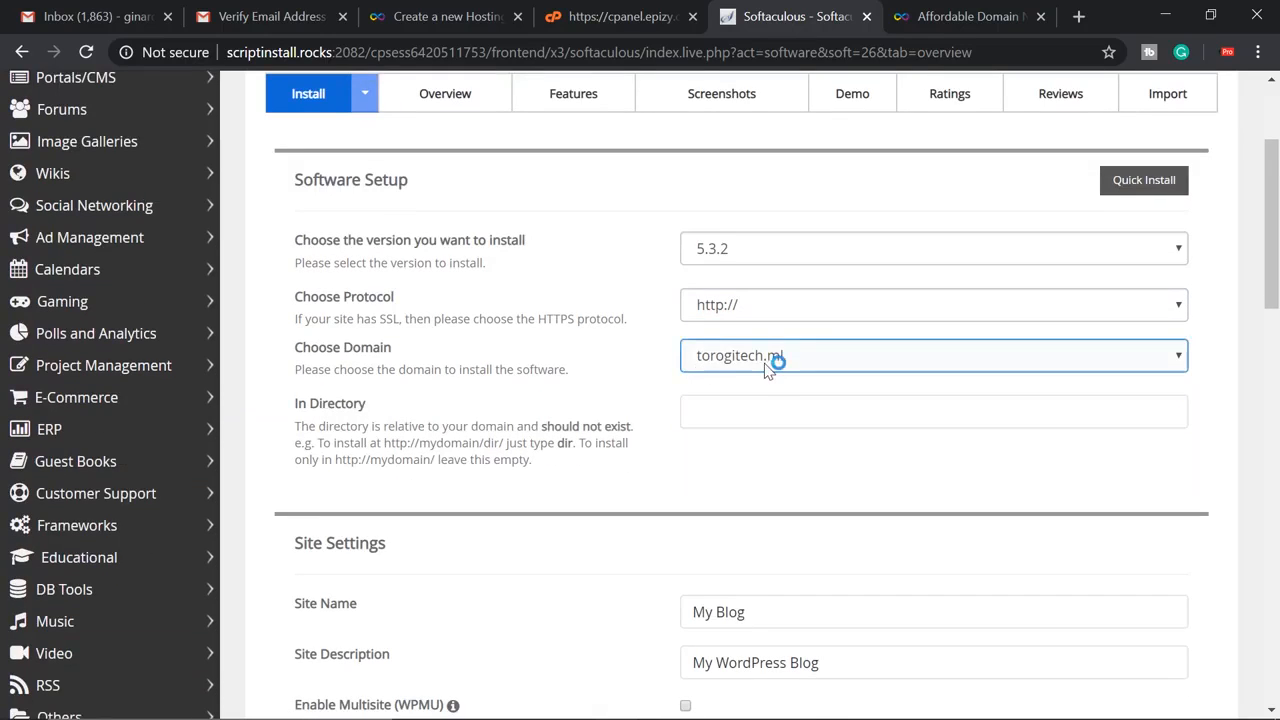
{"action": "scroll", "coordinate": [749, 409], "scroll_direction": "down", "scroll_amount": 2}
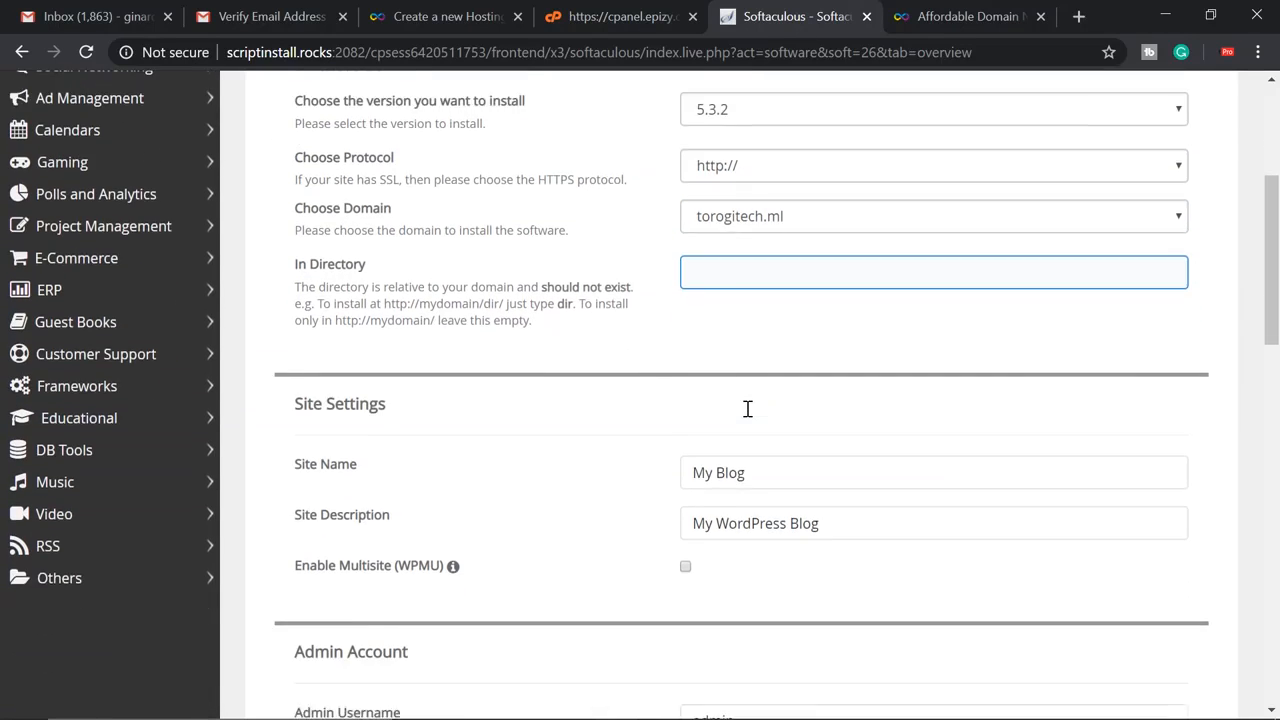
{"action": "triple_click", "coordinate": [702, 416]}
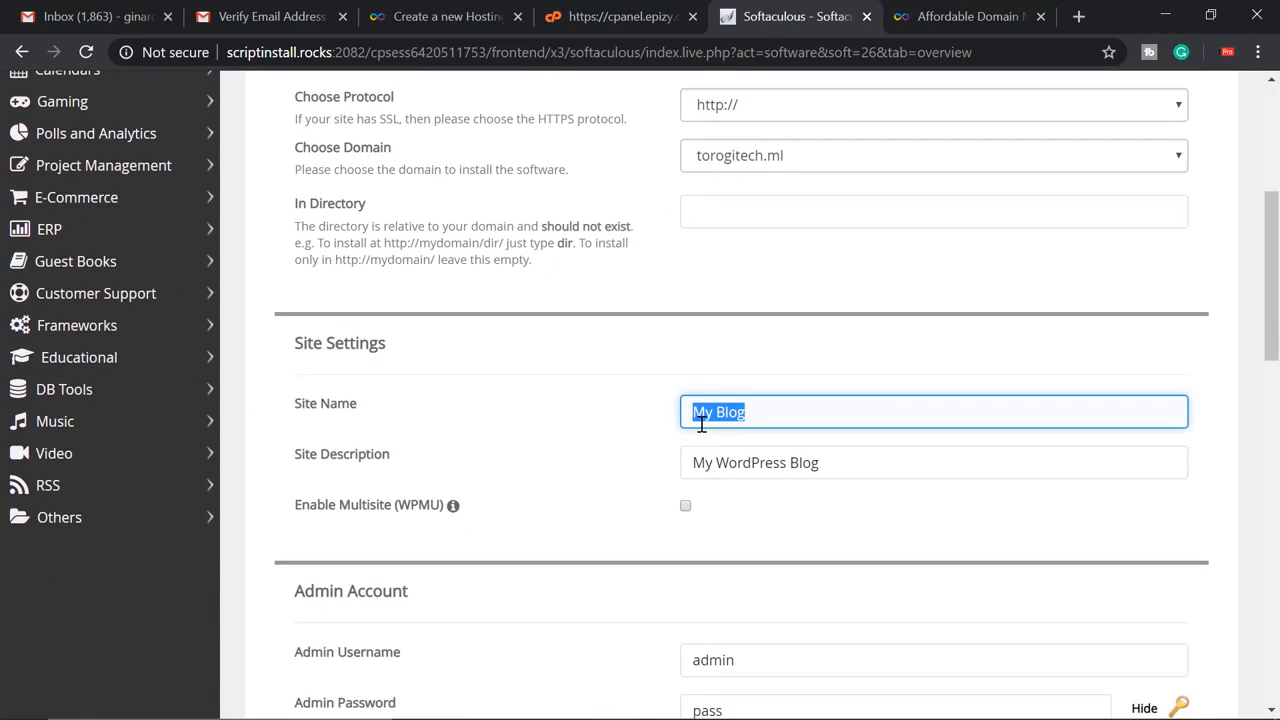
{"action": "type", "text": "torogitech"}
Set the site description to 'Simple tech tutorials' and enter a stronger admin password
{"action": "left_click_drag", "start_coordinate": [877, 466], "coordinate": [641, 480]}
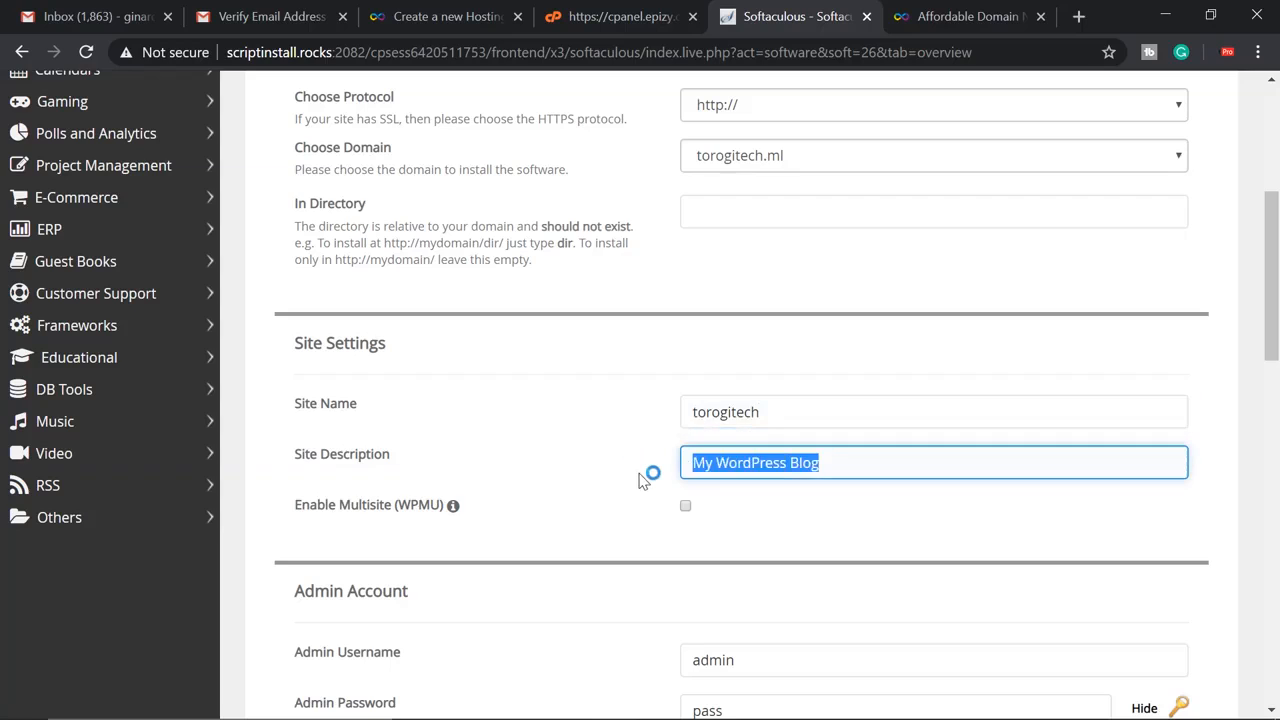
{"action": "type", "text": "Simple"}
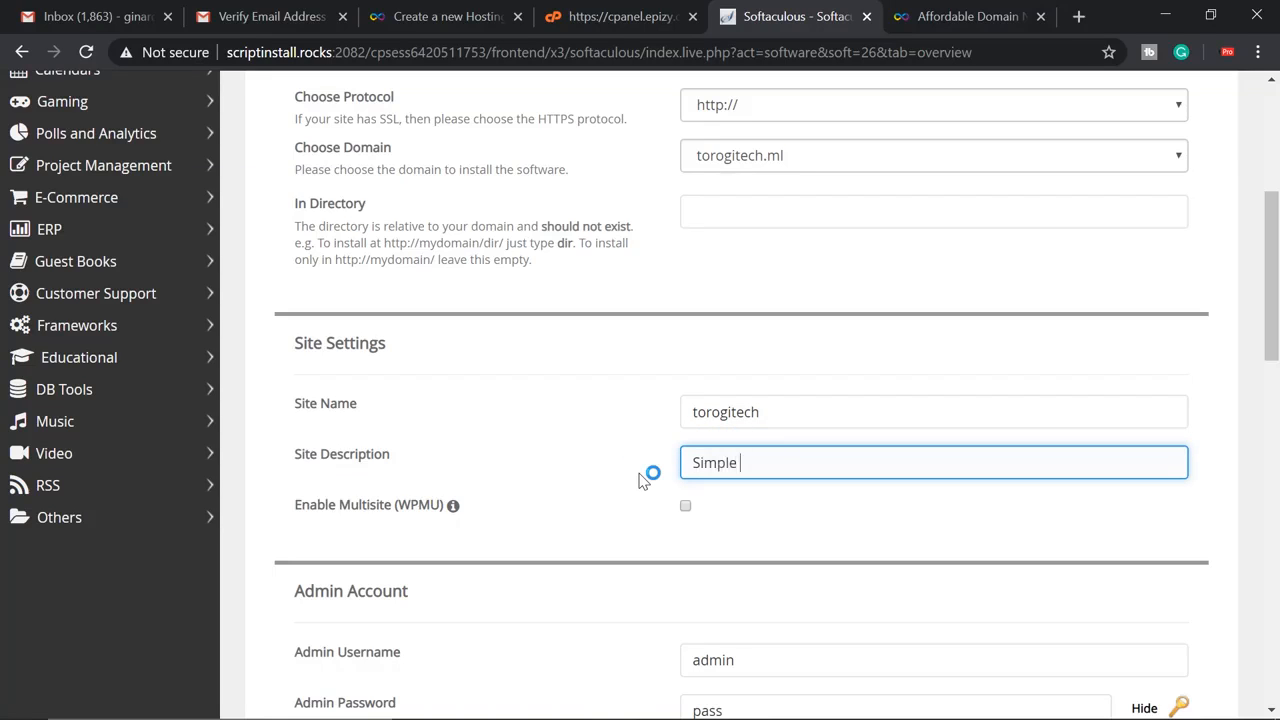
{"action": "type", "text": " tech tutorials"}
{"action": "scroll", "coordinate": [650, 472], "scroll_direction": "down", "scroll_amount": 3}
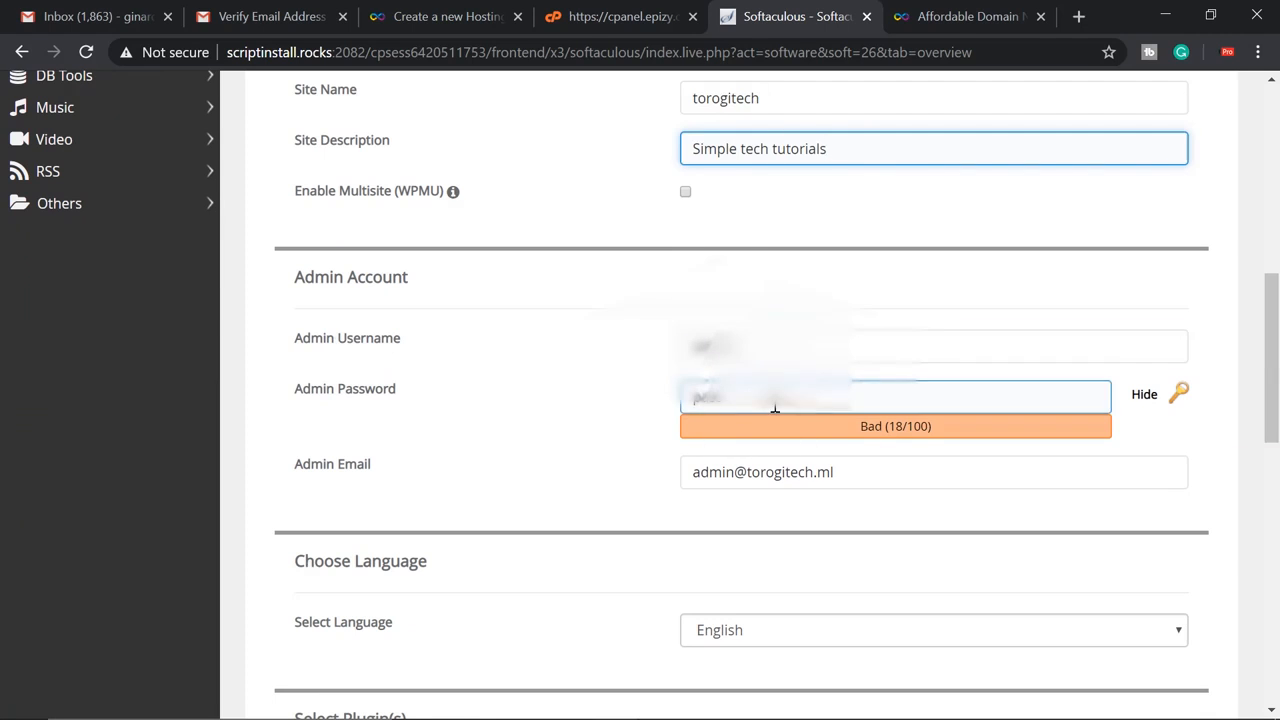
{"action": "double_click", "coordinate": [775, 407]}
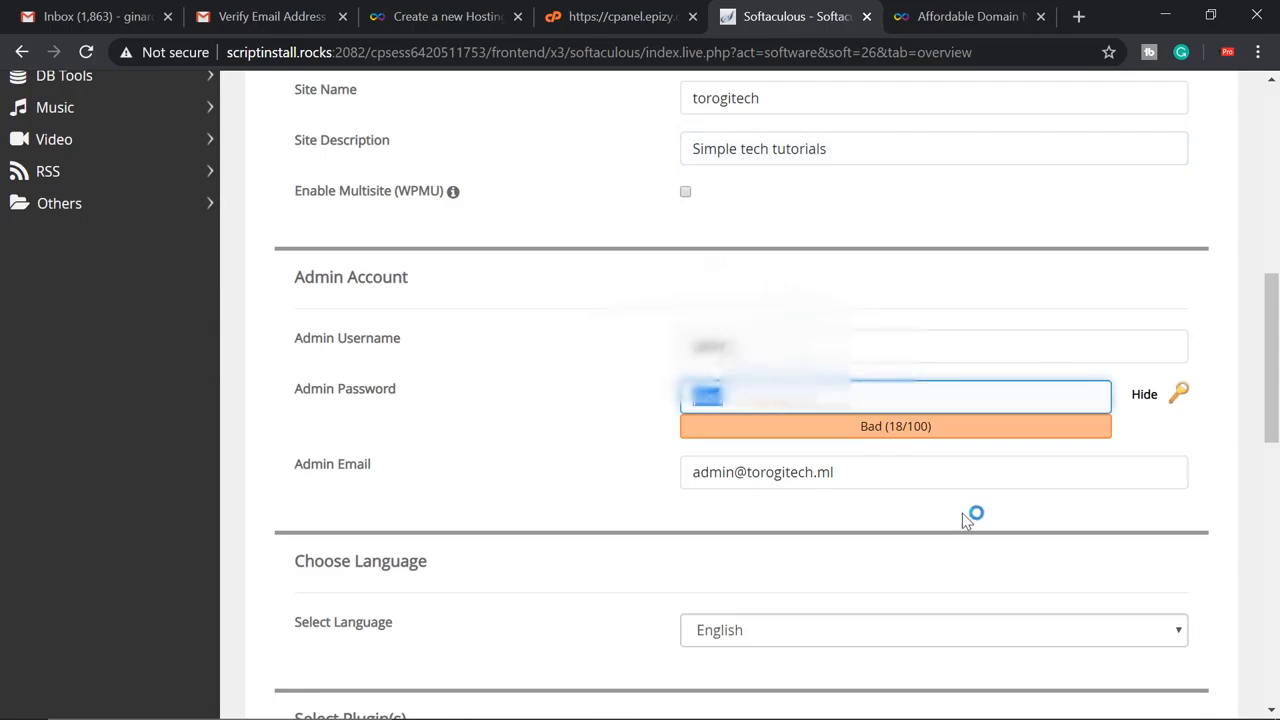
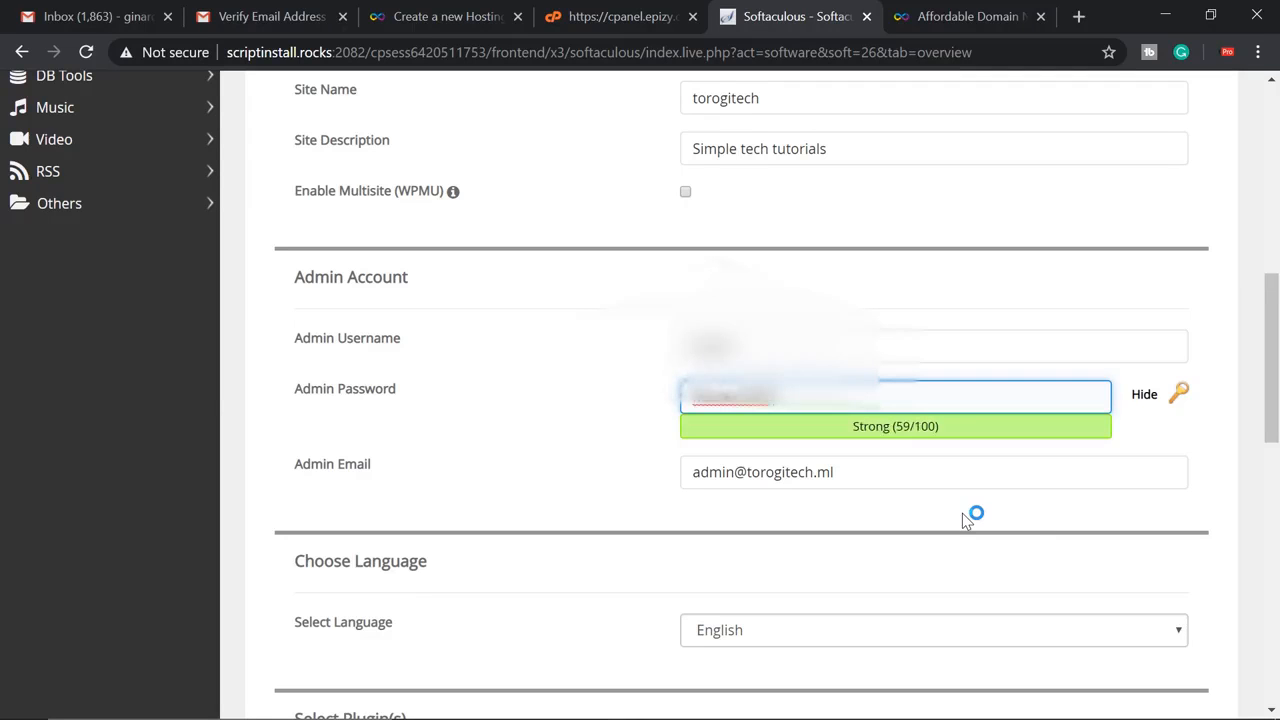
{"action": "left_click", "coordinate": [1005, 472]}
Select the EduExpert theme and launch the WordPress installation
{"action": "scroll", "coordinate": [880, 420], "scroll_direction": "down", "scroll_amount": 4}
{"action": "scroll", "coordinate": [880, 420], "scroll_direction": "down", "scroll_amount": 1}
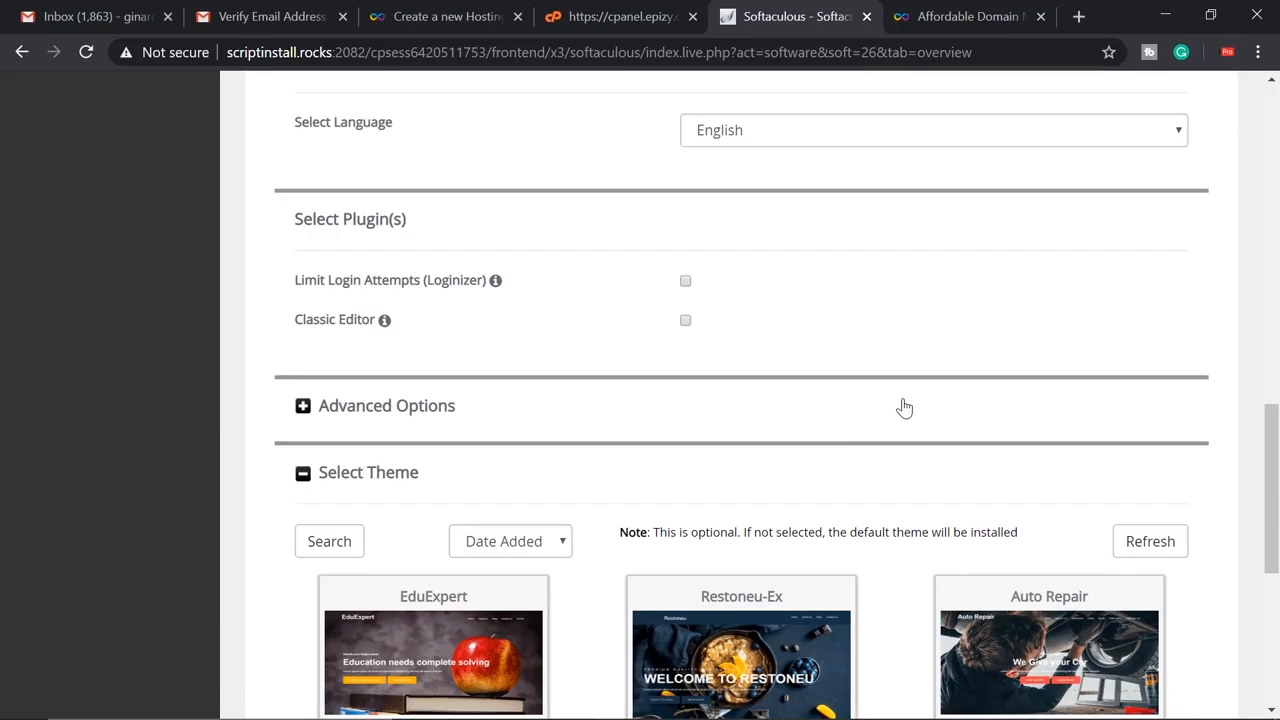
{"action": "scroll", "coordinate": [925, 433], "scroll_direction": "down", "scroll_amount": 2}
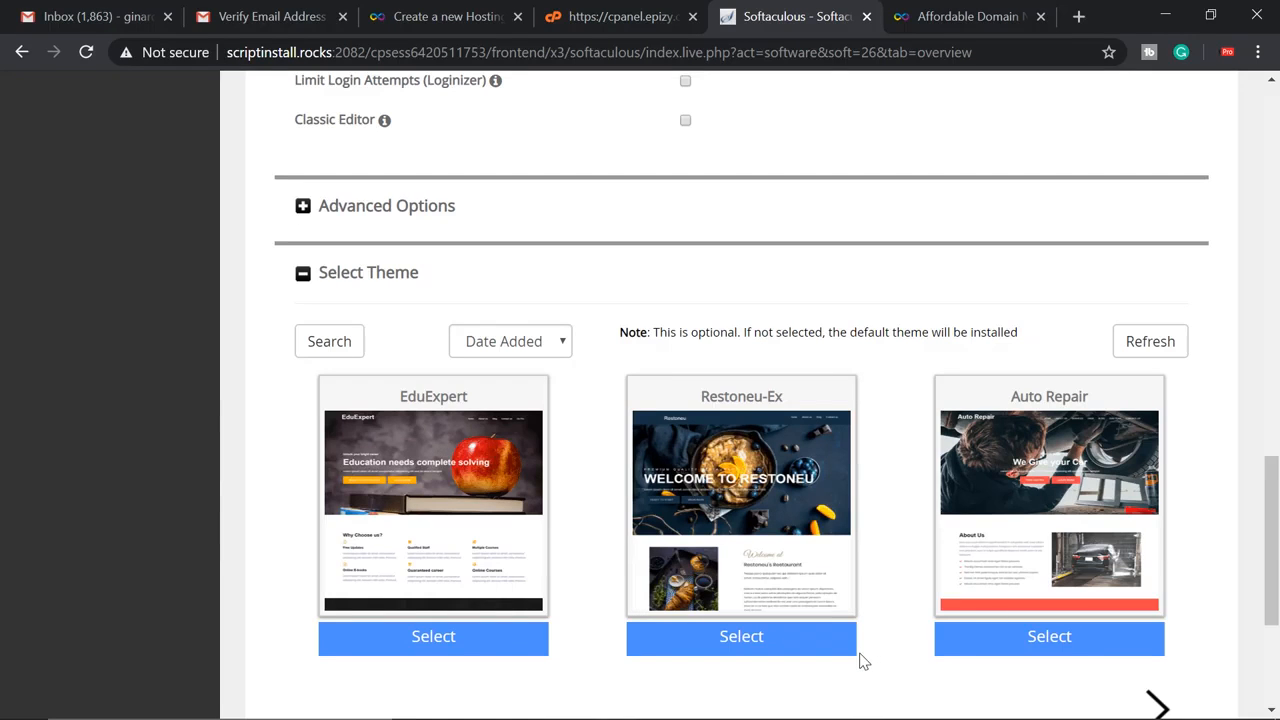
{"action": "mouse_move", "coordinate": [735, 555]}
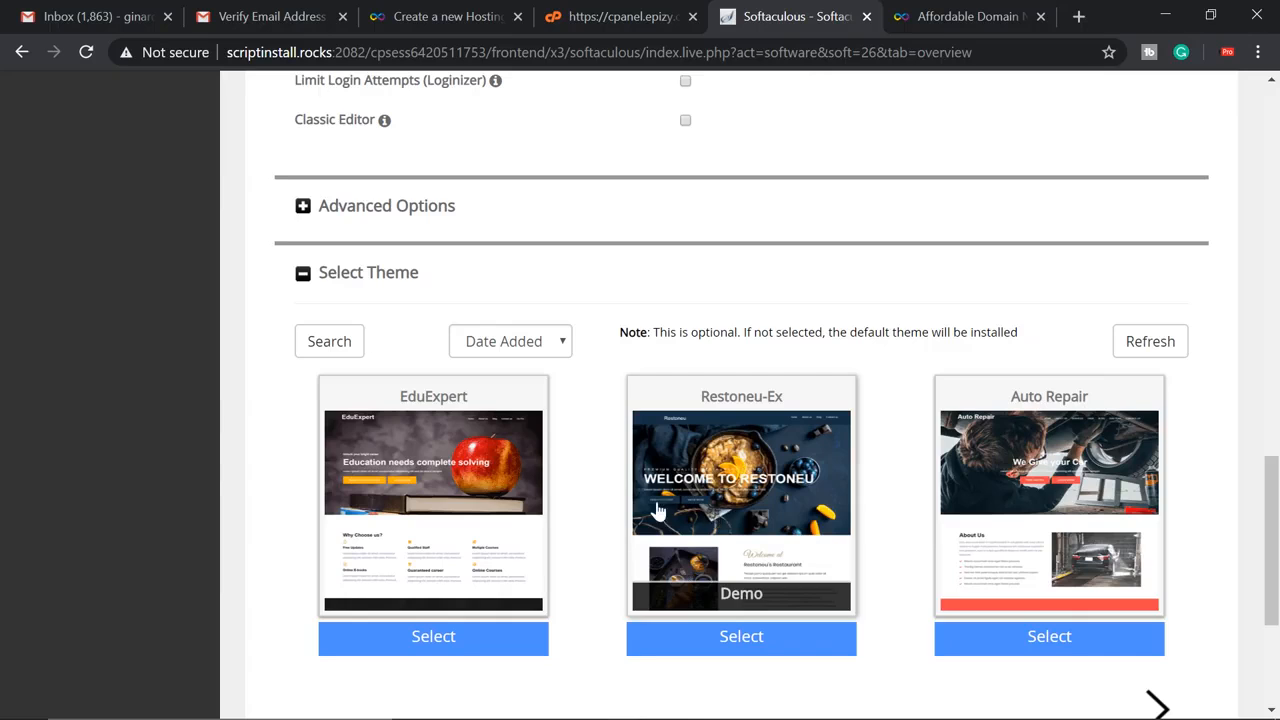
{"action": "left_click", "coordinate": [433, 636]}
{"action": "scroll", "coordinate": [741, 500], "scroll_direction": "down", "scroll_amount": 2}
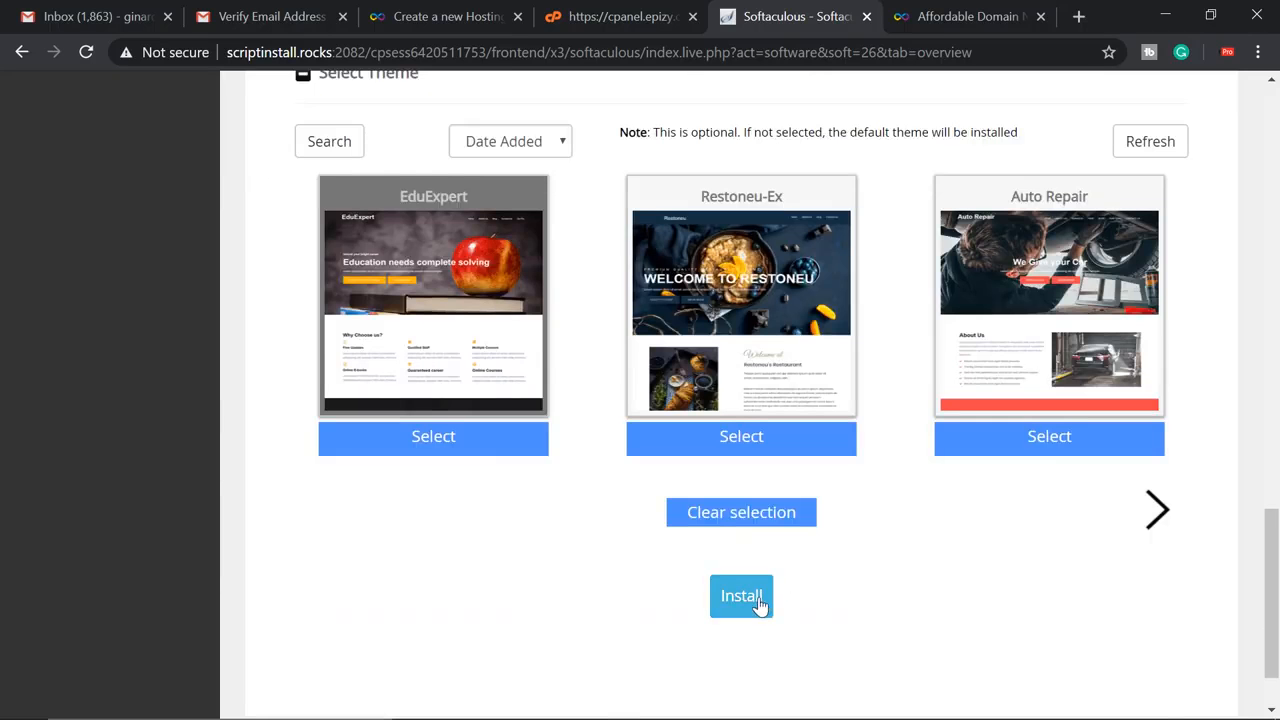
{"action": "left_click", "coordinate": [741, 597]}
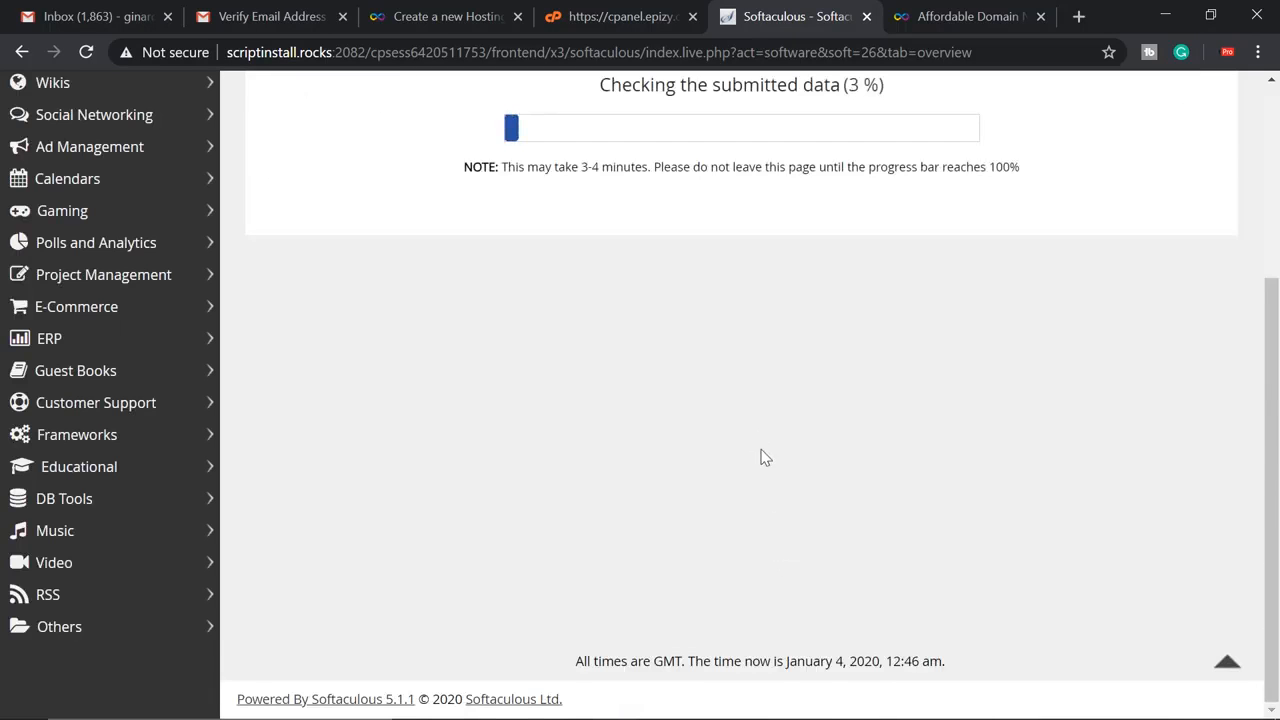
{"action": "scroll", "coordinate": [766, 443], "scroll_direction": "up", "scroll_amount": 3}
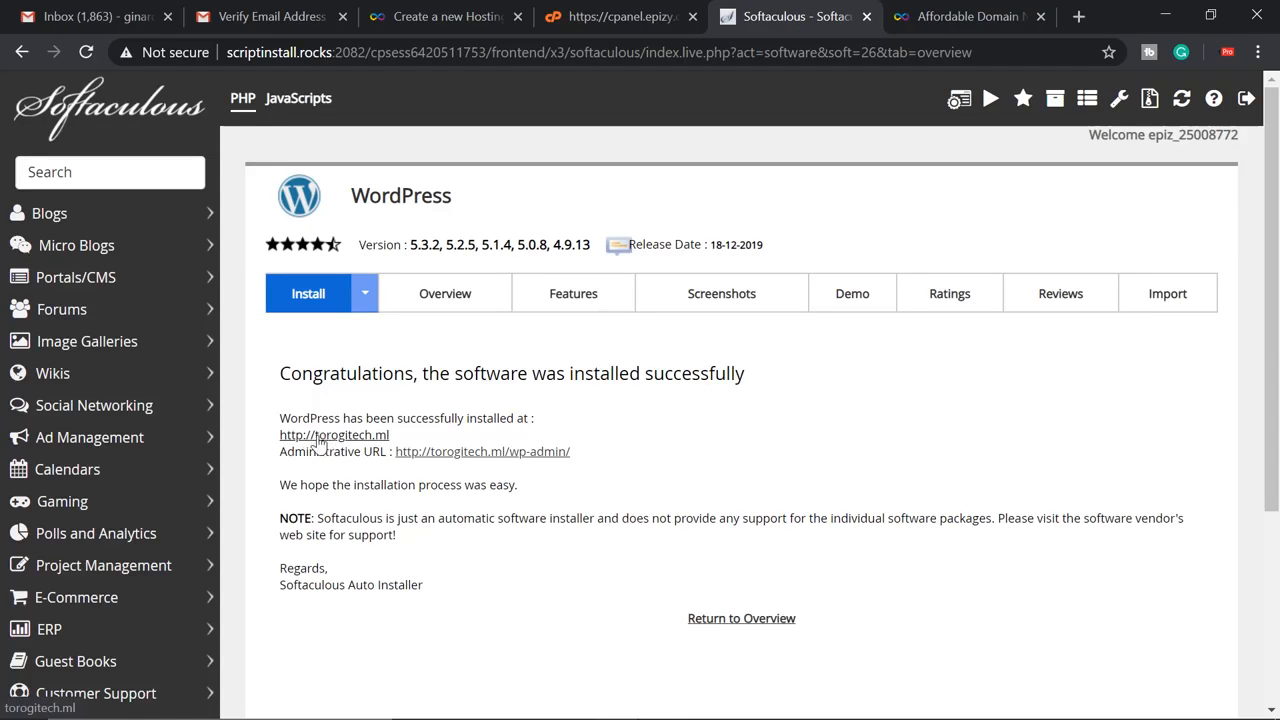
{"action": "right_click", "coordinate": [360, 434]}
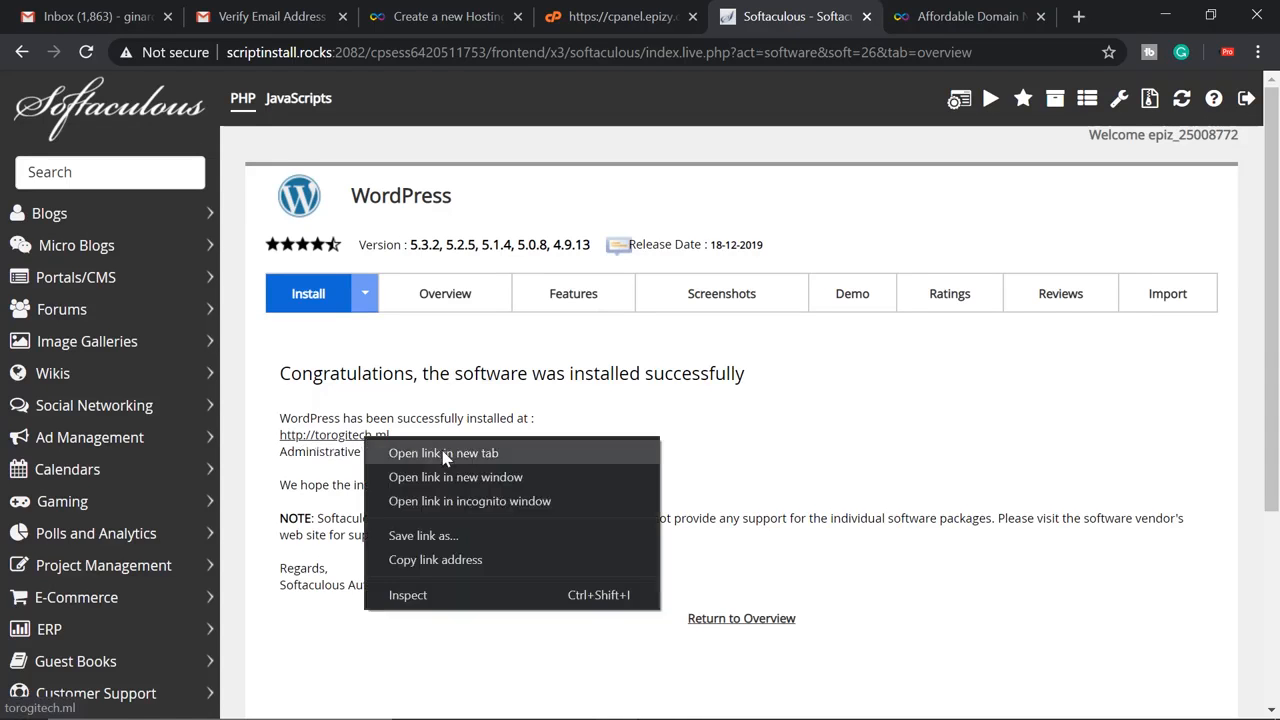
{"action": "left_click", "coordinate": [440, 450]}
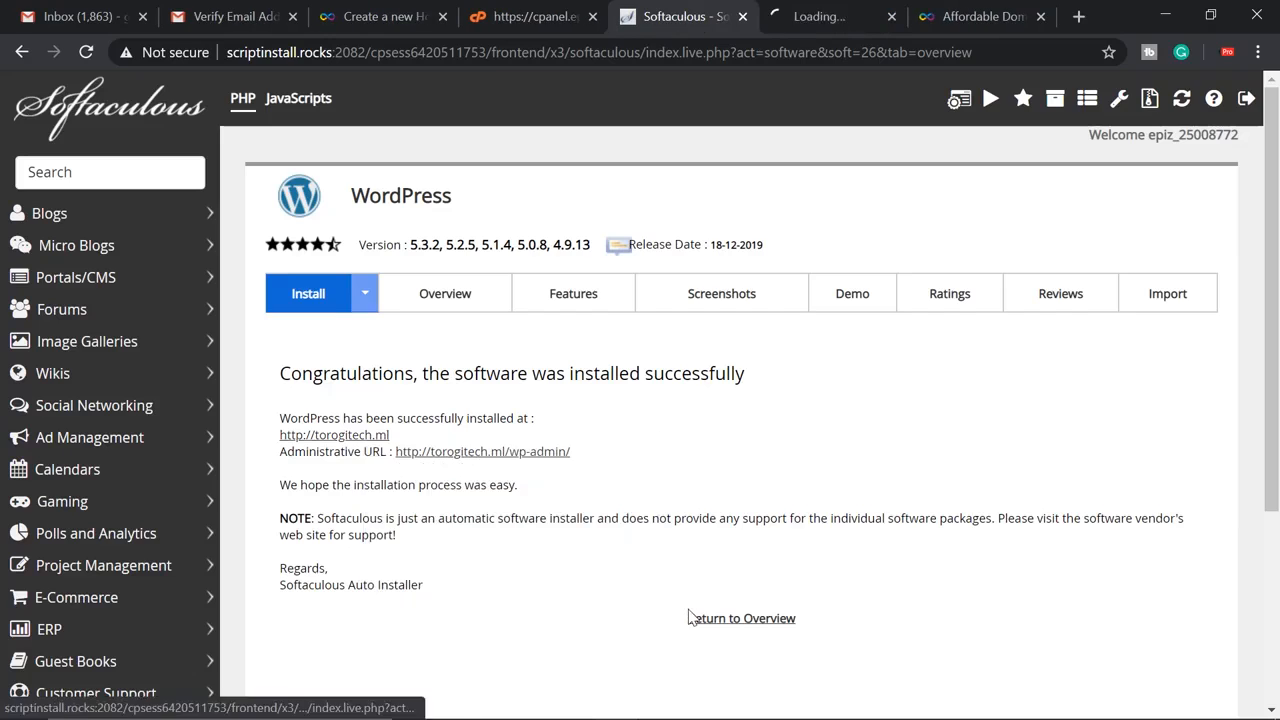
{"action": "left_click", "coordinate": [828, 18]}
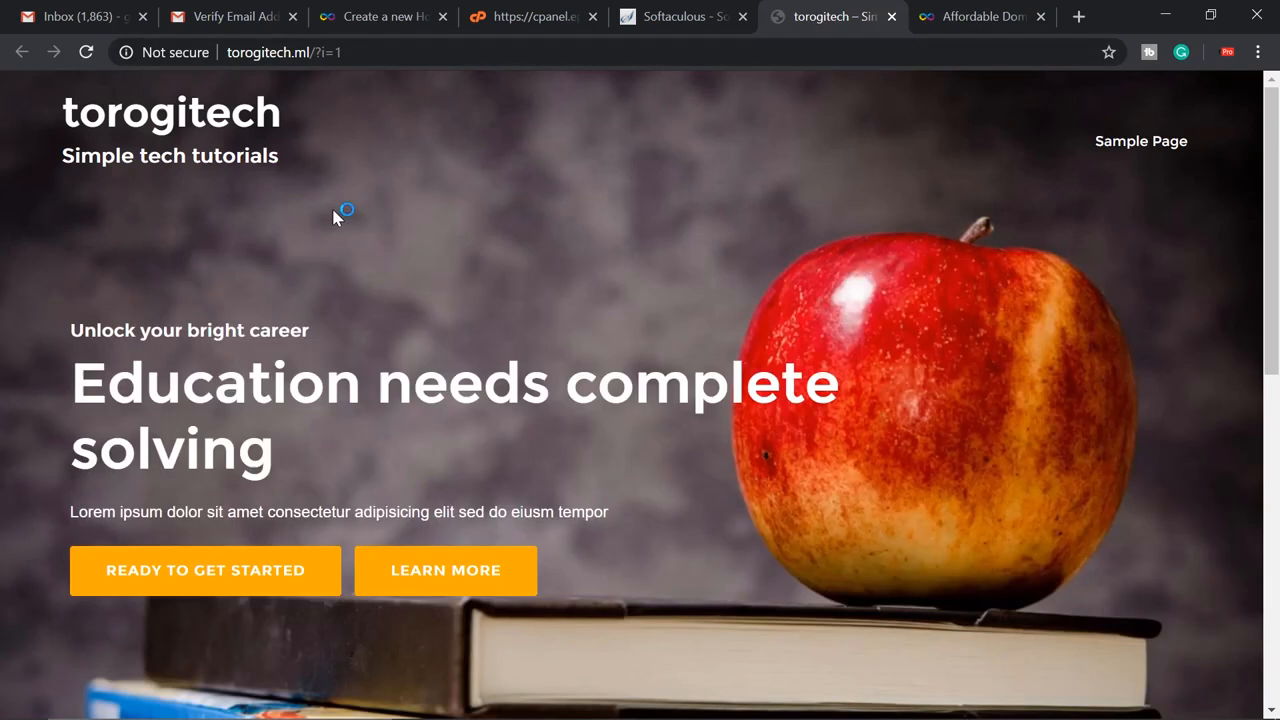
Review the Softaculous installation confirmation, then return to the live torogitech site tab
{"action": "scroll", "coordinate": [356, 200], "scroll_direction": "down", "scroll_amount": 5}
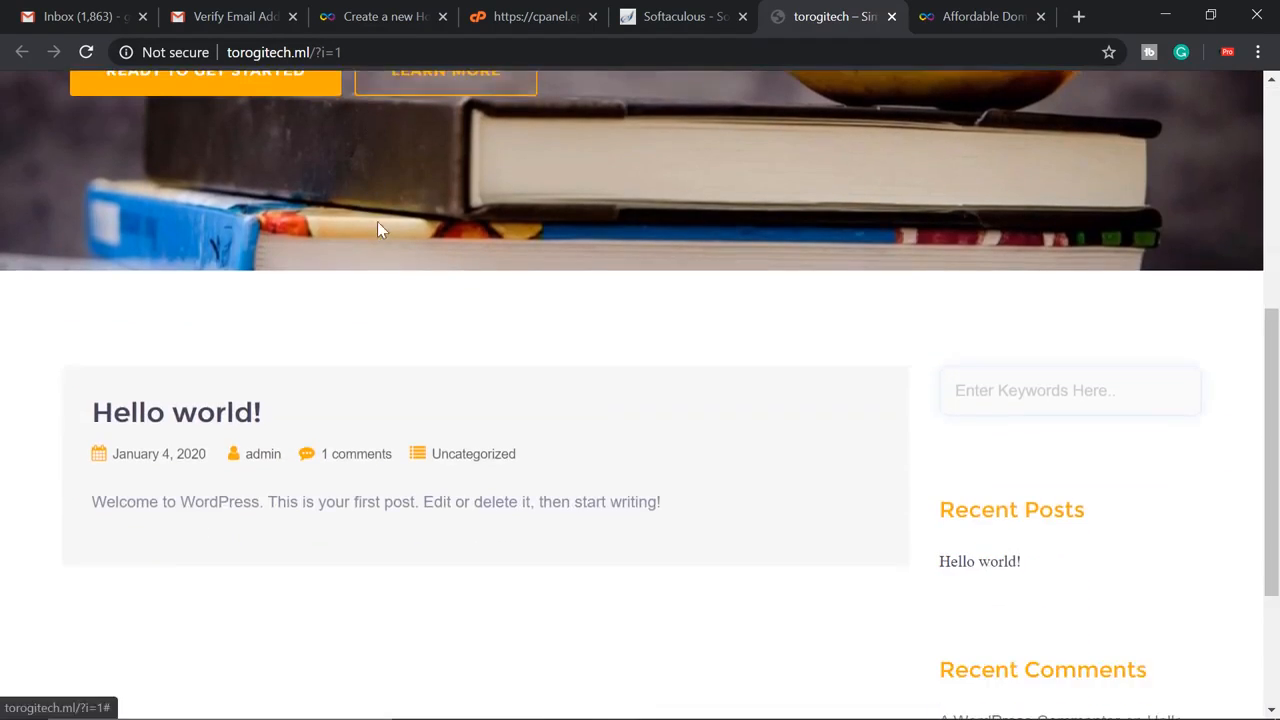
{"action": "scroll", "coordinate": [395, 240], "scroll_direction": "down", "scroll_amount": 3}
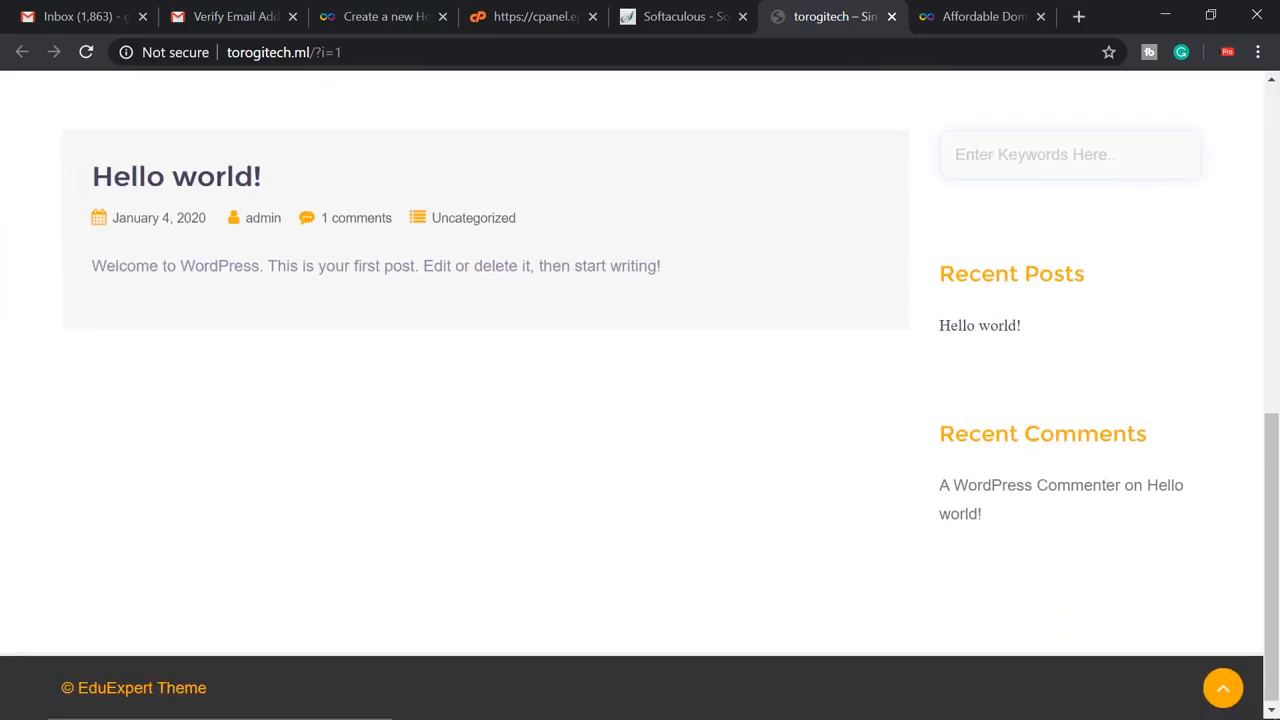
{"action": "scroll", "coordinate": [421, 279], "scroll_direction": "up", "scroll_amount": 8}
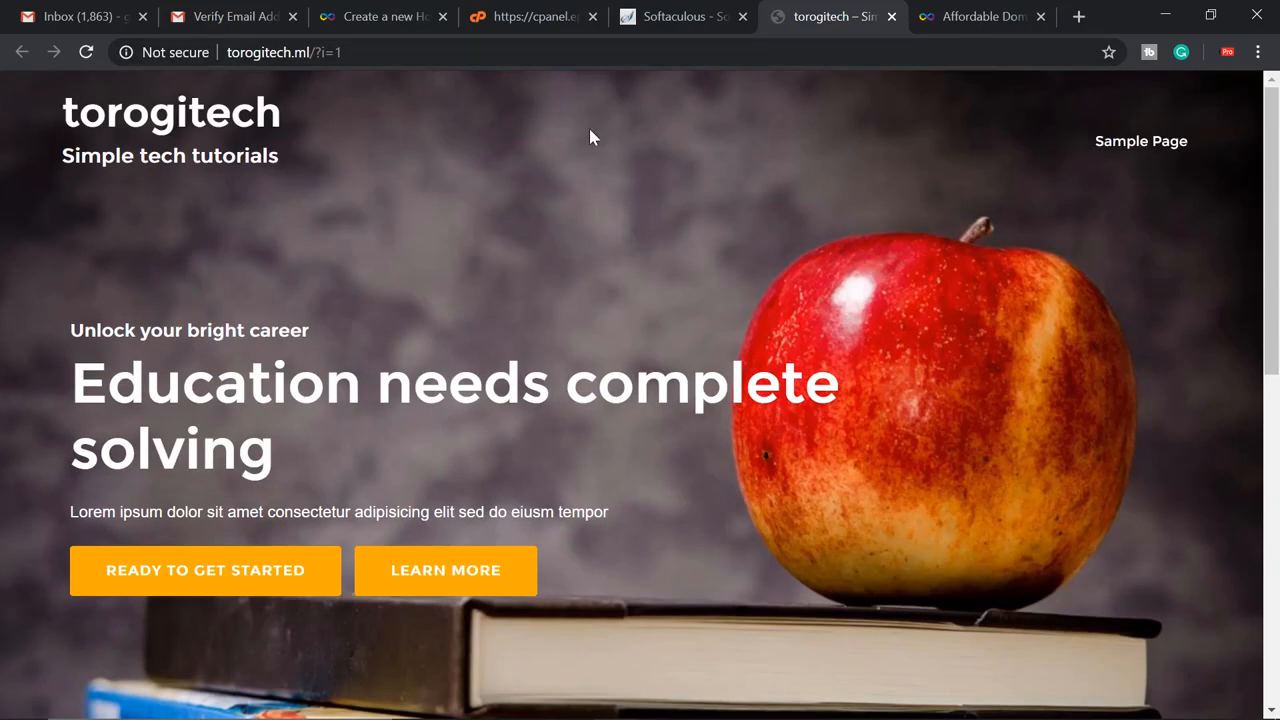
{"action": "left_click", "coordinate": [703, 12]}
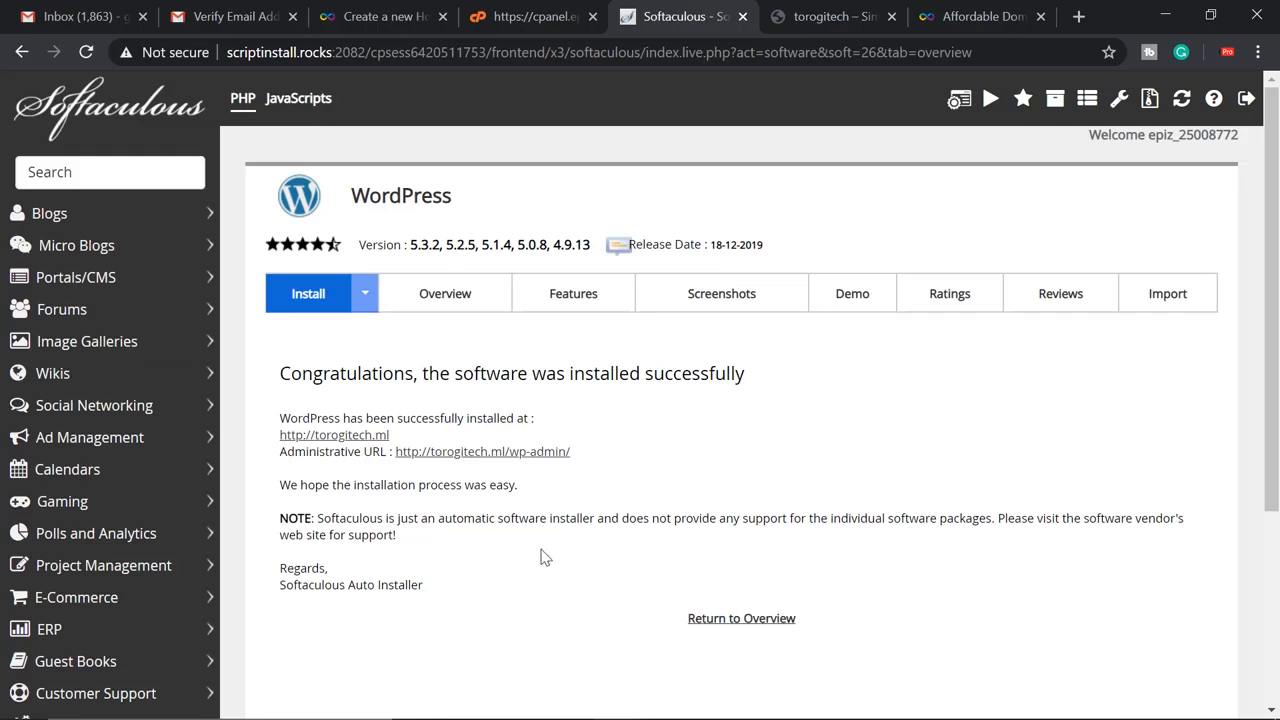
{"action": "left_click", "coordinate": [840, 14]}
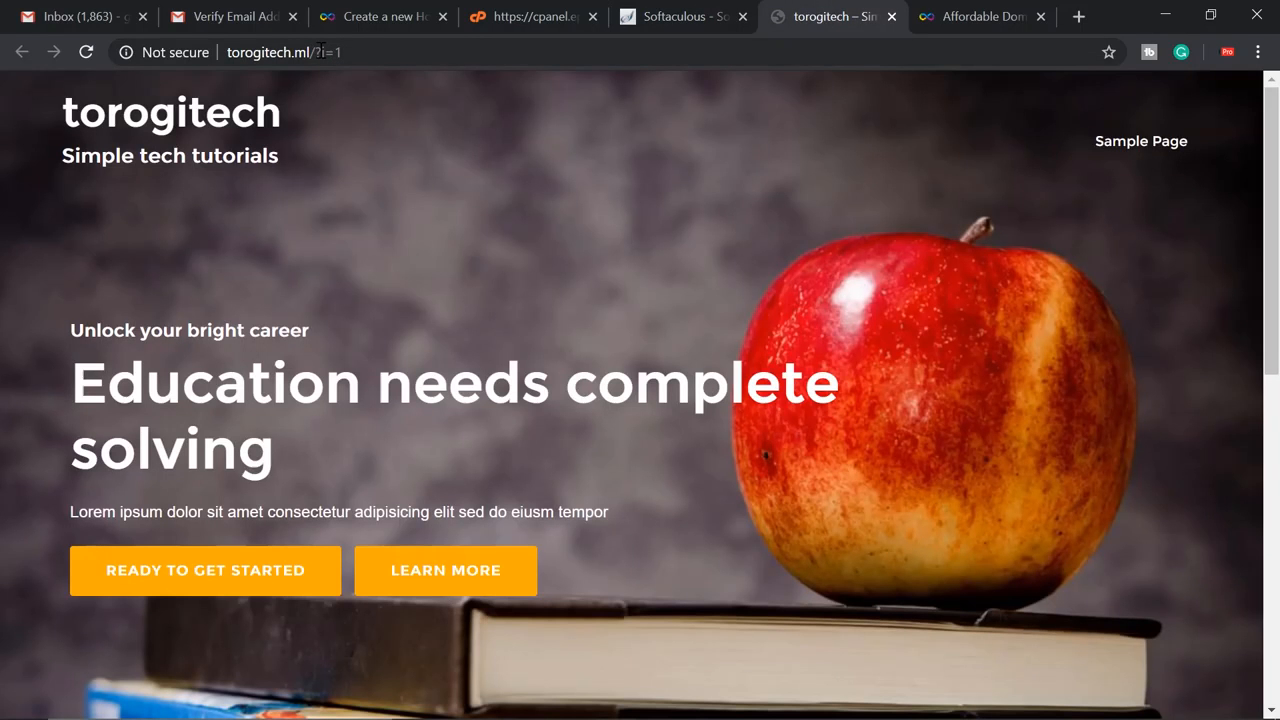
Change the site address to torogitech.ml/wp-admin, then go back to the installation success page
{"action": "left_click", "coordinate": [322, 52]}
{"action": "key", "text": "BackSpace"}
{"action": "key", "text": "BackSpace"}
{"action": "key", "text": "BackSpace"}
{"action": "key", "text": "BackSpace"}
{"action": "type", "text": "wp"}
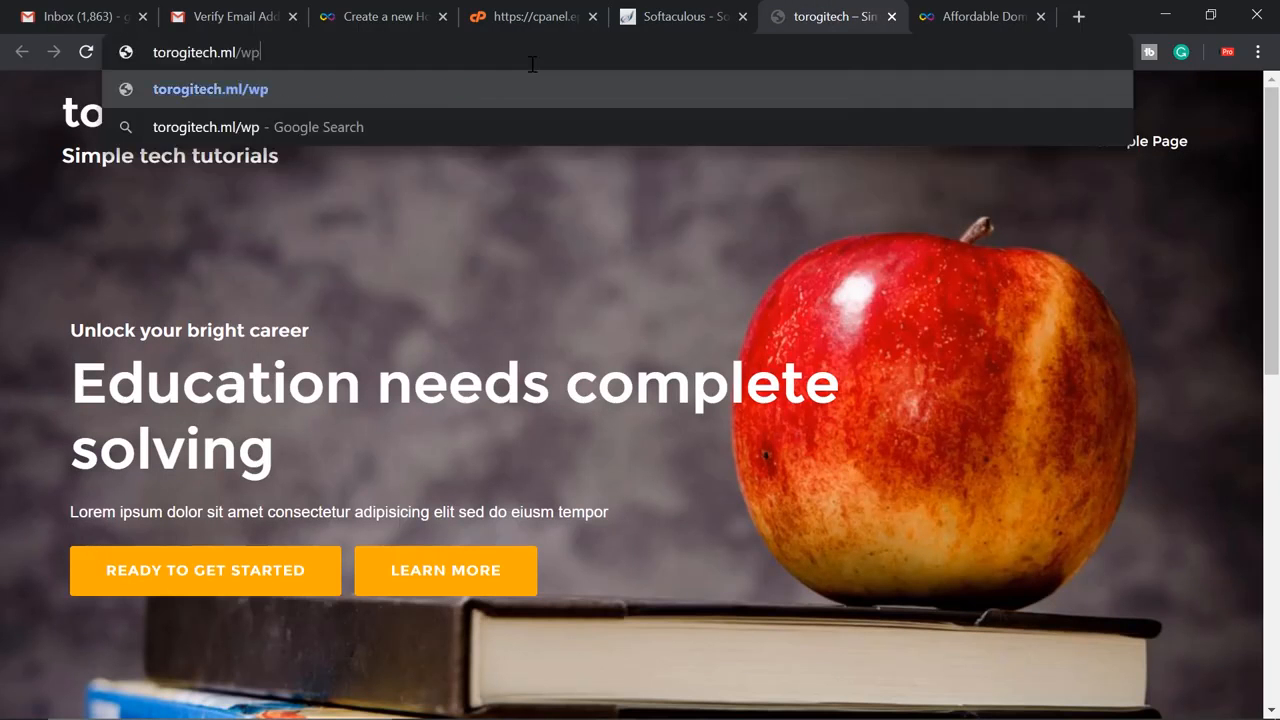
{"action": "type", "text": "-admin"}
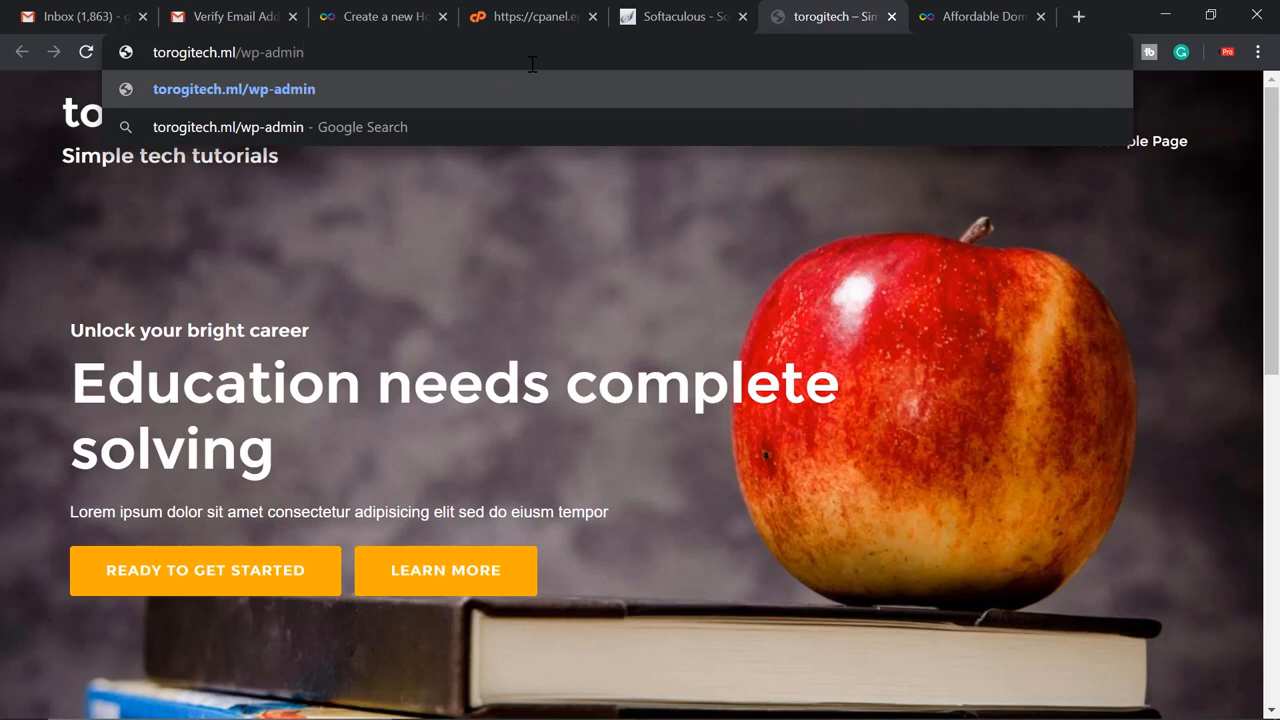
{"action": "left_click", "coordinate": [674, 8]}
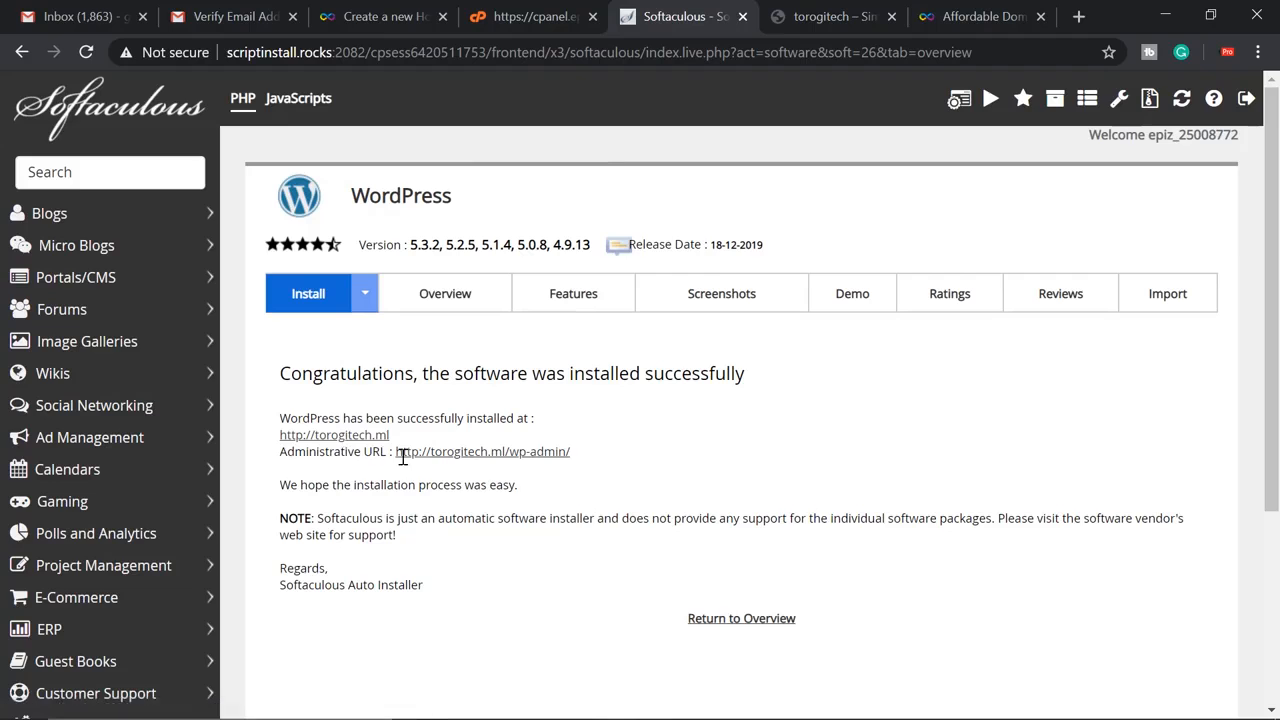
{"action": "left_click", "coordinate": [478, 452]}
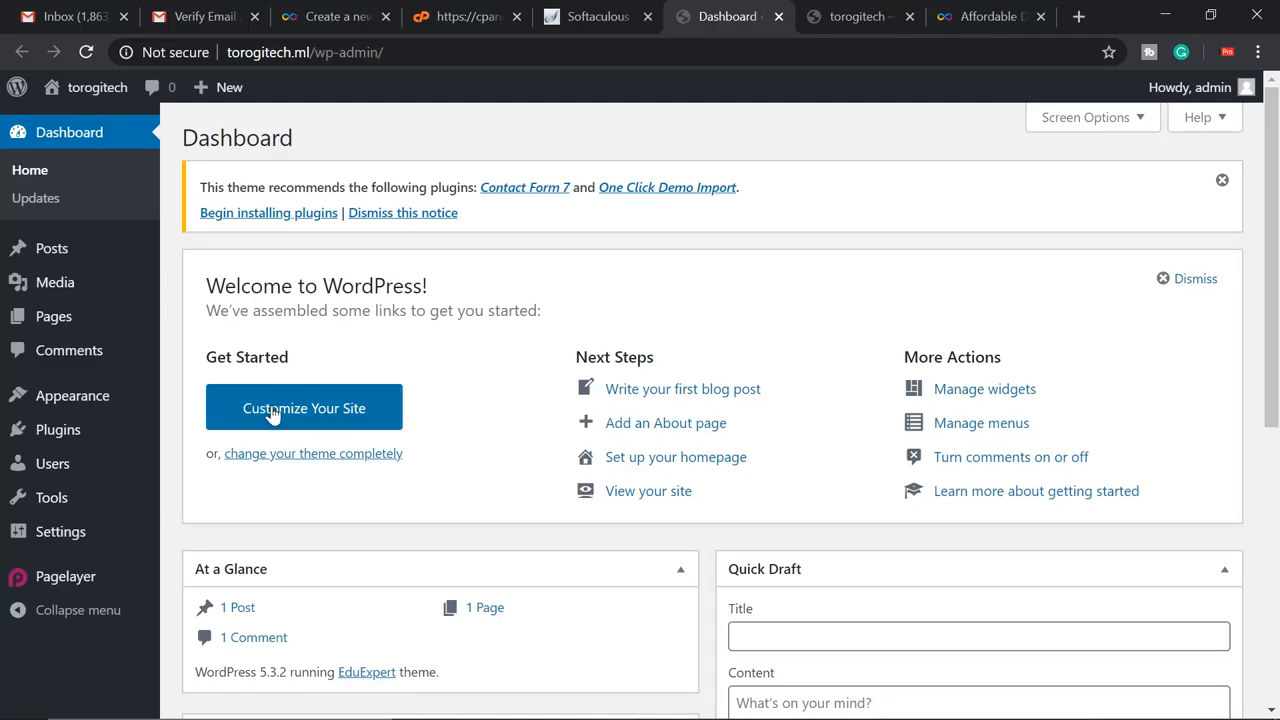
{"action": "left_click", "coordinate": [340, 418]}
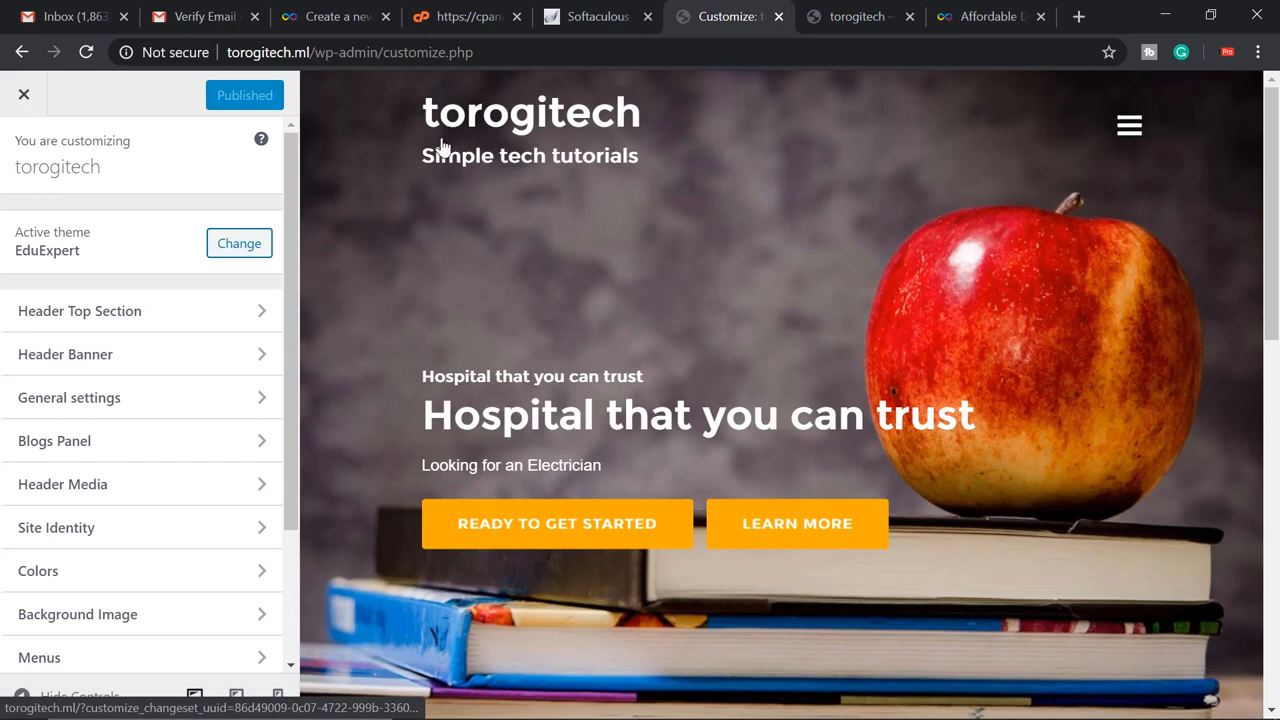
In Header Banner > Banner Background: Image, choose THUMBSBLU from Documents to upload
{"action": "left_click", "coordinate": [524, 120]}
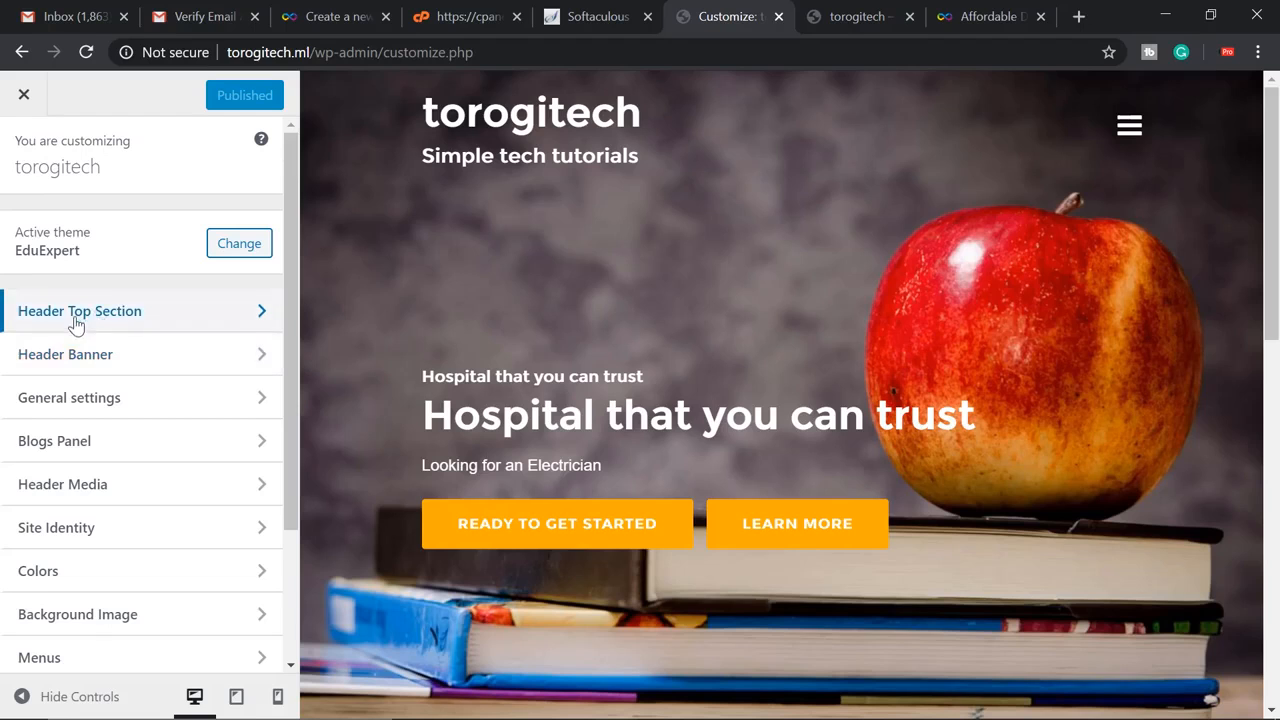
{"action": "left_click", "coordinate": [103, 356]}
{"action": "left_click", "coordinate": [23, 163]}
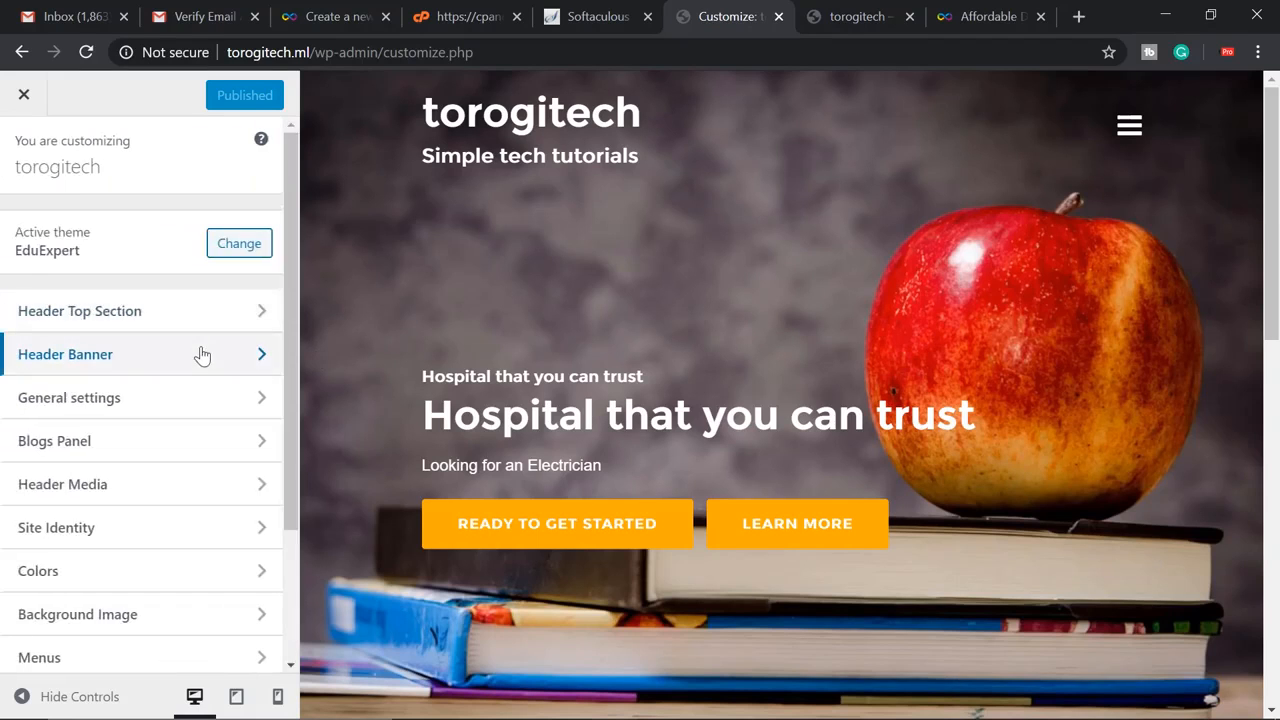
{"action": "left_click", "coordinate": [193, 370]}
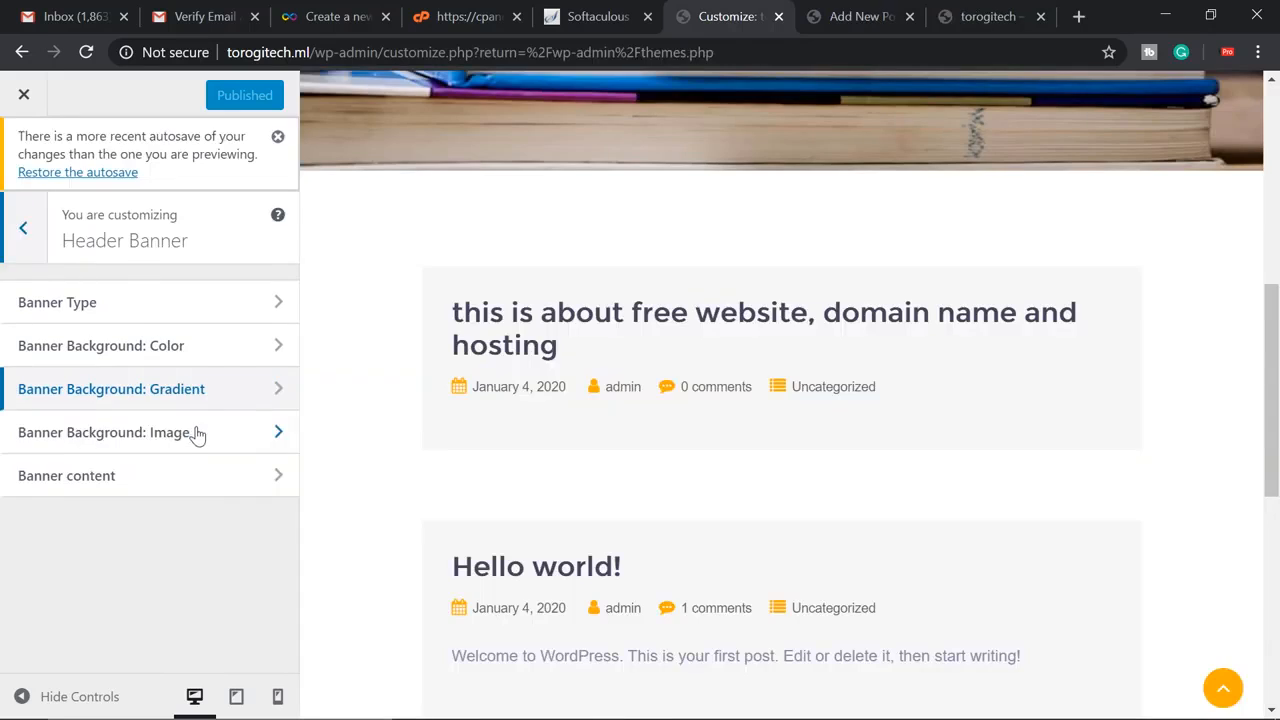
{"action": "left_click", "coordinate": [195, 433]}
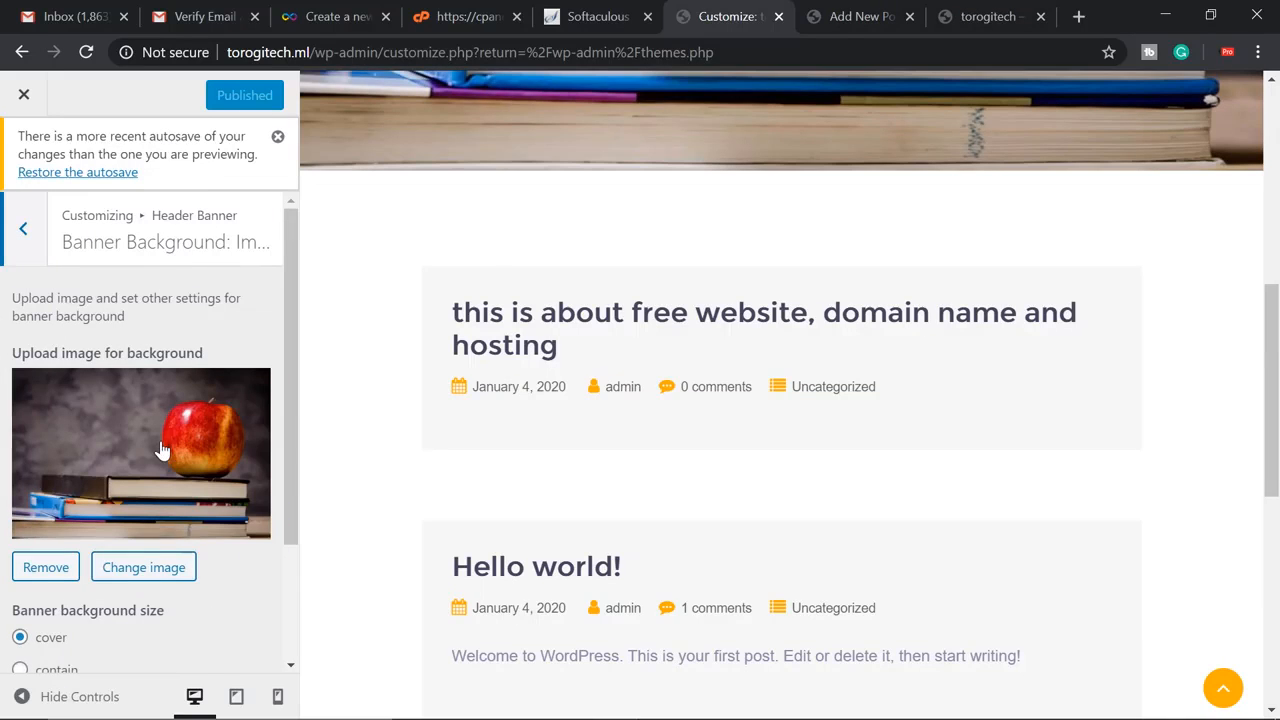
{"action": "left_click", "coordinate": [126, 566]}
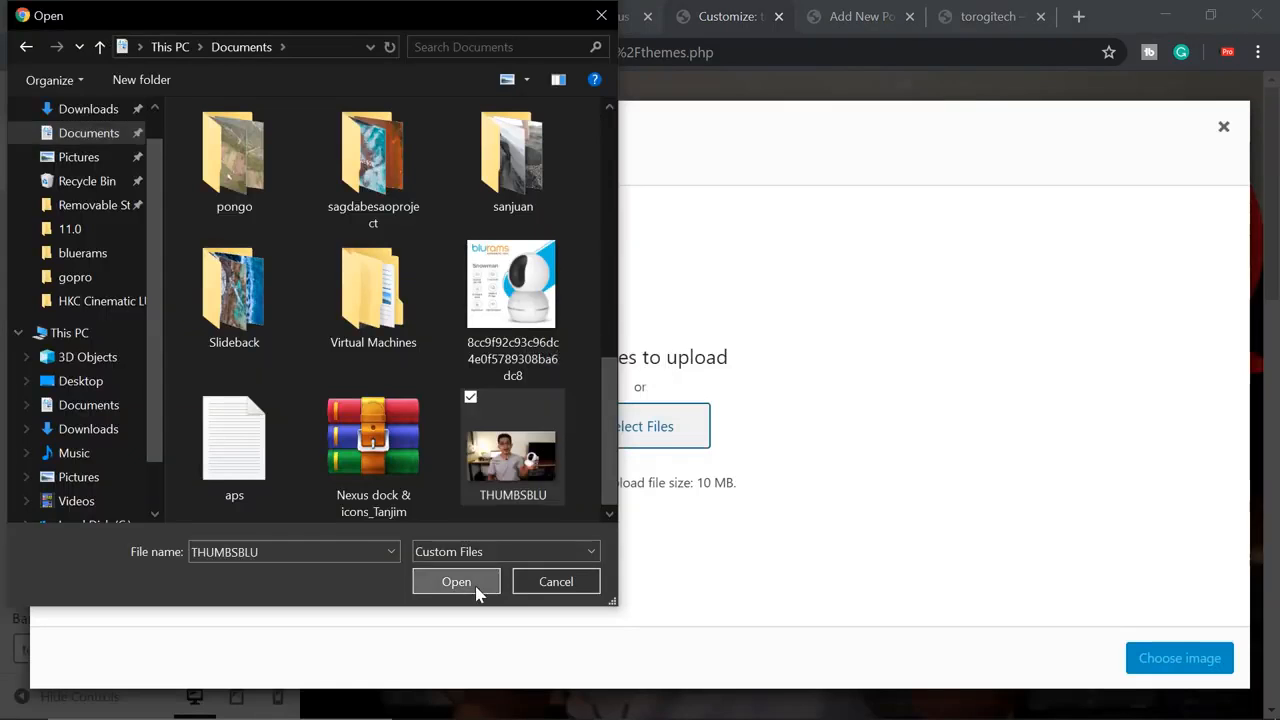
{"action": "left_click", "coordinate": [456, 582]}
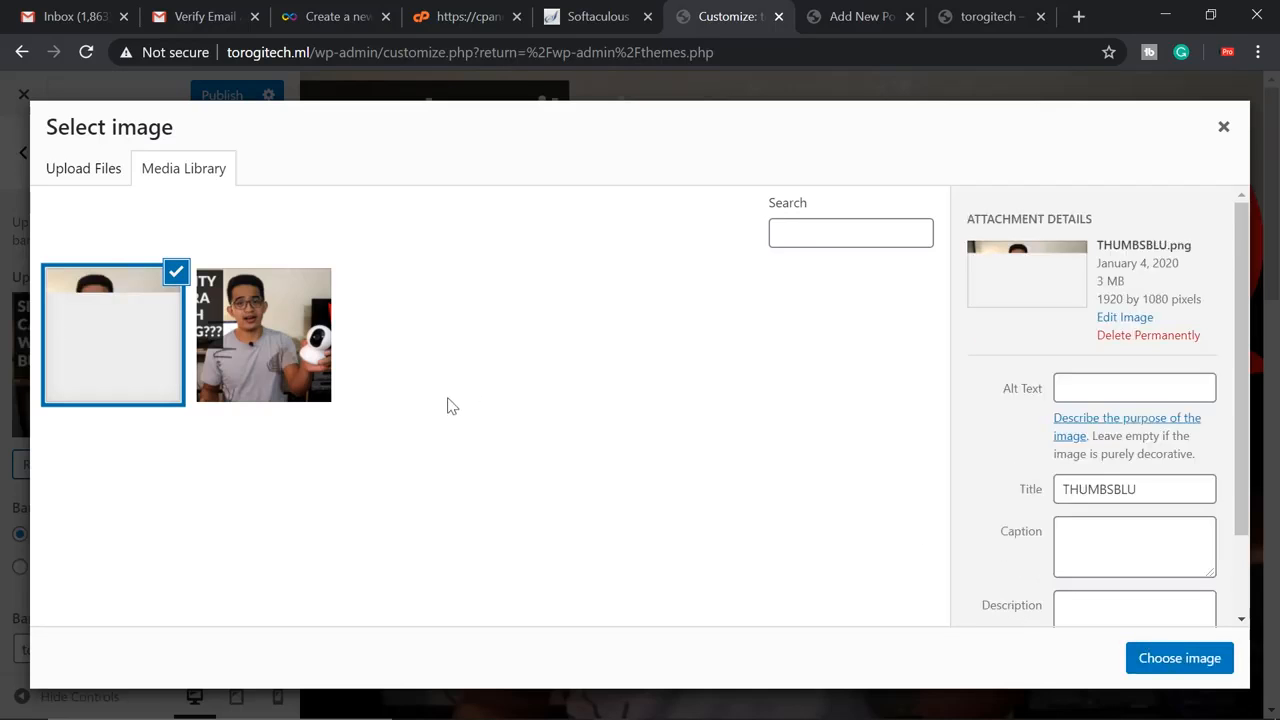
Set the uploaded THUMBSBLU photo as the banner background and publish the Customizer change
{"action": "left_click", "coordinate": [1180, 658]}
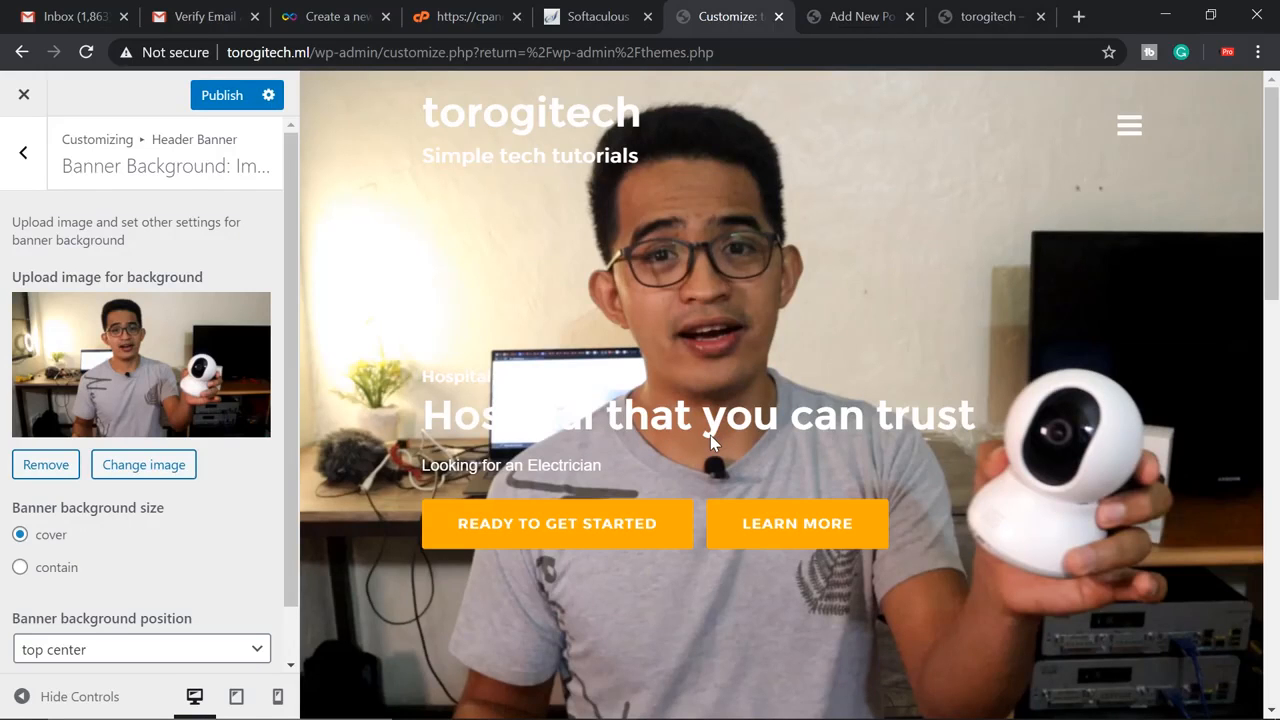
{"action": "scroll", "coordinate": [709, 440], "scroll_direction": "down", "scroll_amount": 3}
{"action": "scroll", "coordinate": [689, 429], "scroll_direction": "down", "scroll_amount": 4}
{"action": "scroll", "coordinate": [680, 430], "scroll_direction": "up", "scroll_amount": 6}
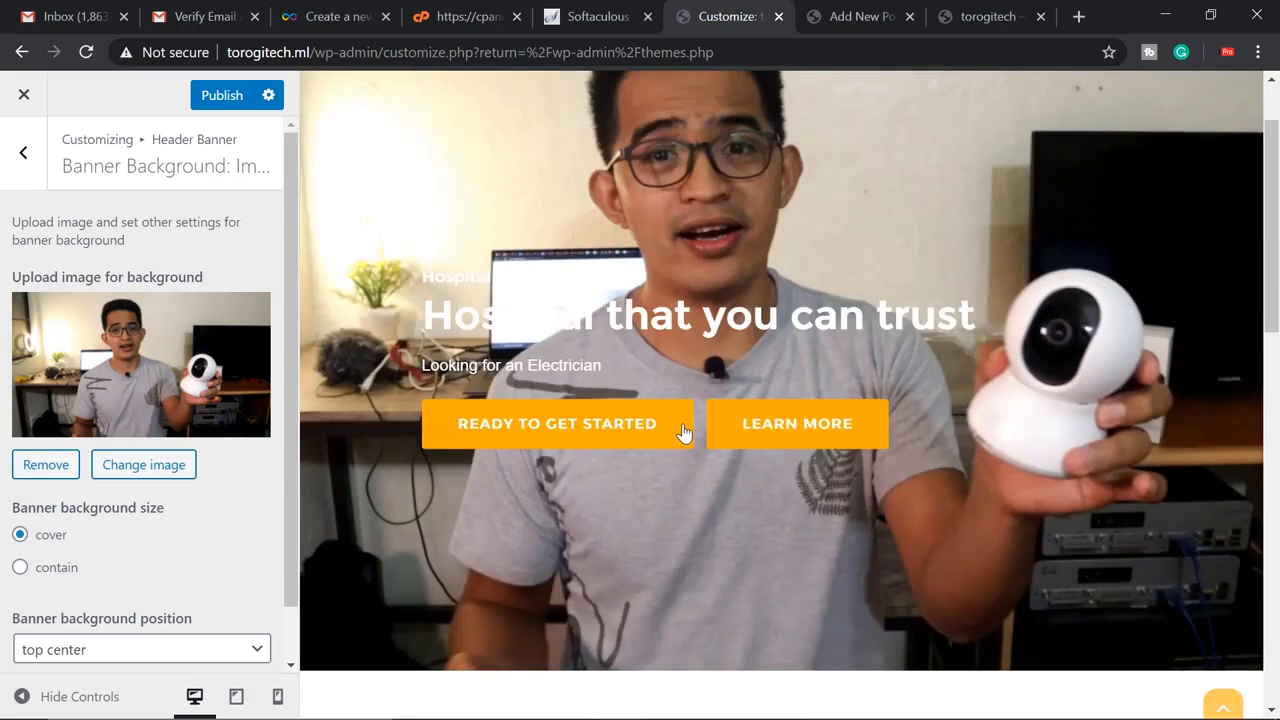
{"action": "scroll", "coordinate": [680, 430], "scroll_direction": "up", "scroll_amount": 1}
{"action": "left_click", "coordinate": [222, 97]}
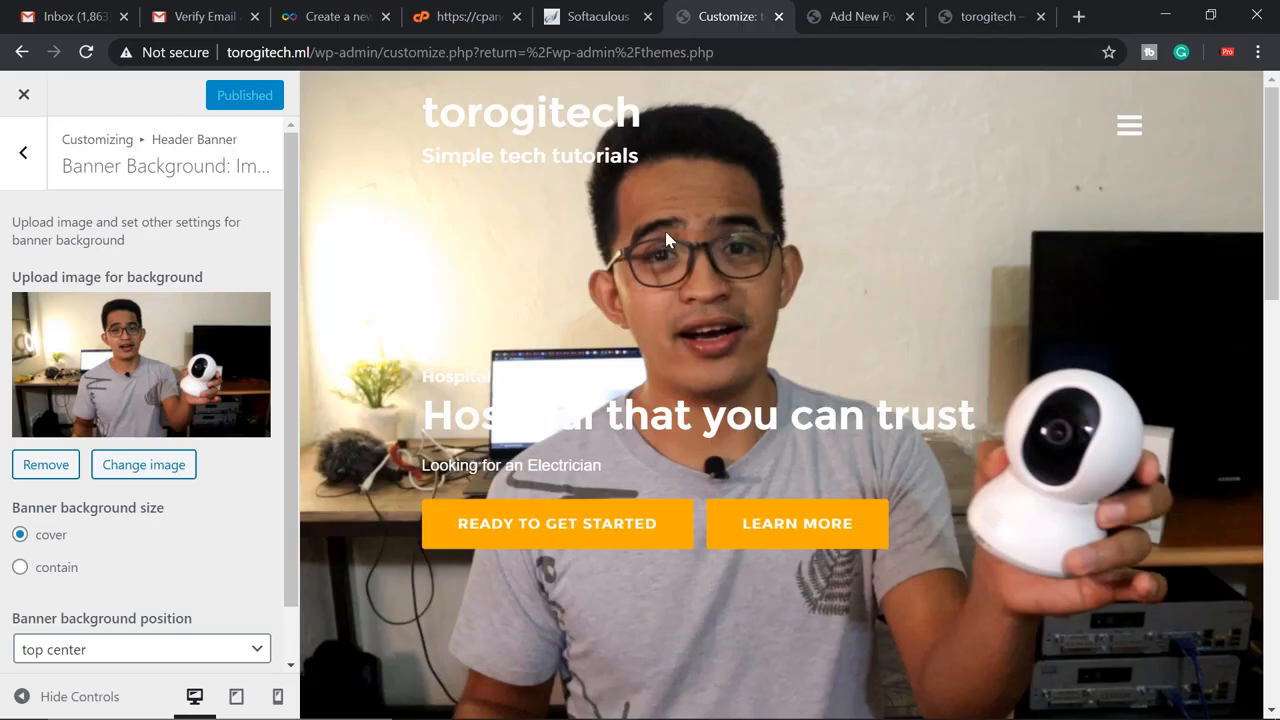
{"action": "left_click", "coordinate": [1010, 16]}
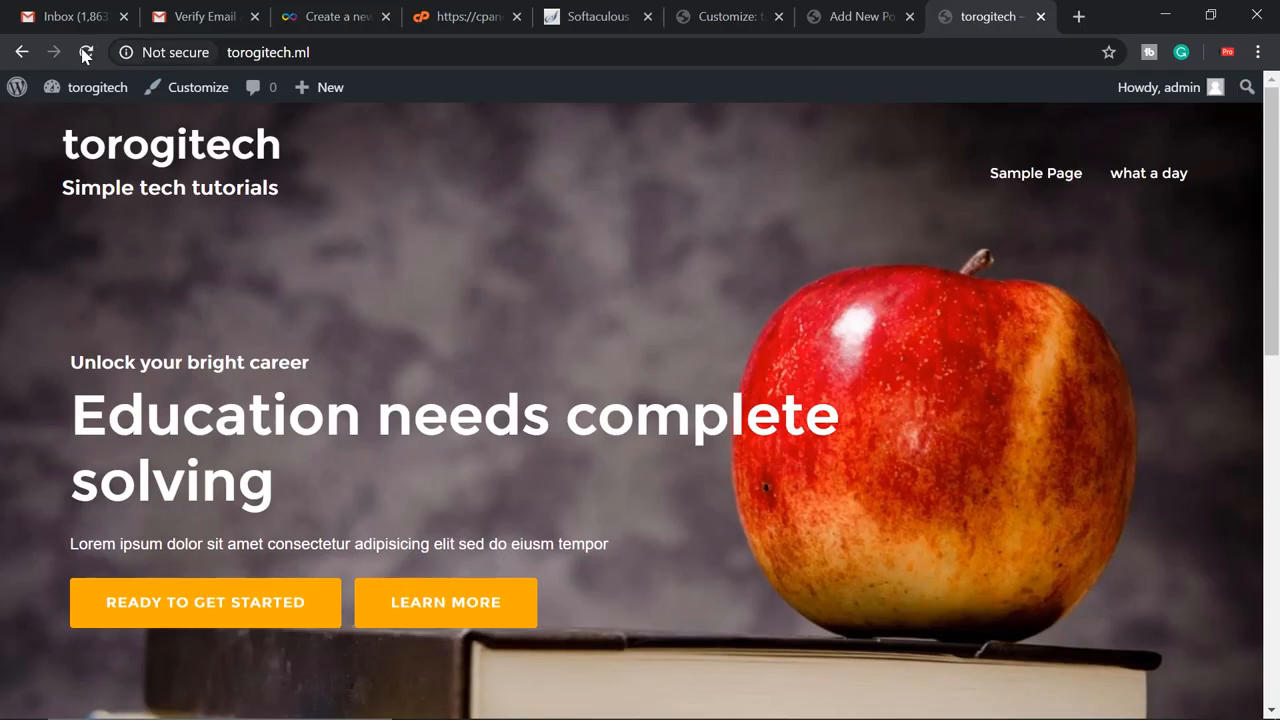
Reload the live torogitech.ml homepage and scroll to confirm the new banner photo
{"action": "left_click", "coordinate": [86, 52]}
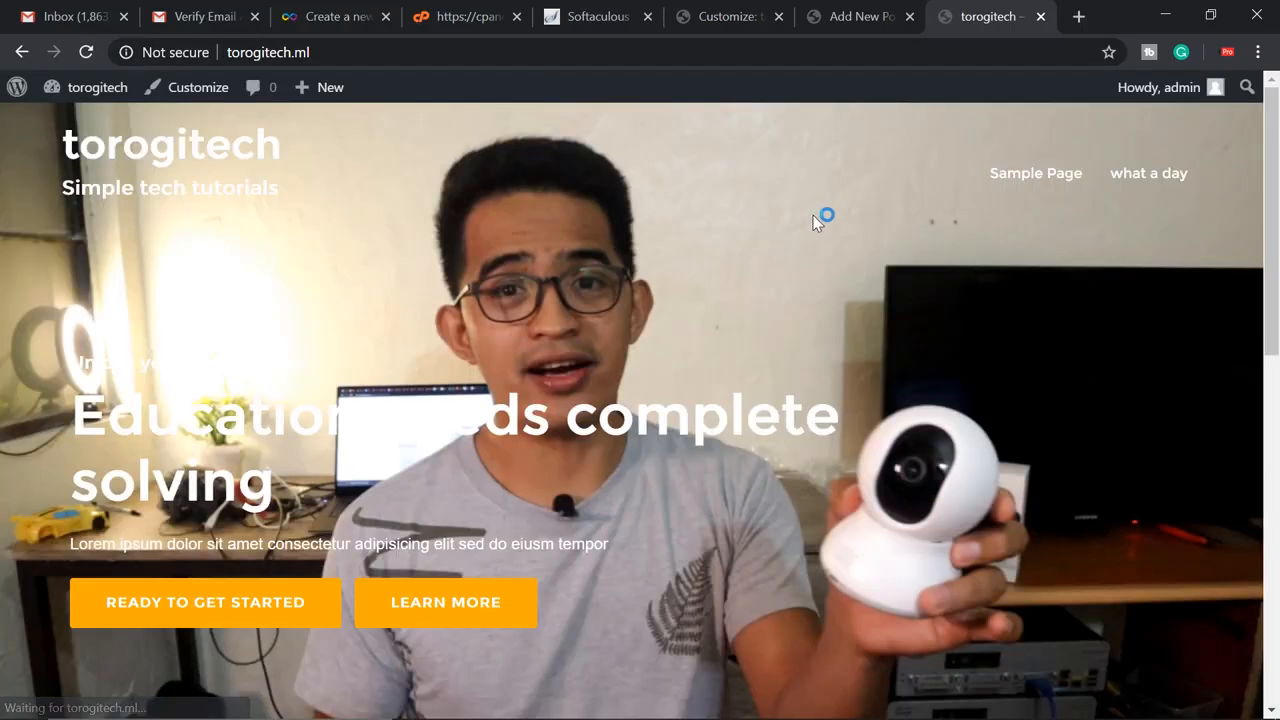
{"action": "scroll", "coordinate": [813, 218], "scroll_direction": "down", "scroll_amount": 2}
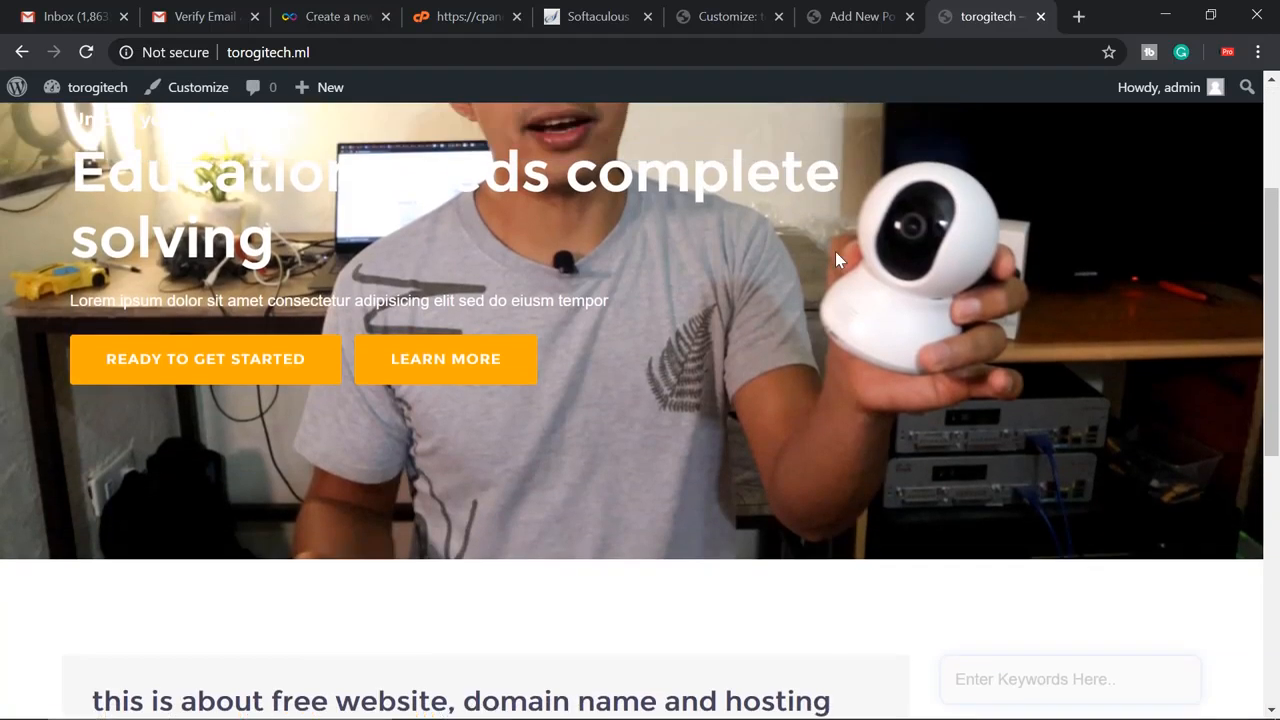
{"action": "scroll", "coordinate": [684, 345], "scroll_direction": "up", "scroll_amount": 1}
{"action": "scroll", "coordinate": [682, 339], "scroll_direction": "down", "scroll_amount": 7}
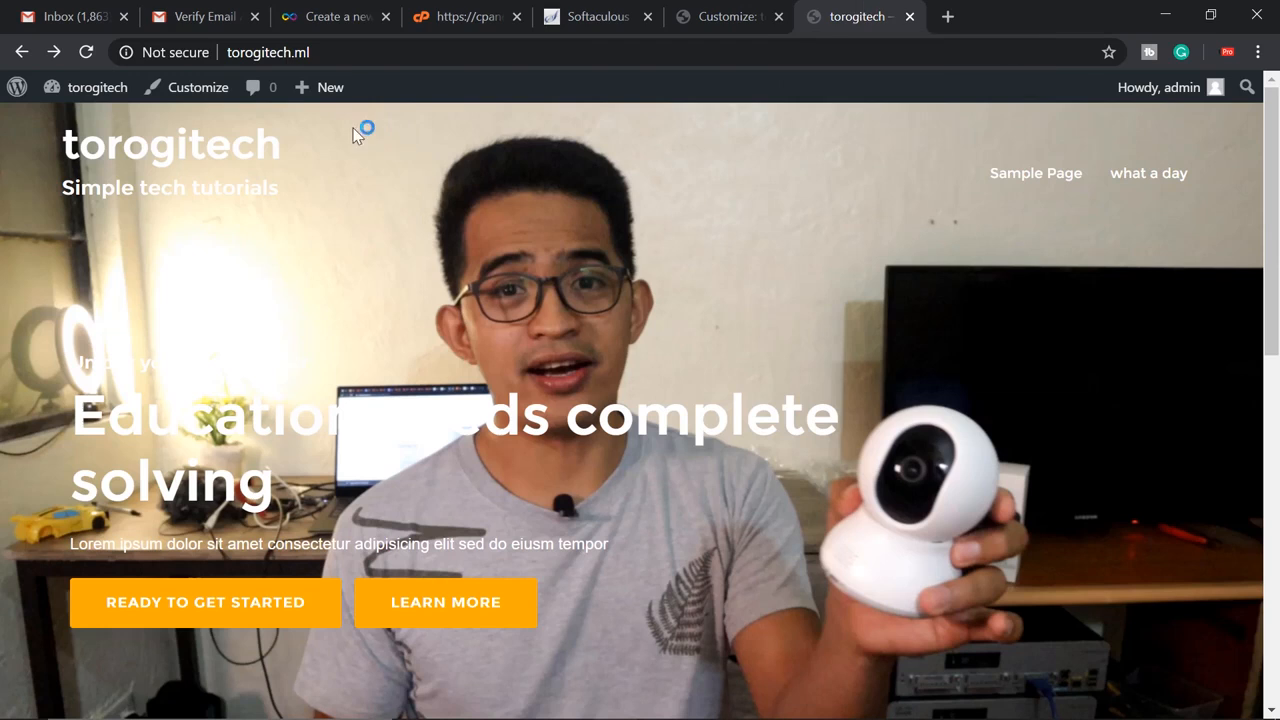
Create and publish a page titled 'contact me' with the text 'torogi pro email'
{"action": "mouse_move", "coordinate": [297, 97]}
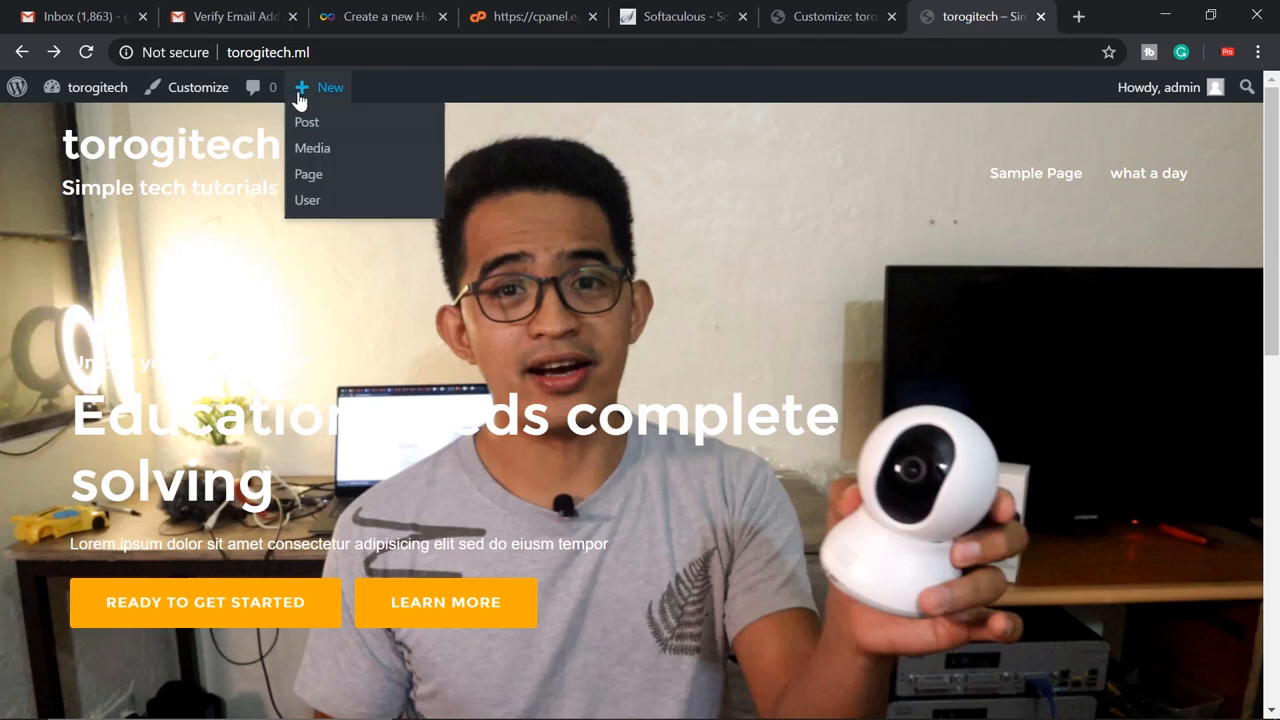
{"action": "left_click", "coordinate": [337, 186]}
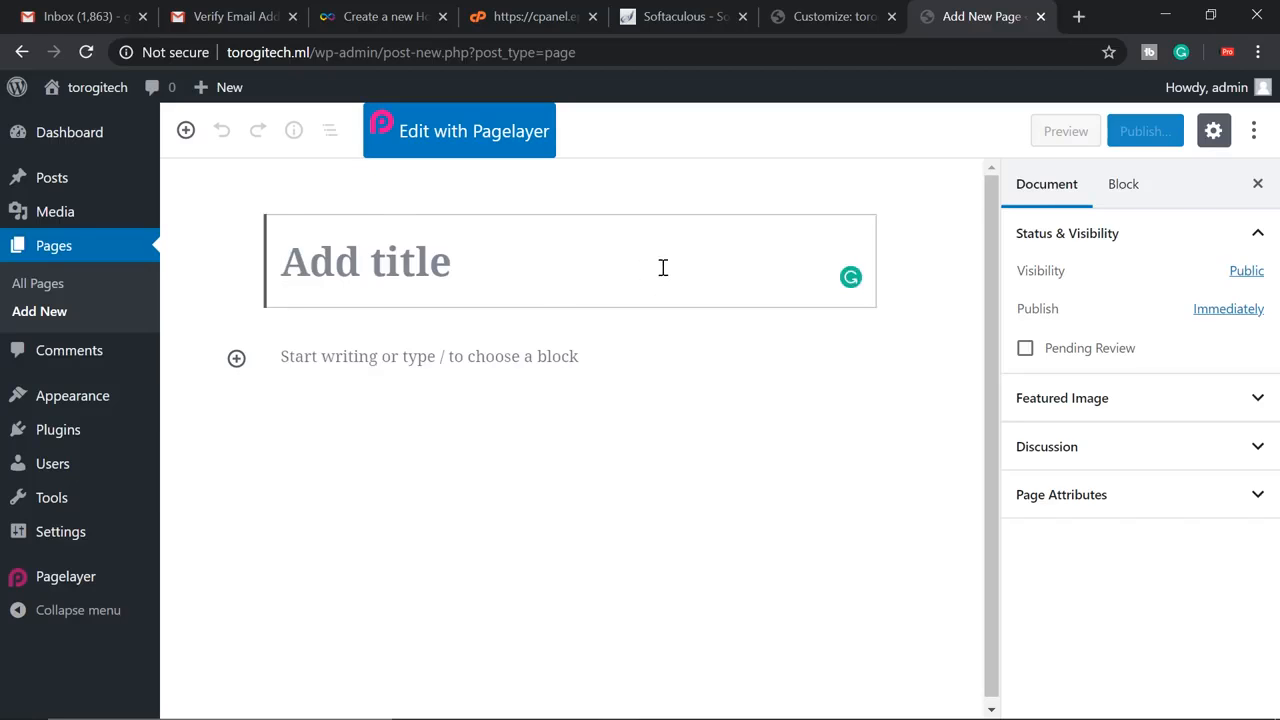
{"action": "type", "text": "contact me"}
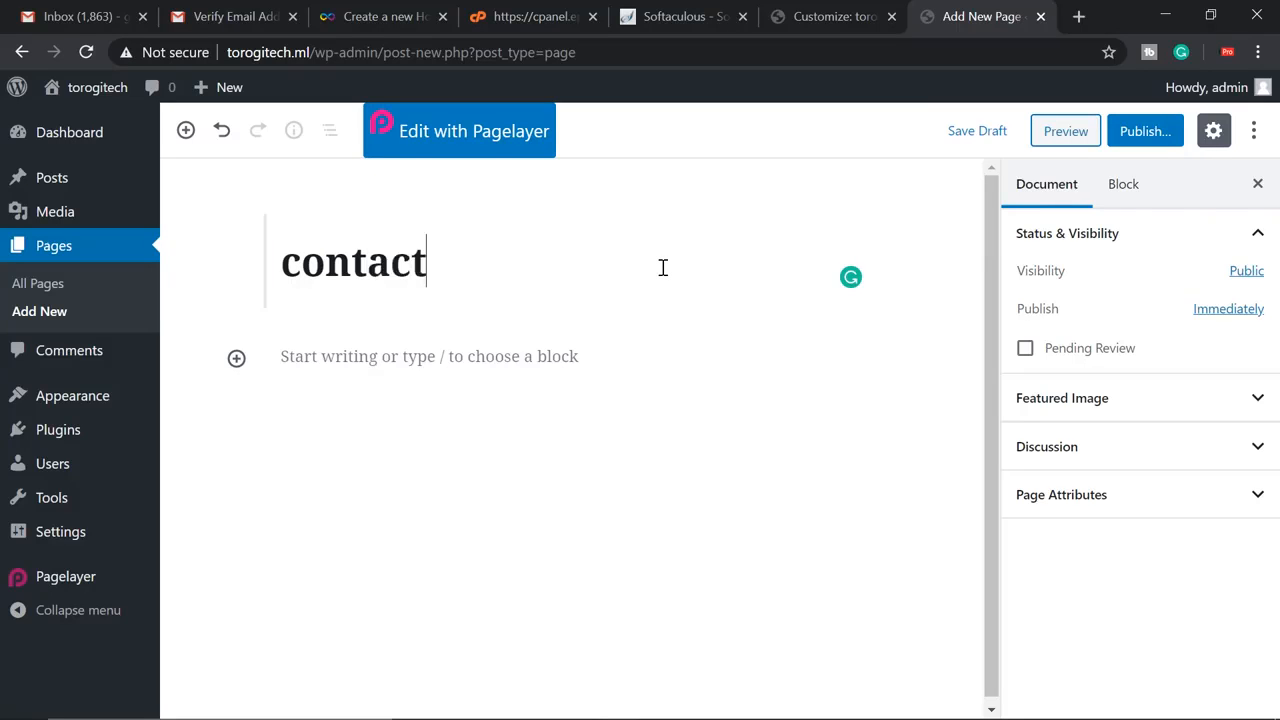
{"action": "left_click", "coordinate": [337, 358]}
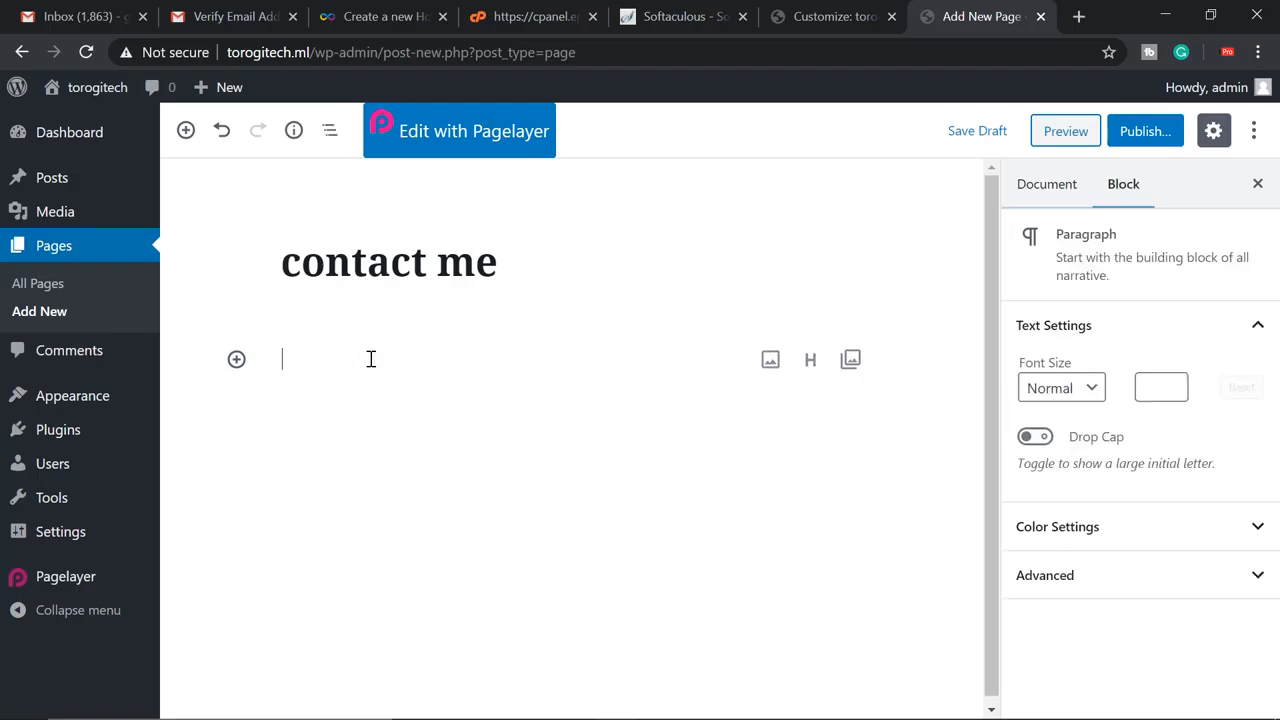
{"action": "type", "text": "torogi pro email"}
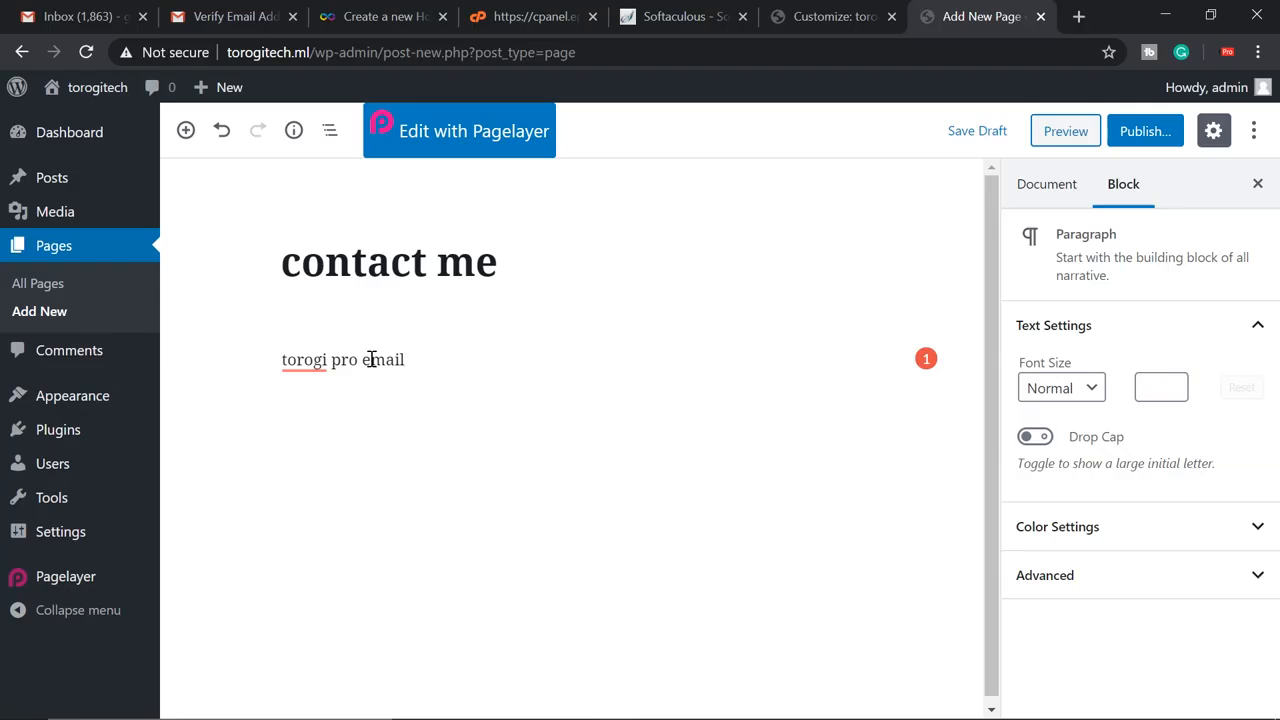
{"action": "left_click", "coordinate": [1138, 131]}
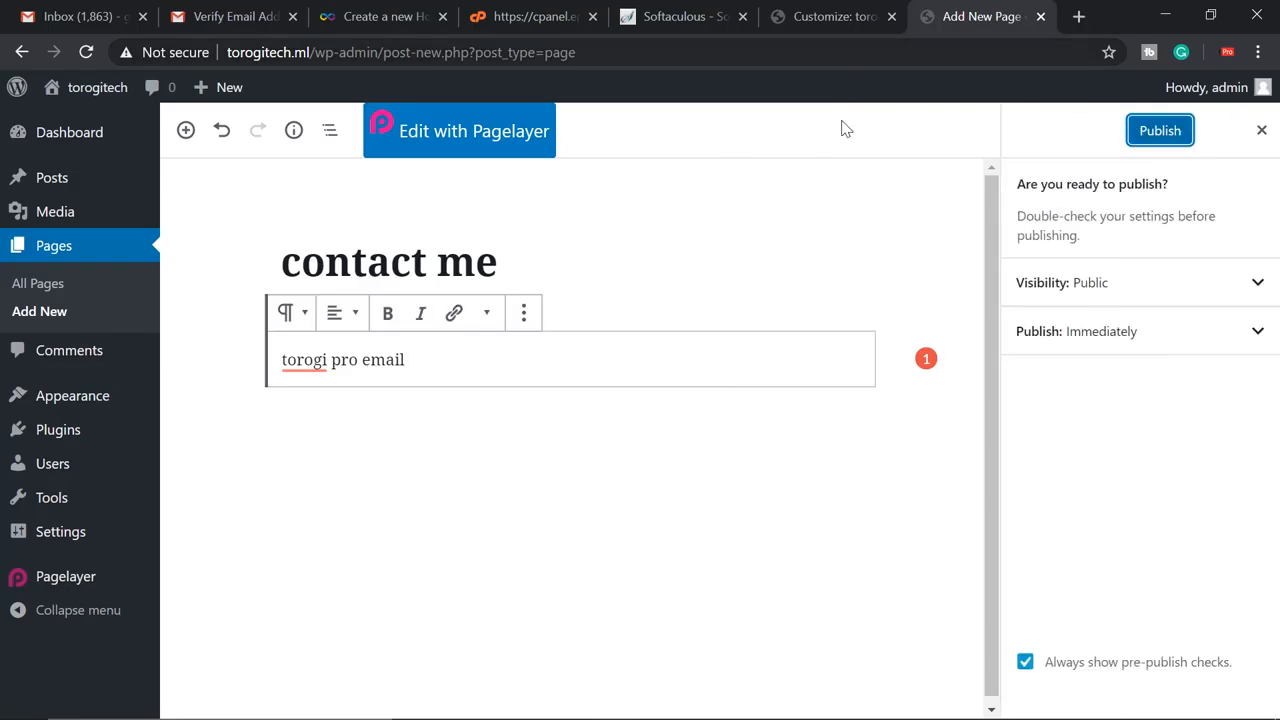
{"action": "left_click", "coordinate": [97, 87]}
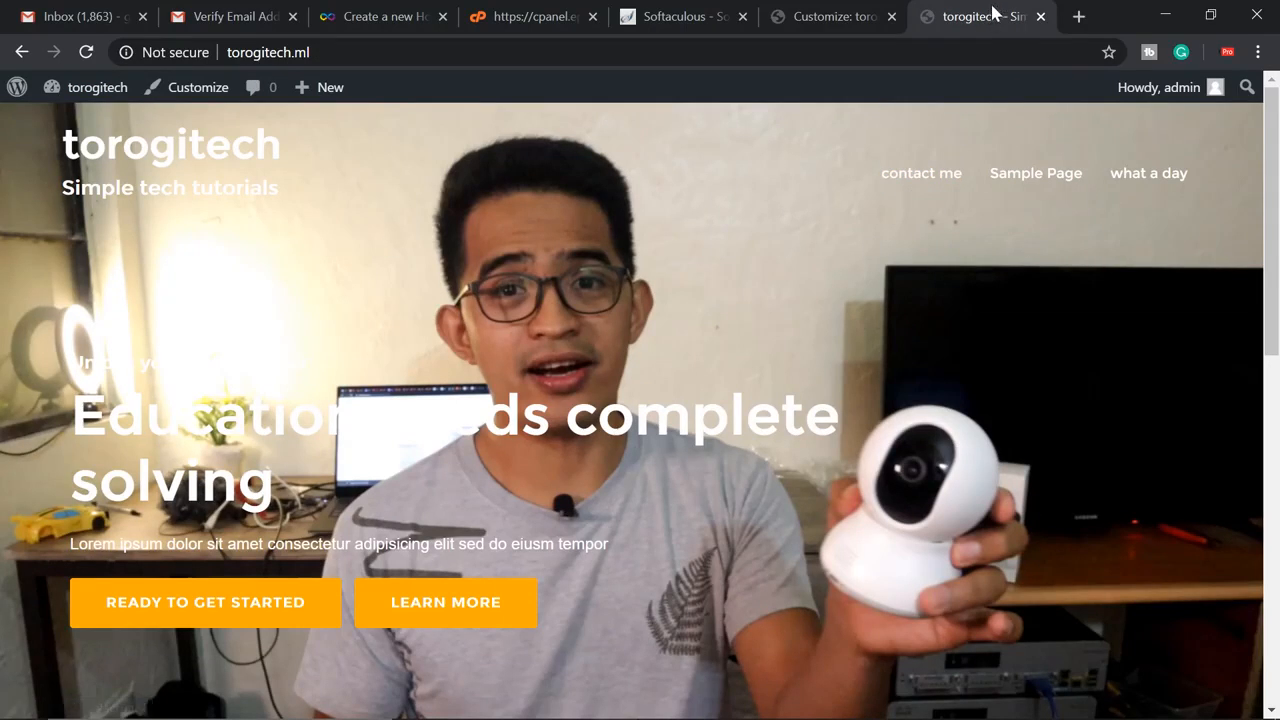
In the Customizer's theme colour settings, set the primary colour to red
{"action": "left_click", "coordinate": [857, 12]}
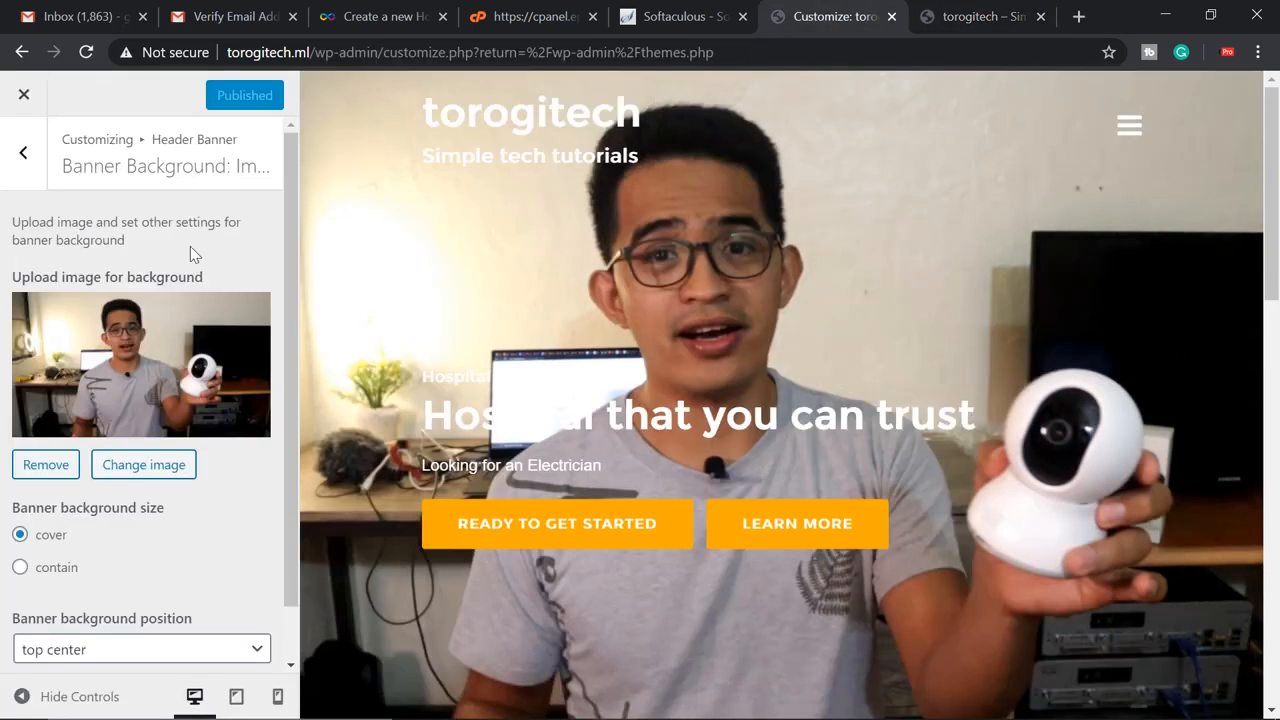
{"action": "left_click", "coordinate": [34, 160]}
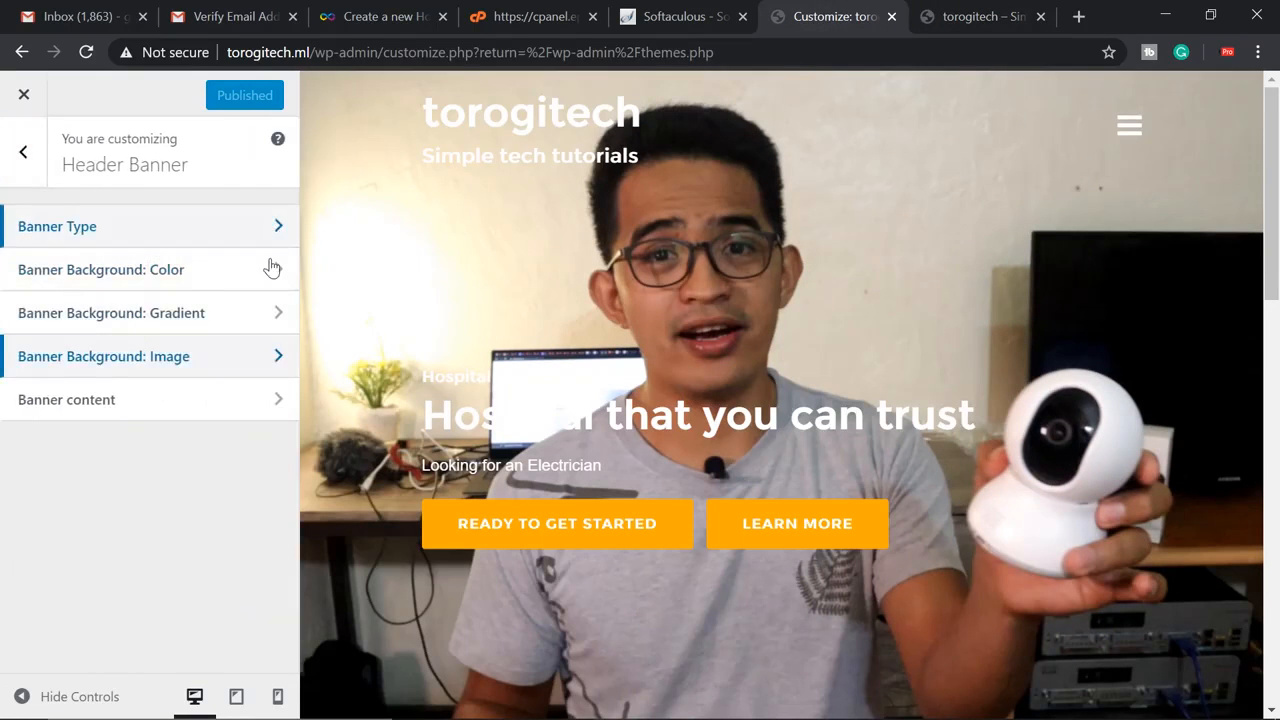
{"action": "left_click", "coordinate": [32, 165]}
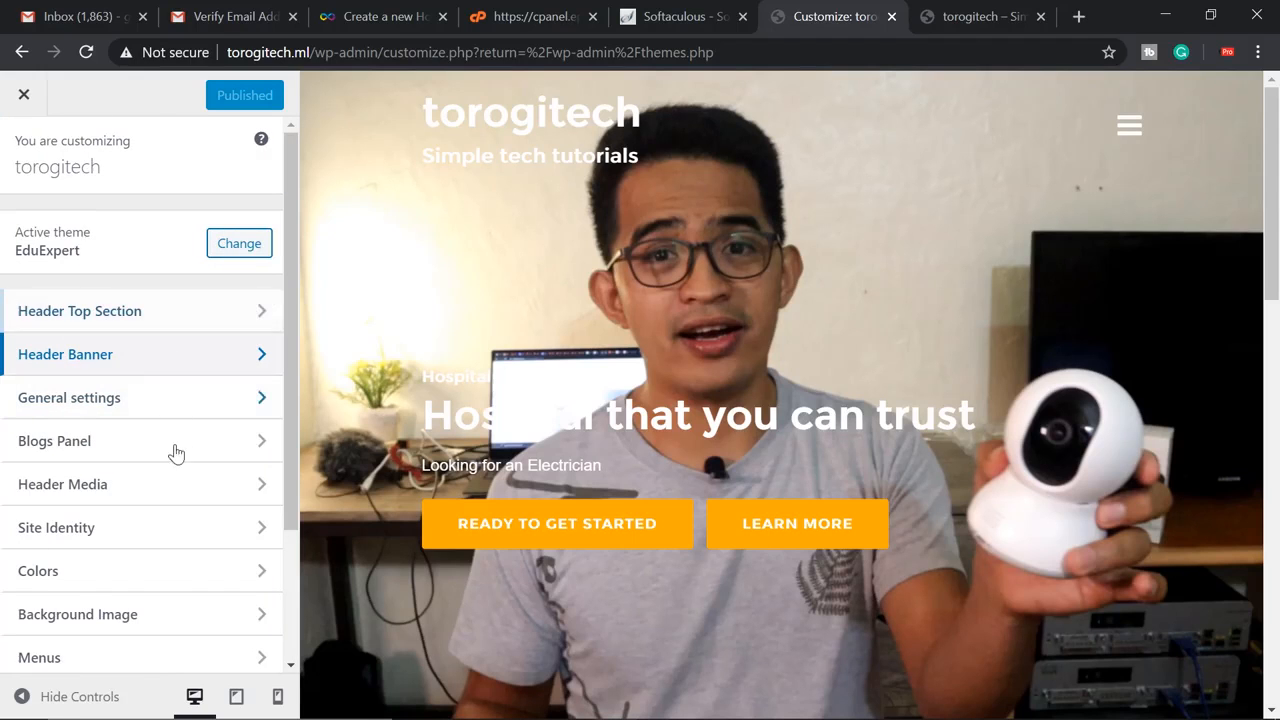
{"action": "left_click", "coordinate": [160, 571]}
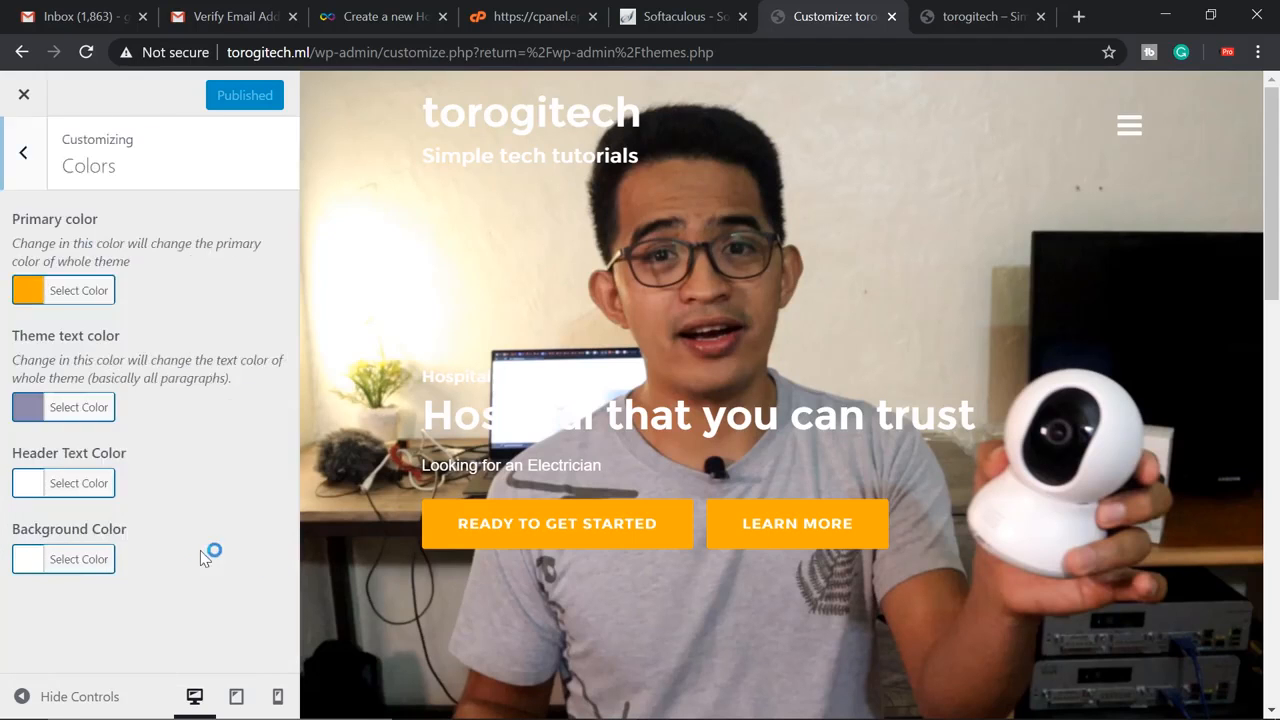
{"action": "left_click", "coordinate": [36, 294]}
{"action": "left_click_drag", "start_coordinate": [44, 332], "coordinate": [89, 497]}
{"action": "left_click_drag", "start_coordinate": [173, 420], "coordinate": [22, 336]}
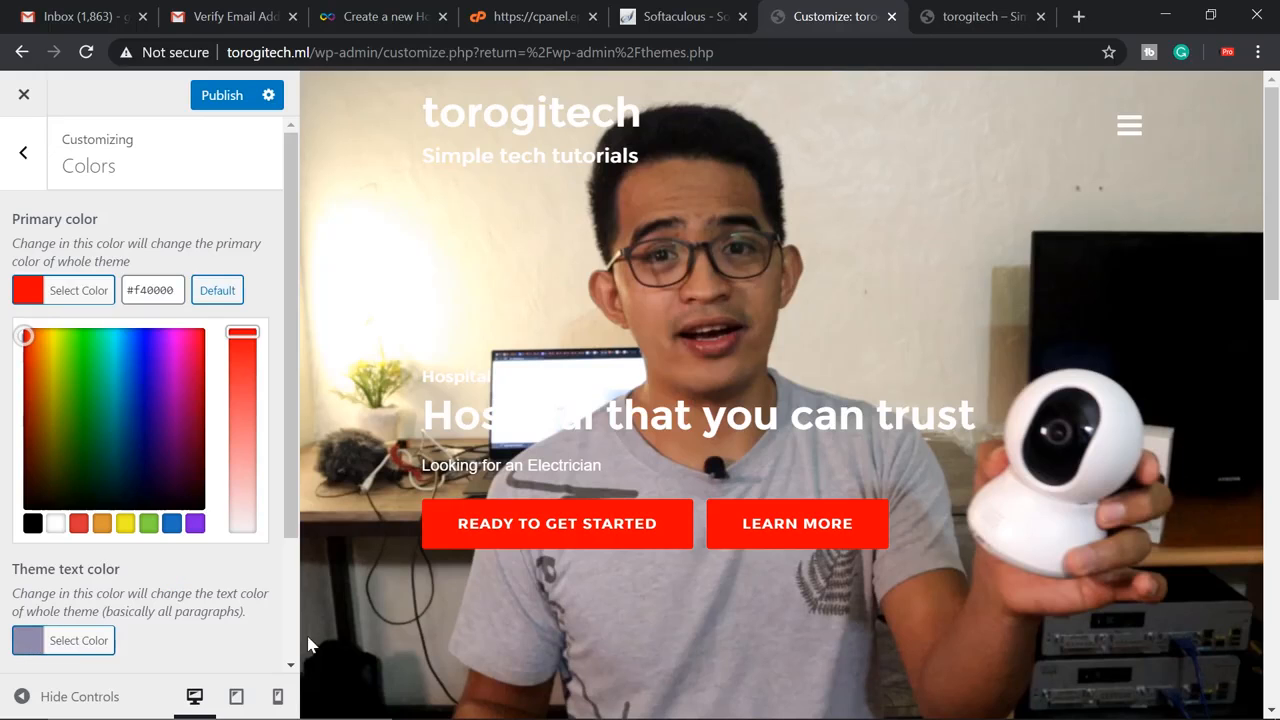
Publish the red colour setting and reload the live homepage to see red accents
{"action": "left_click", "coordinate": [220, 100]}
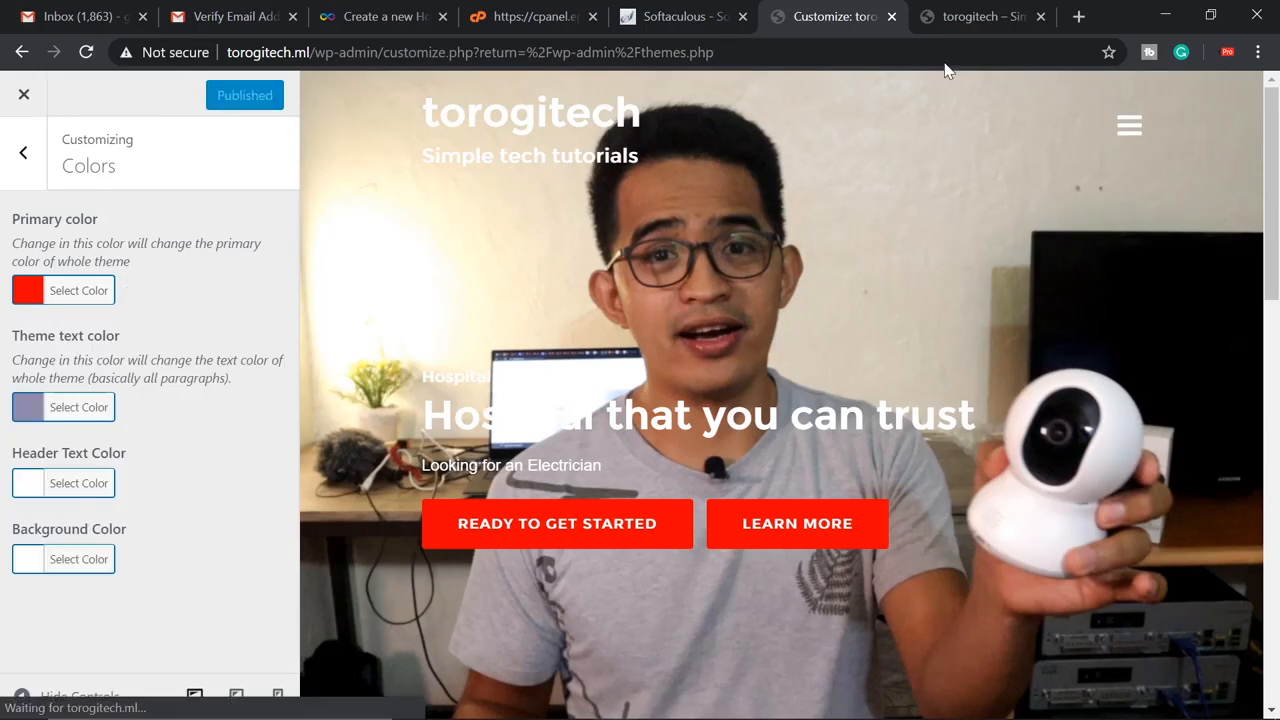
{"action": "left_click", "coordinate": [975, 12]}
{"action": "left_click", "coordinate": [86, 52]}
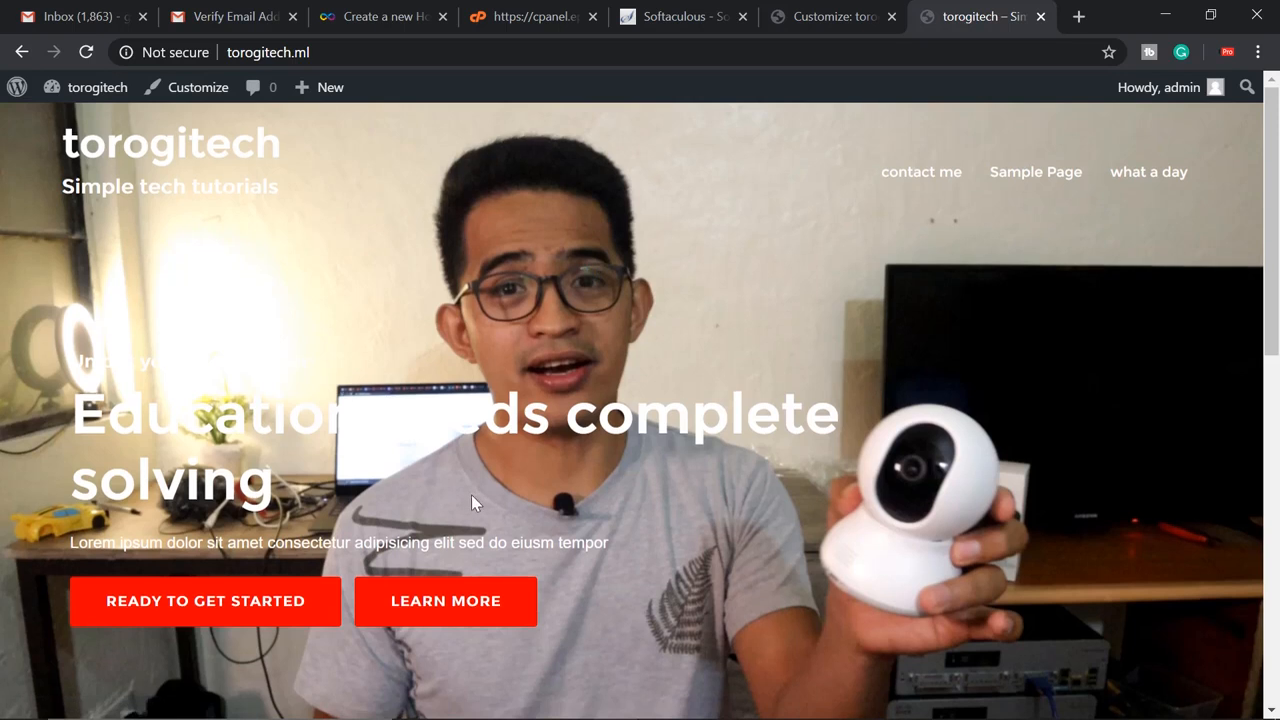
{"action": "scroll", "coordinate": [471, 494], "scroll_direction": "down", "scroll_amount": 3}
{"action": "scroll", "coordinate": [470, 490], "scroll_direction": "down", "scroll_amount": 4}
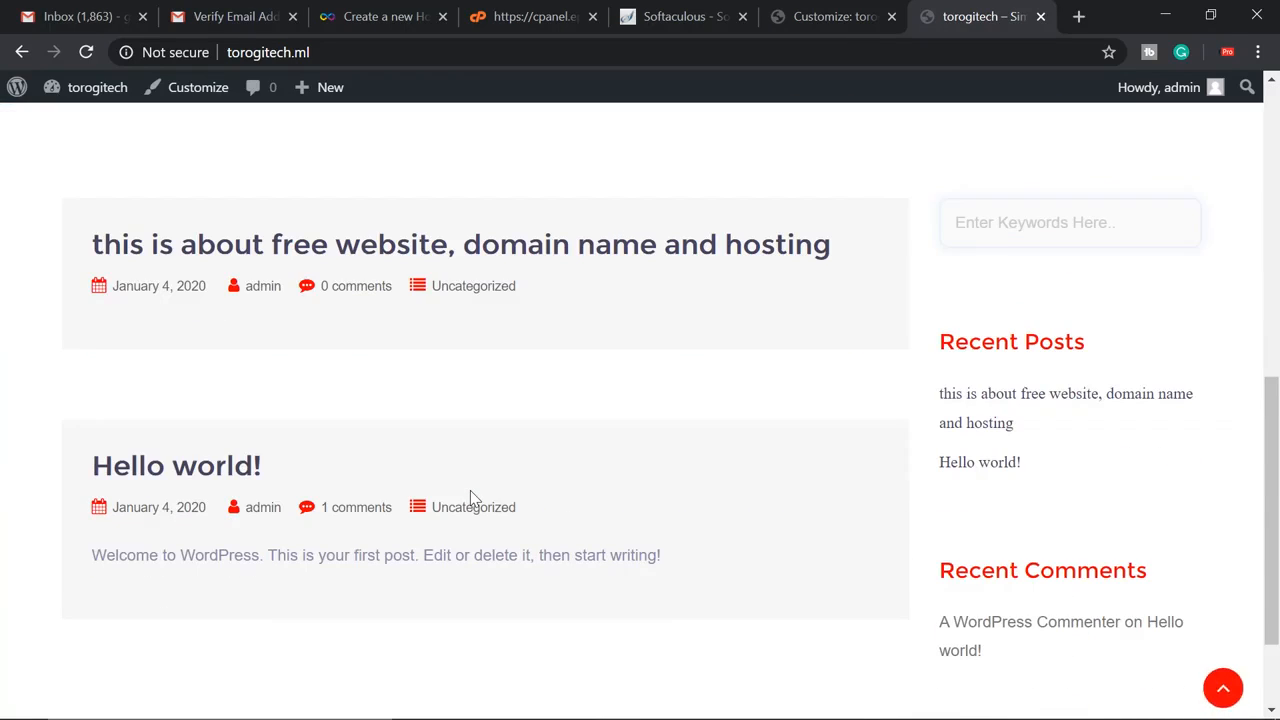
{"action": "scroll", "coordinate": [470, 490], "scroll_direction": "up", "scroll_amount": 7}
{"action": "mouse_move", "coordinate": [322, 90]}
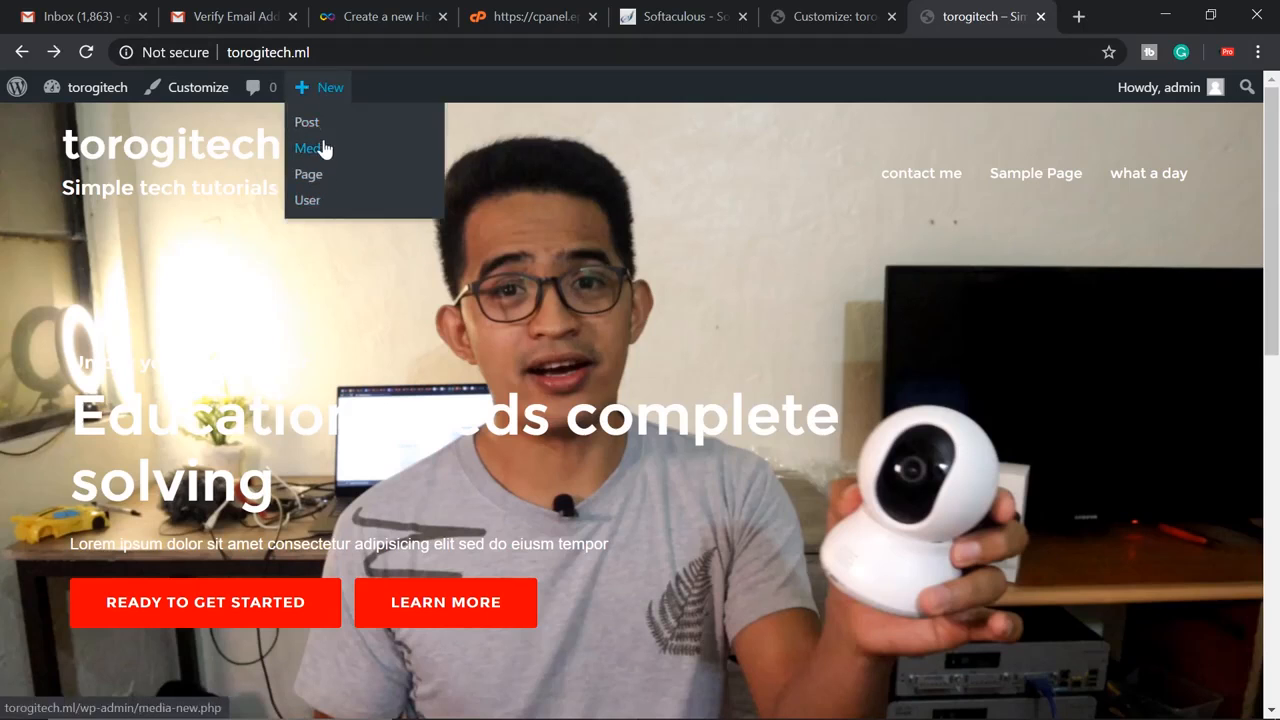
Write a new post titled 'This is the new website' with placeholder body text
{"action": "left_click", "coordinate": [327, 124]}
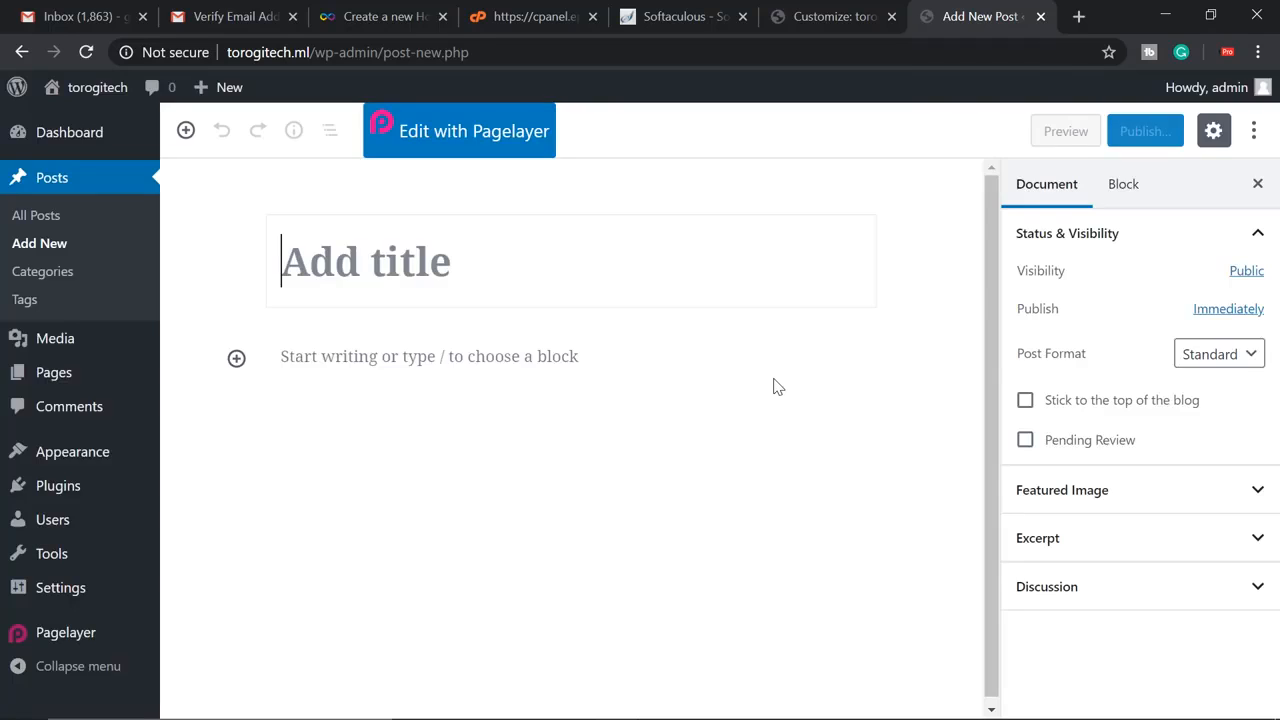
{"action": "left_click", "coordinate": [411, 293]}
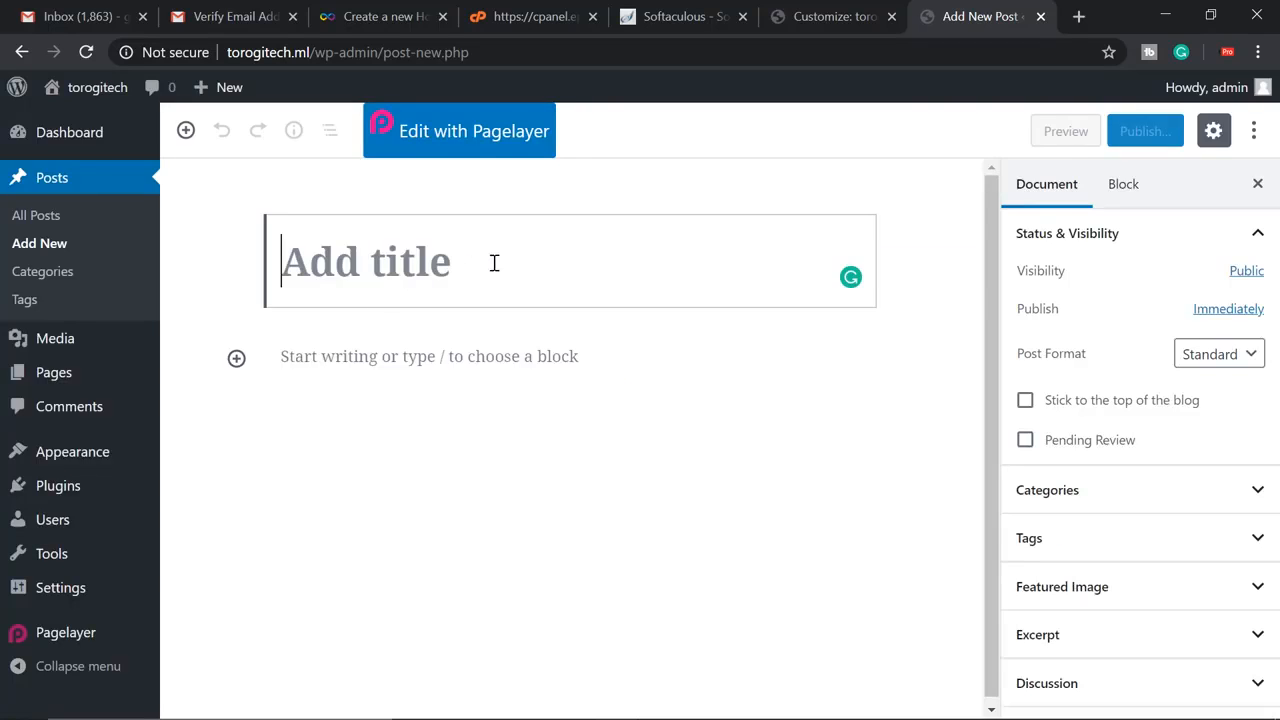
{"action": "type", "text": "This is the "}
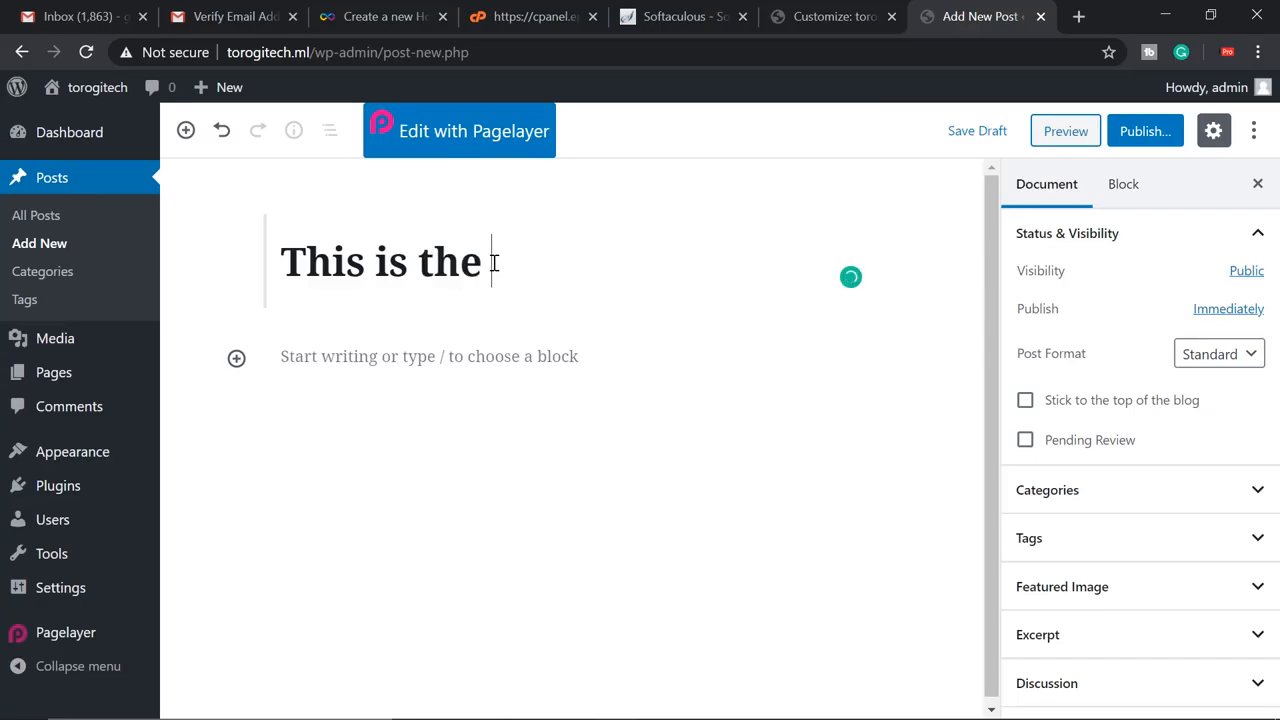
{"action": "type", "text": "new webs"}
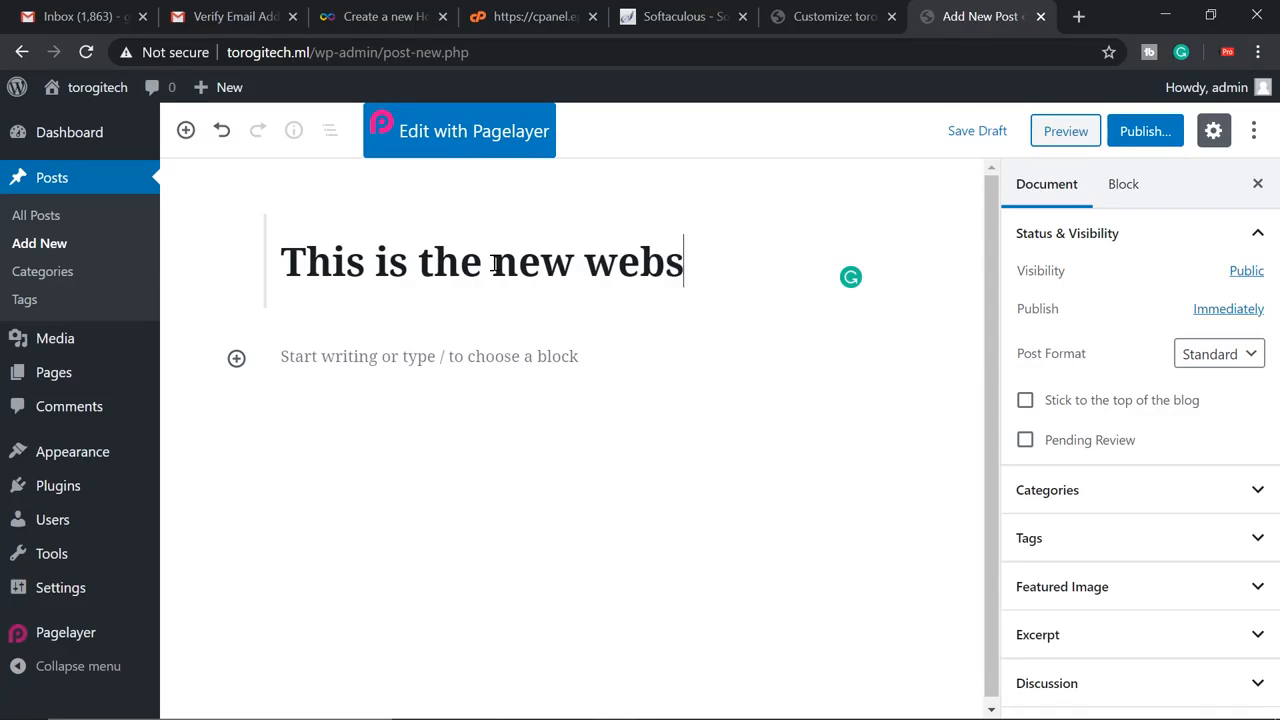
{"action": "type", "text": "ite"}
{"action": "left_click", "coordinate": [368, 357]}
{"action": "type", "text": ";laksjdofajseiojfoinasld;ijfoaisndfoihasoidhfoiahsdfajdsfoiajsdoifja"}
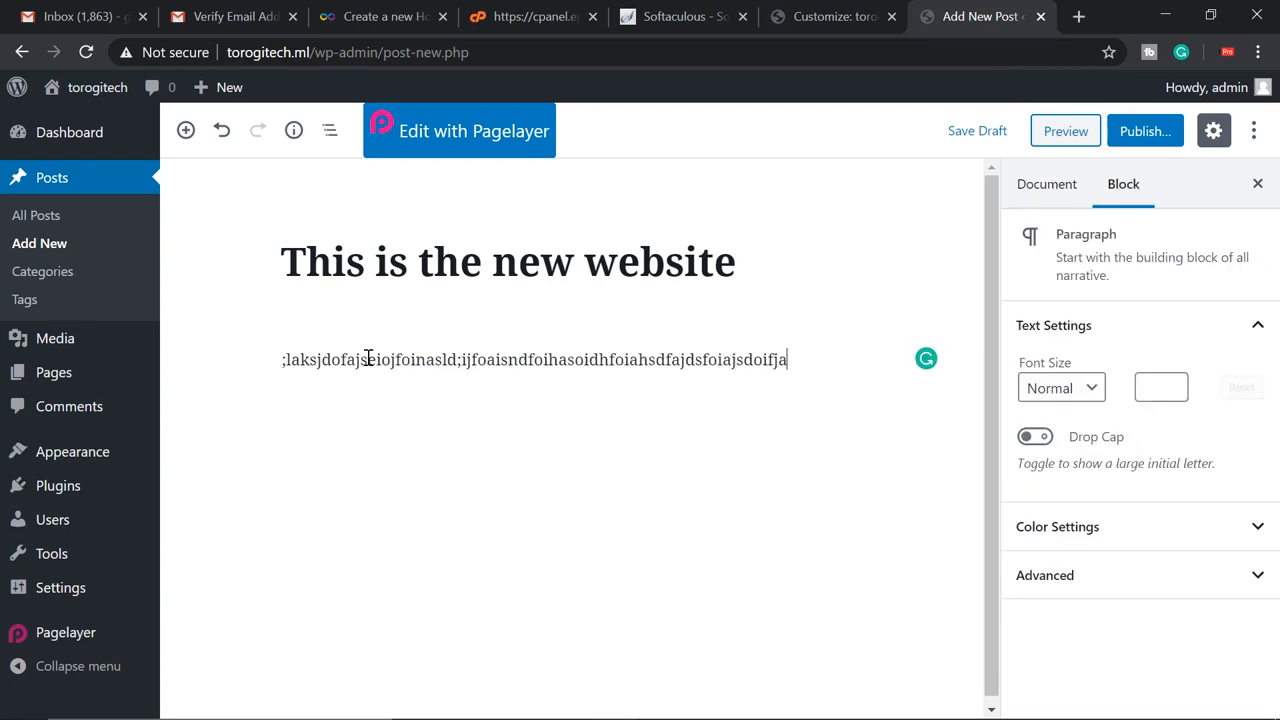
{"action": "type", "text": "osjefoijas oidjfoiajsodfjaoisdjfoiajsdoifjaoisdjfoiajso"}
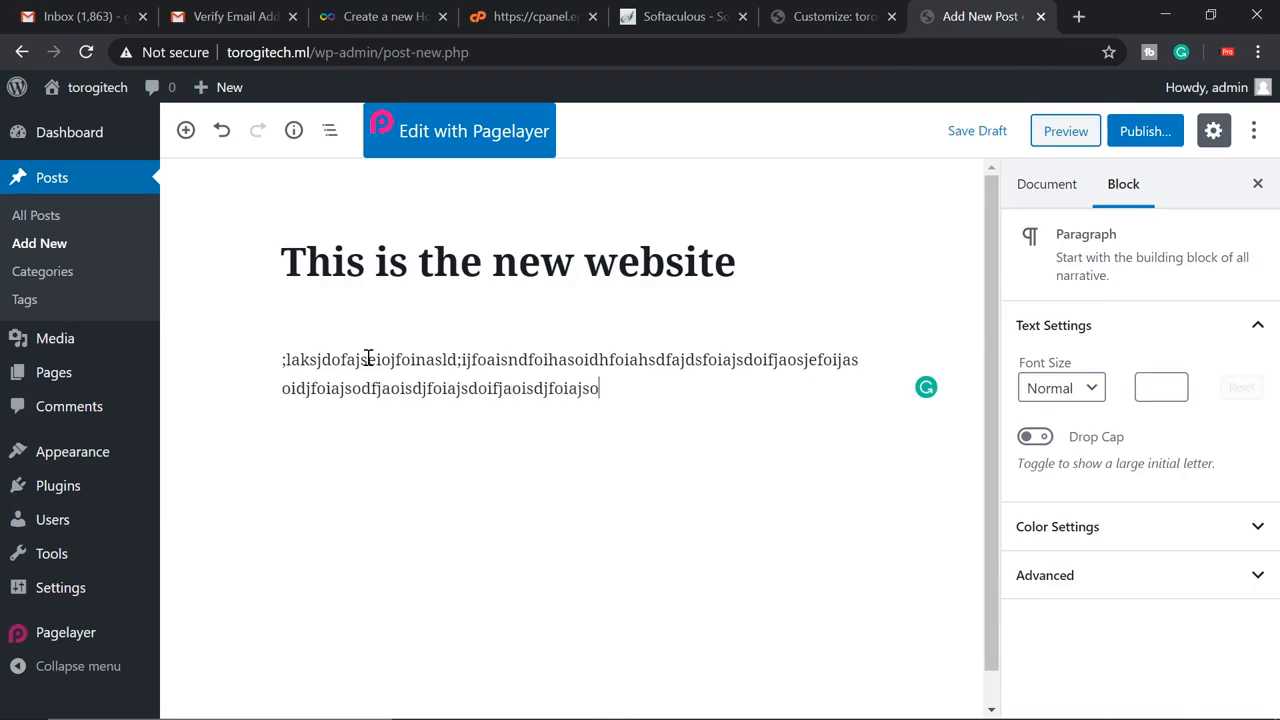
{"action": "type", "text": "fjaoisjfoiajsfoijasoidjfoiajsdofijasodjfoiasdf"}
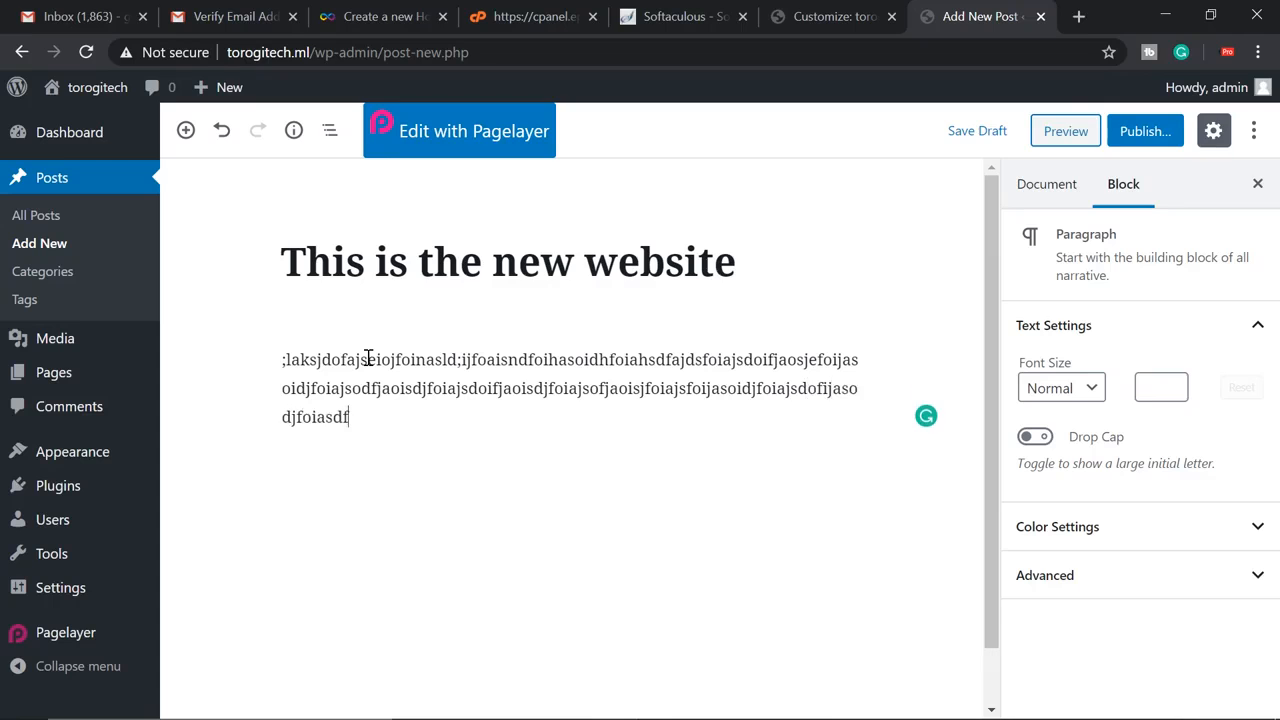
Publish the post and open the live site homepage
{"action": "left_click", "coordinate": [1145, 131]}
{"action": "left_click", "coordinate": [1158, 132]}
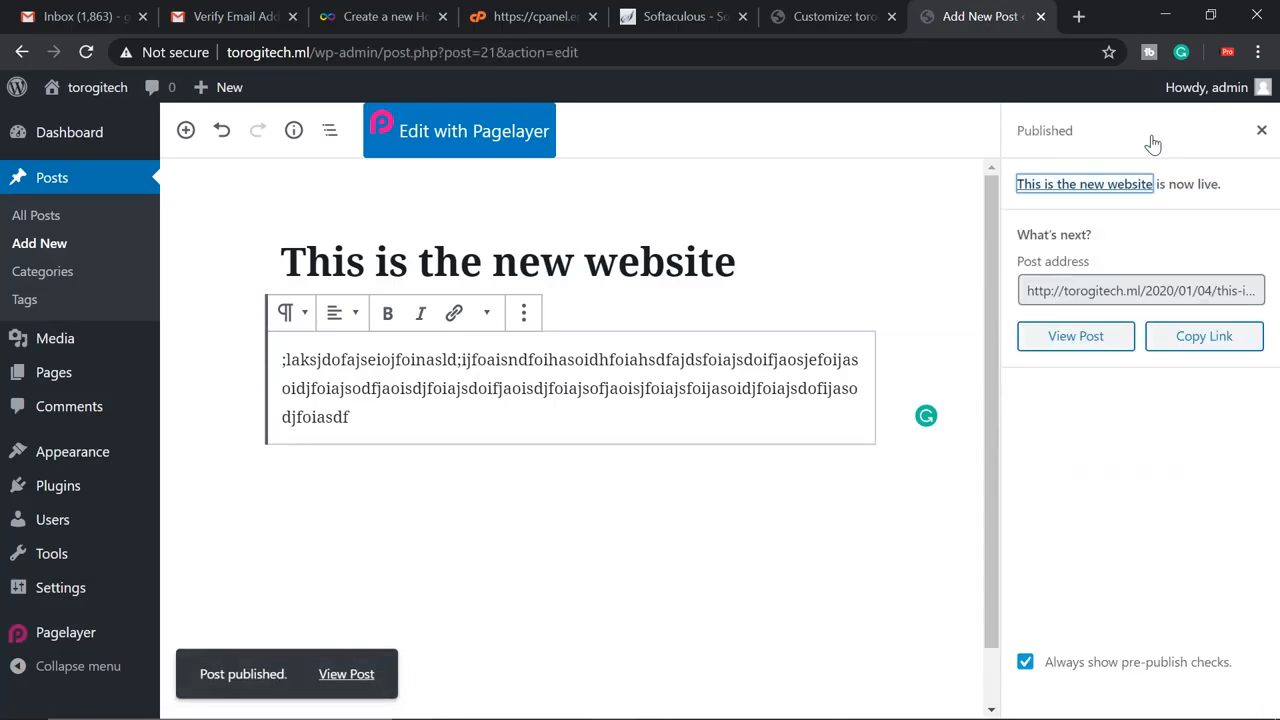
{"action": "left_click", "coordinate": [828, 12]}
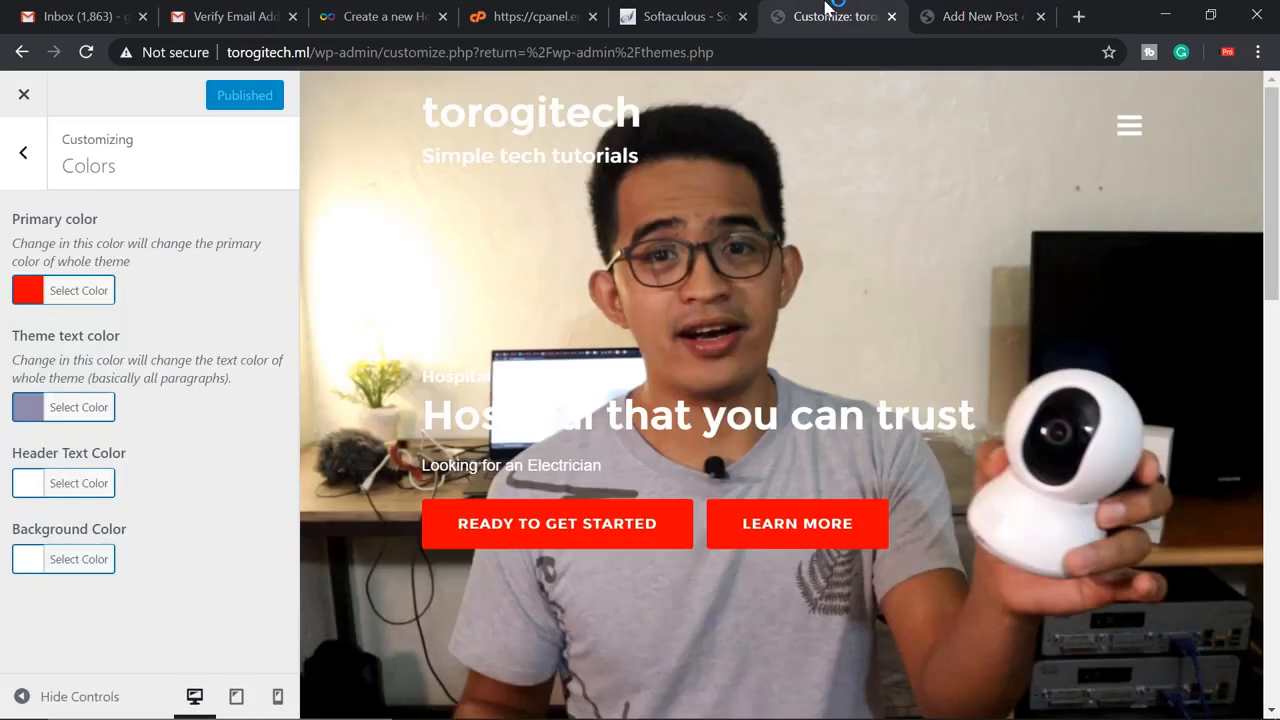
{"action": "left_click", "coordinate": [975, 16]}
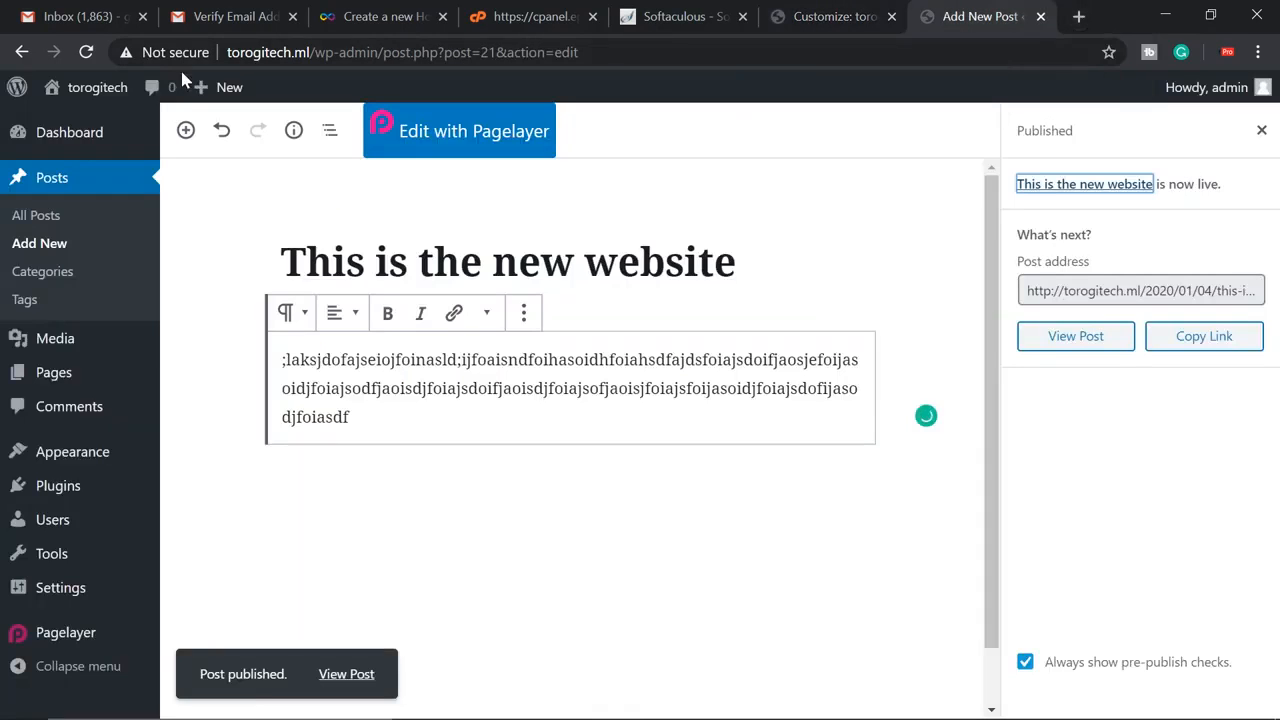
{"action": "left_click", "coordinate": [95, 93]}
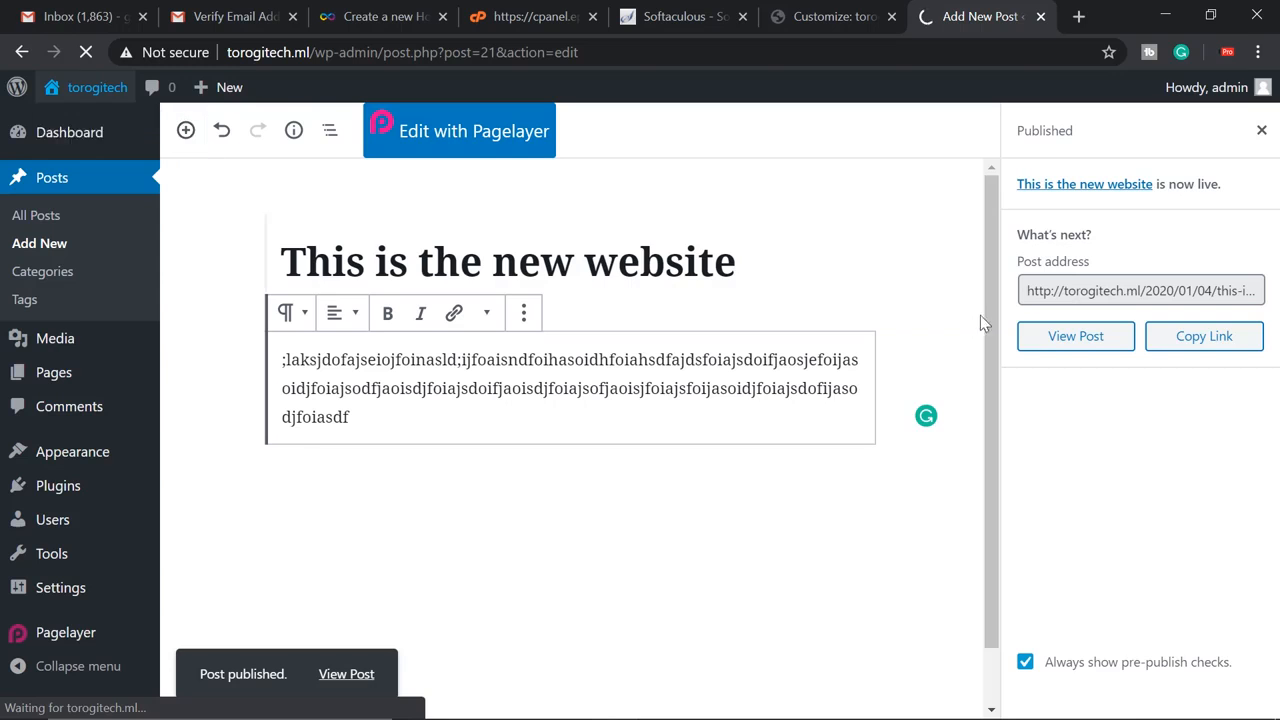
{"action": "scroll", "coordinate": [852, 343], "scroll_direction": "down", "scroll_amount": 6}
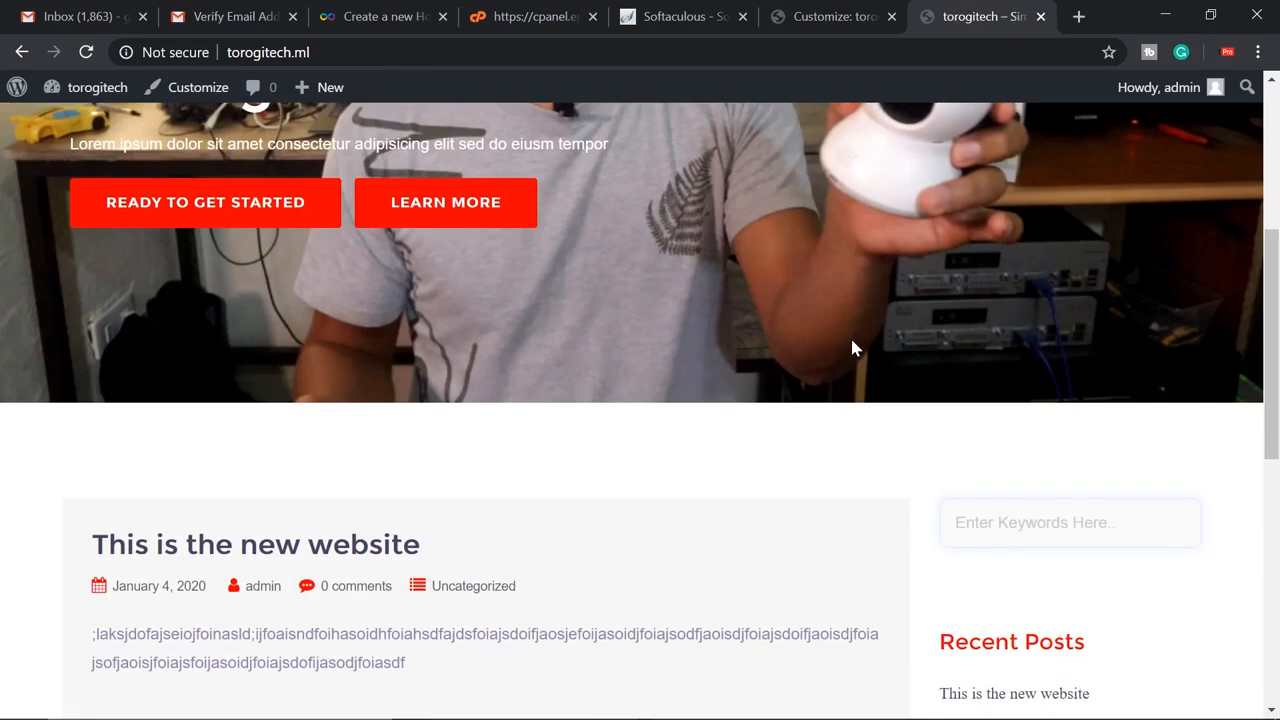
{"action": "scroll", "coordinate": [460, 499], "scroll_direction": "down", "scroll_amount": 2}
{"action": "scroll", "coordinate": [486, 511], "scroll_direction": "down", "scroll_amount": 3}
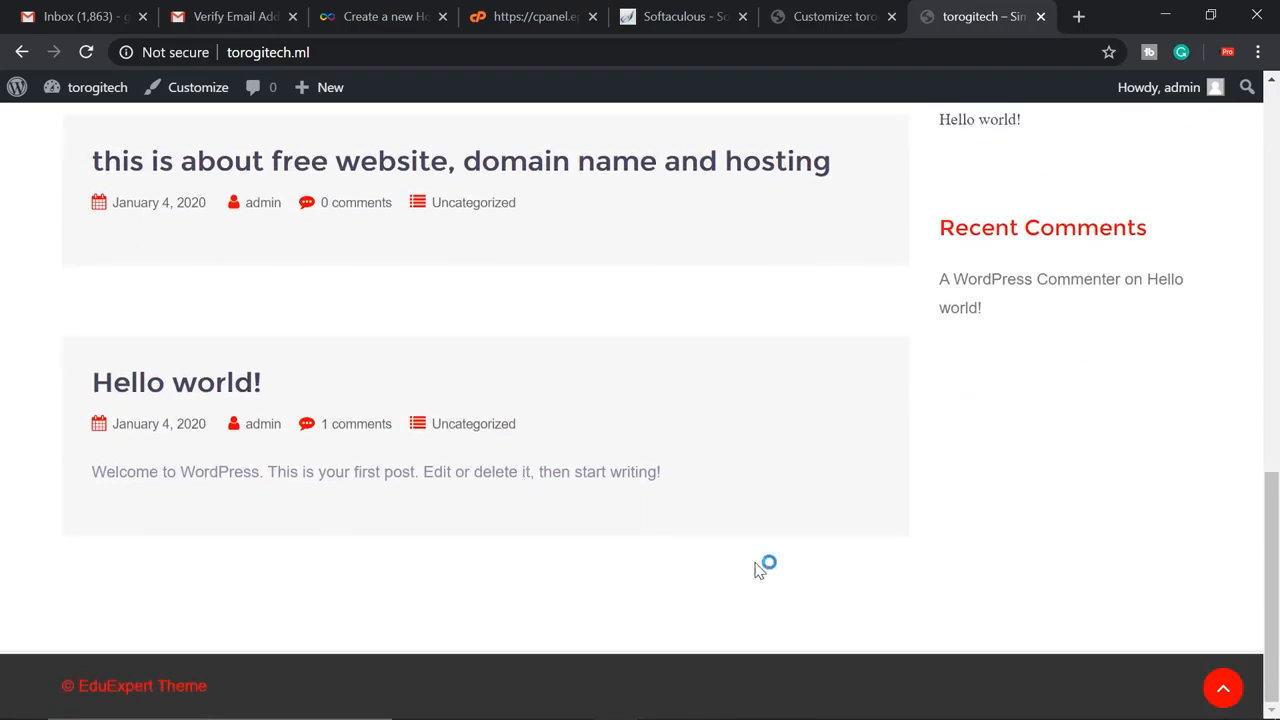
{"action": "scroll", "coordinate": [603, 534], "scroll_direction": "up", "scroll_amount": 8}
{"action": "scroll", "coordinate": [785, 552], "scroll_direction": "up", "scroll_amount": 3}
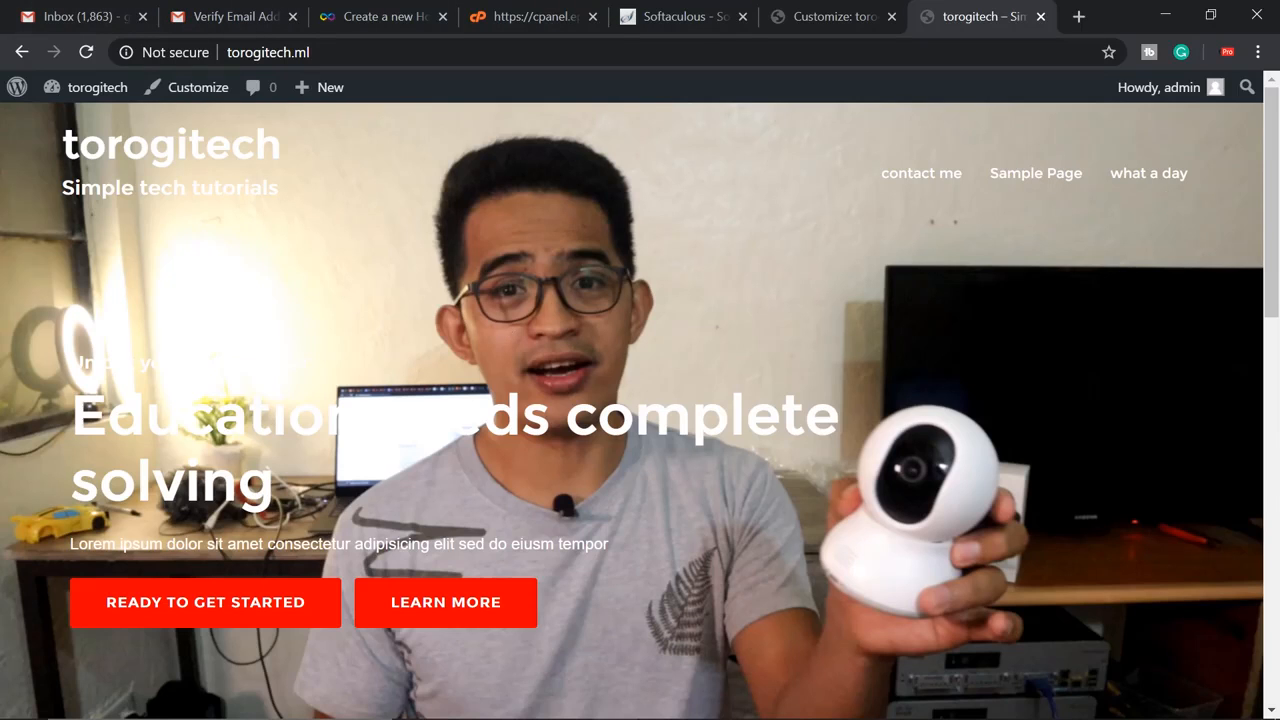
{"action": "mouse_move", "coordinate": [640, 718]}
{"action": "left_click", "coordinate": [767, 700]}
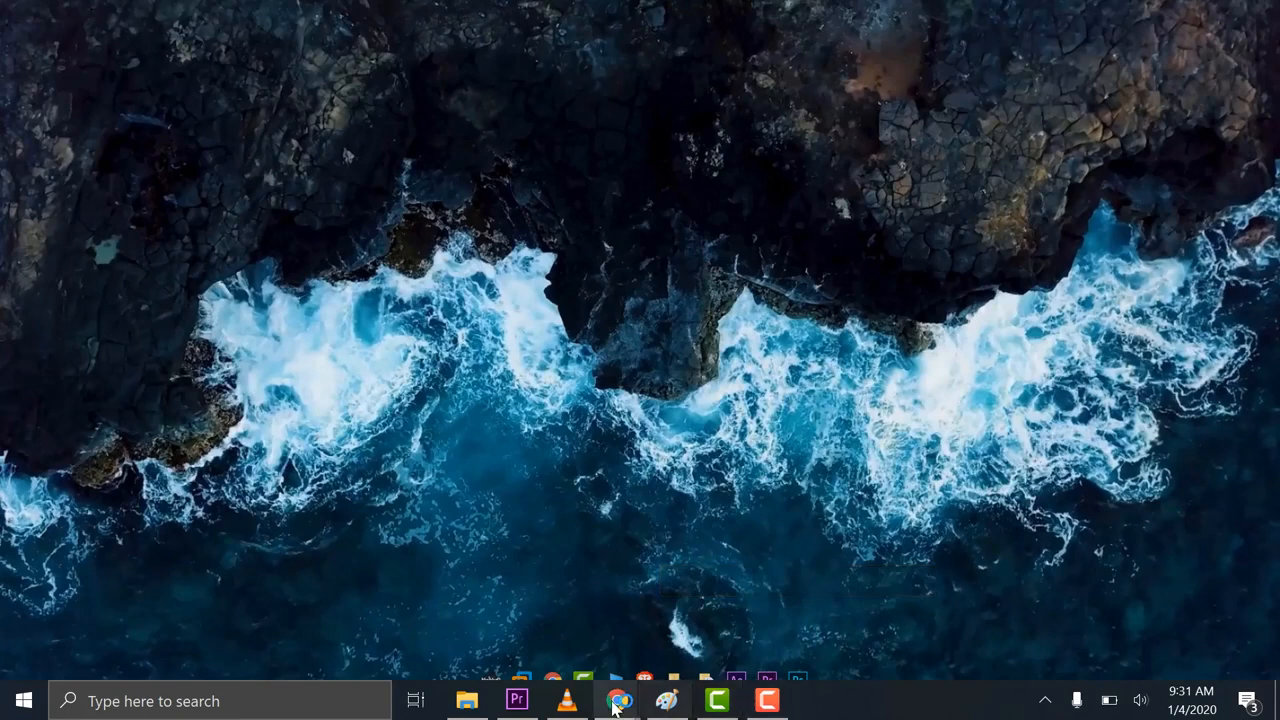
{"action": "mouse_move", "coordinate": [617, 700]}
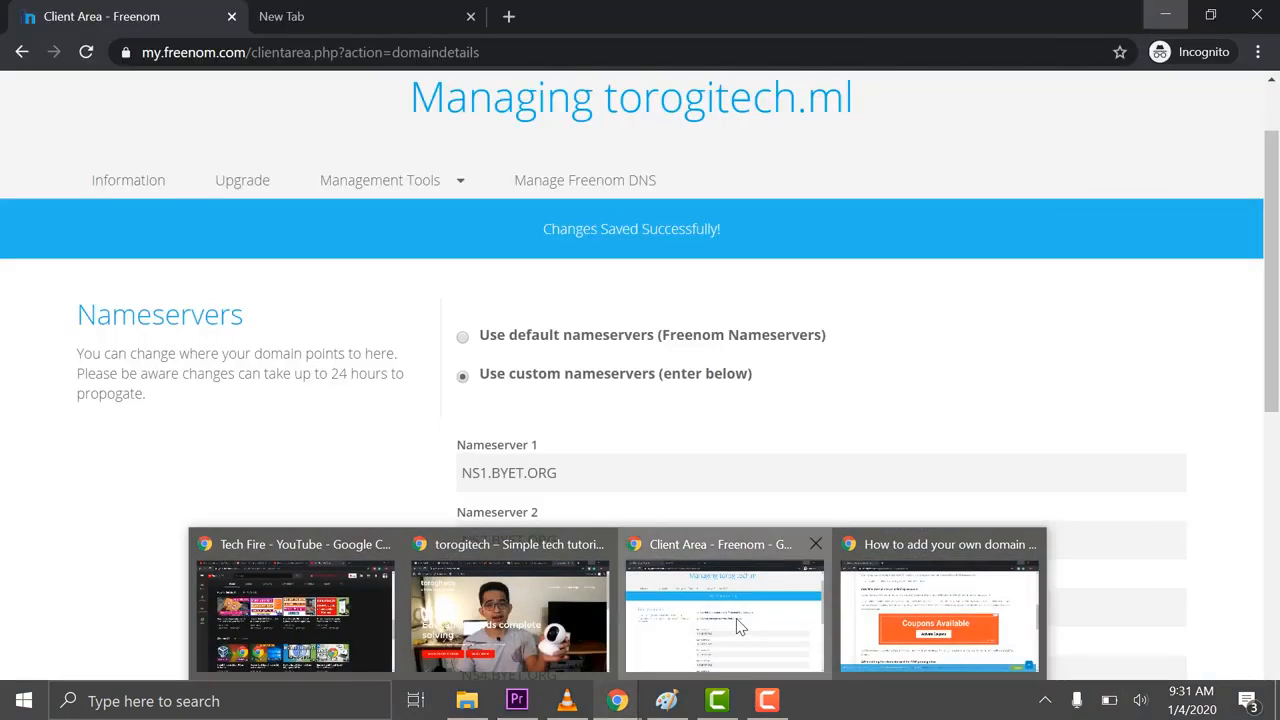
{"action": "left_click", "coordinate": [738, 621]}
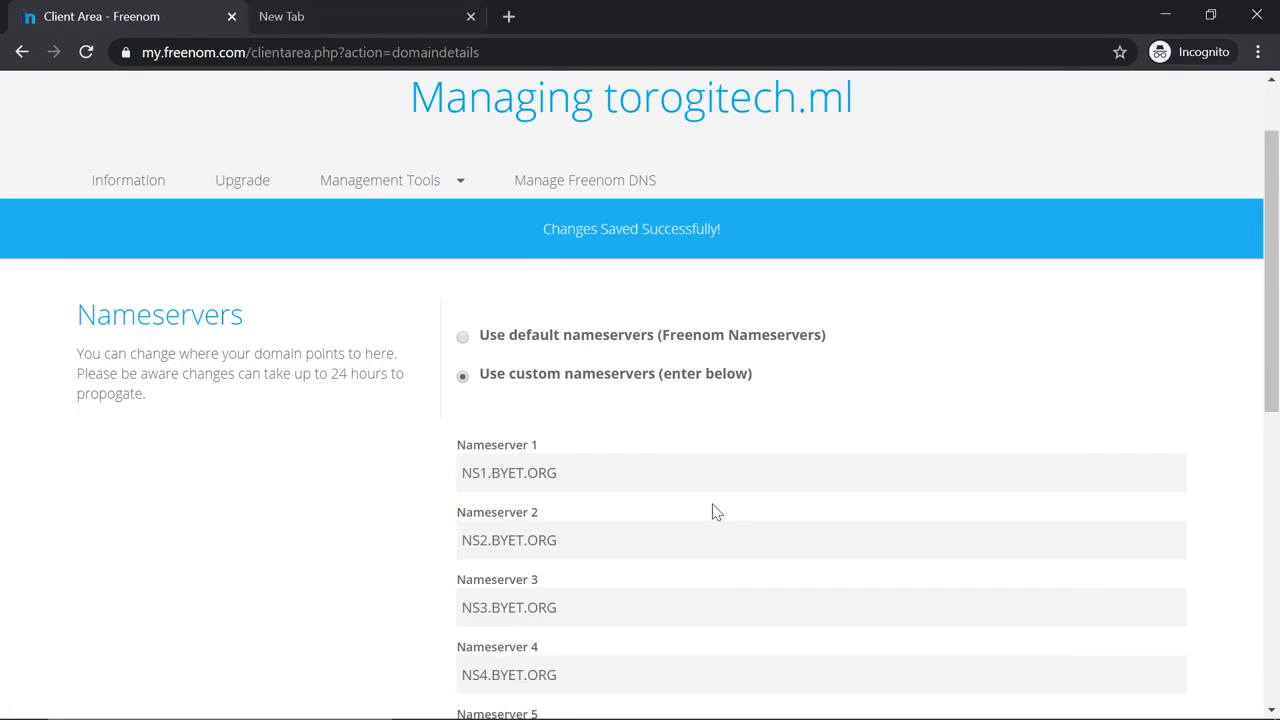
{"action": "scroll", "coordinate": [745, 390], "scroll_direction": "up", "scroll_amount": 2}
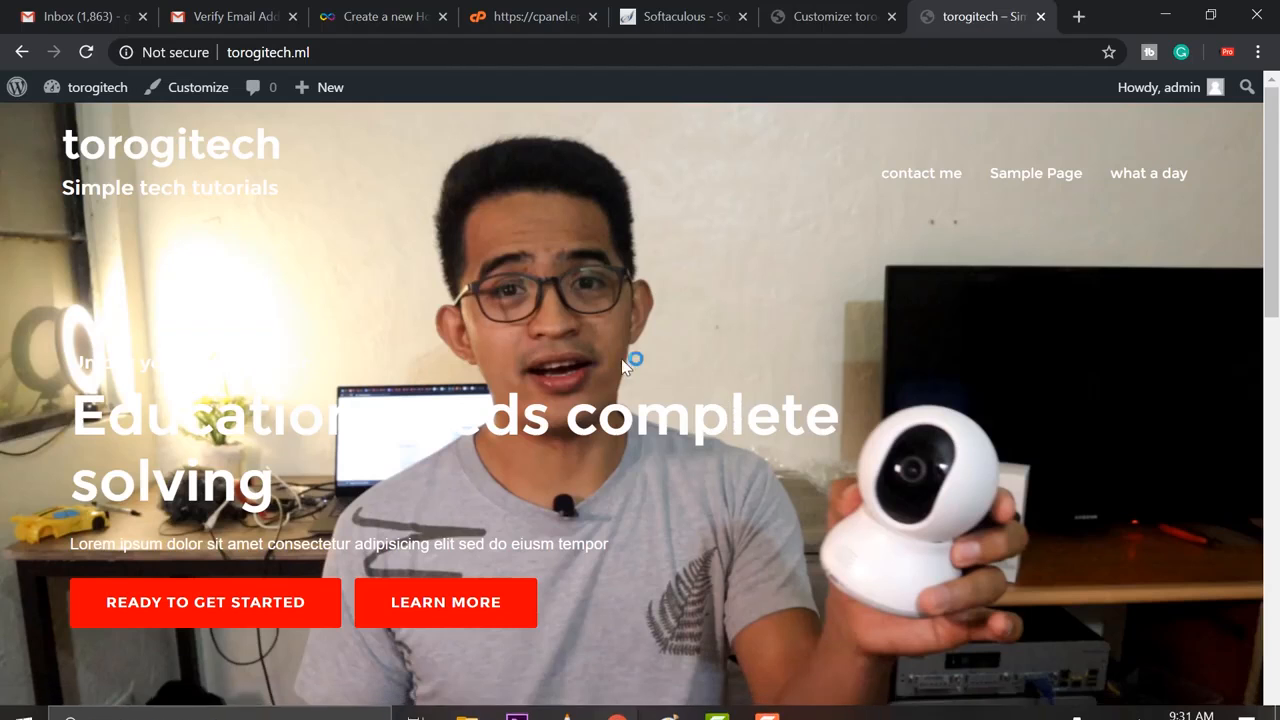
{"action": "left_click", "coordinate": [810, 18]}
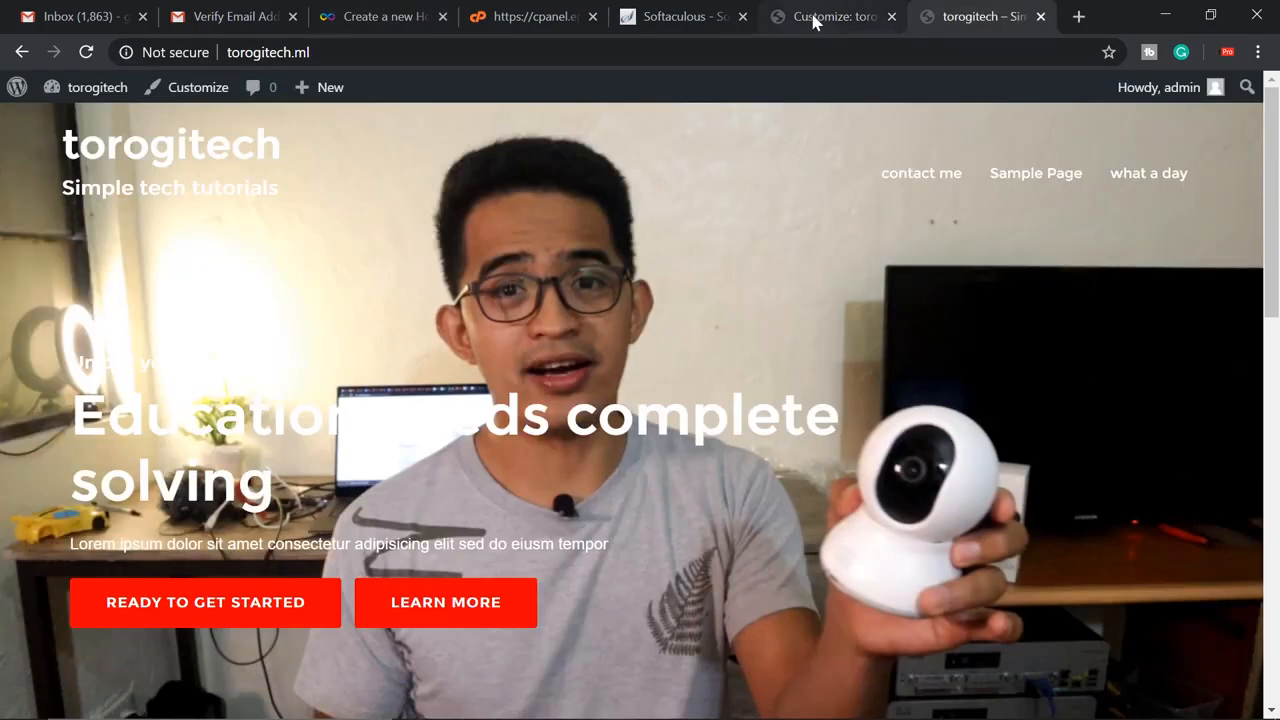
{"action": "left_click", "coordinate": [808, 24]}
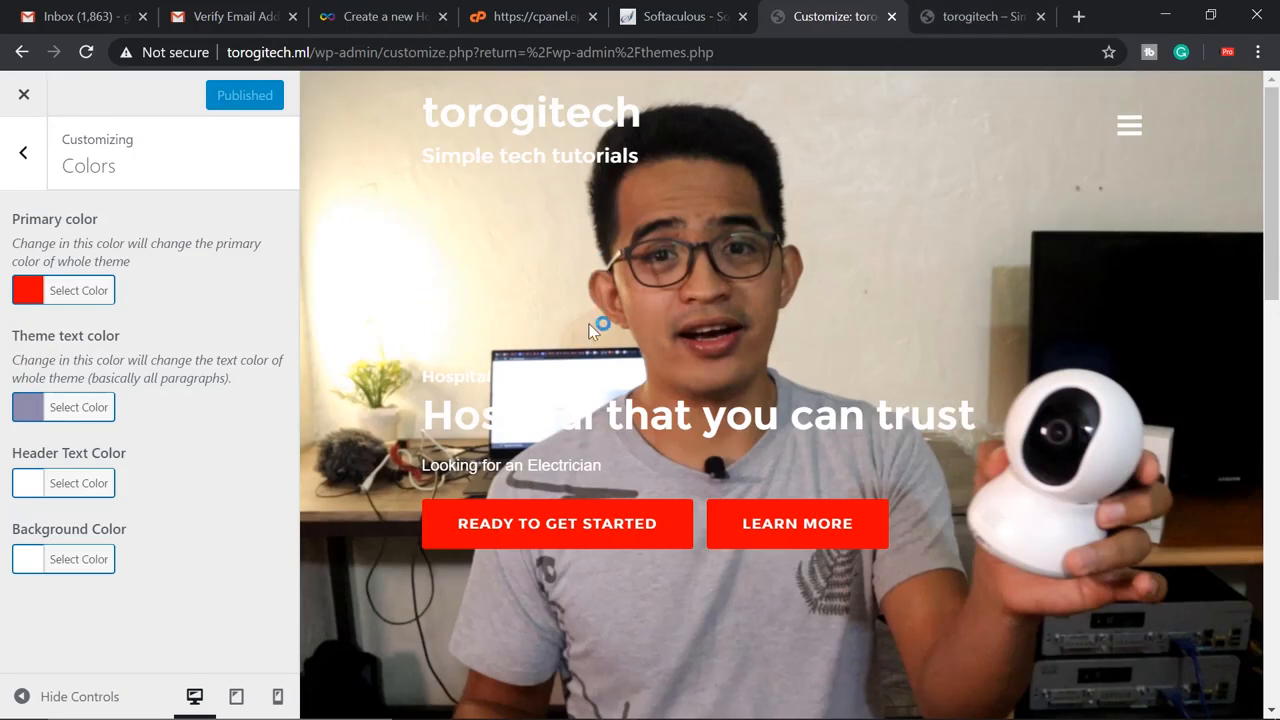
{"action": "left_click", "coordinate": [968, 18]}
{"action": "left_click", "coordinate": [400, 52]}
{"action": "left_click", "coordinate": [403, 52]}
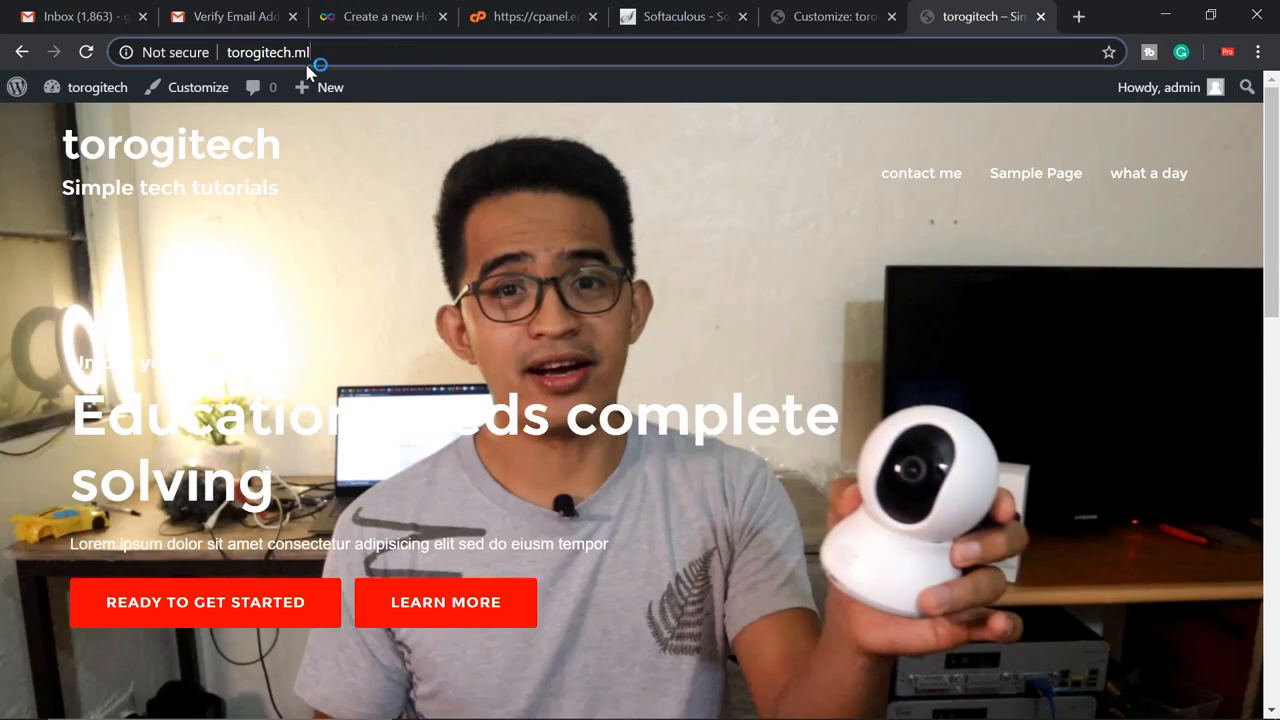